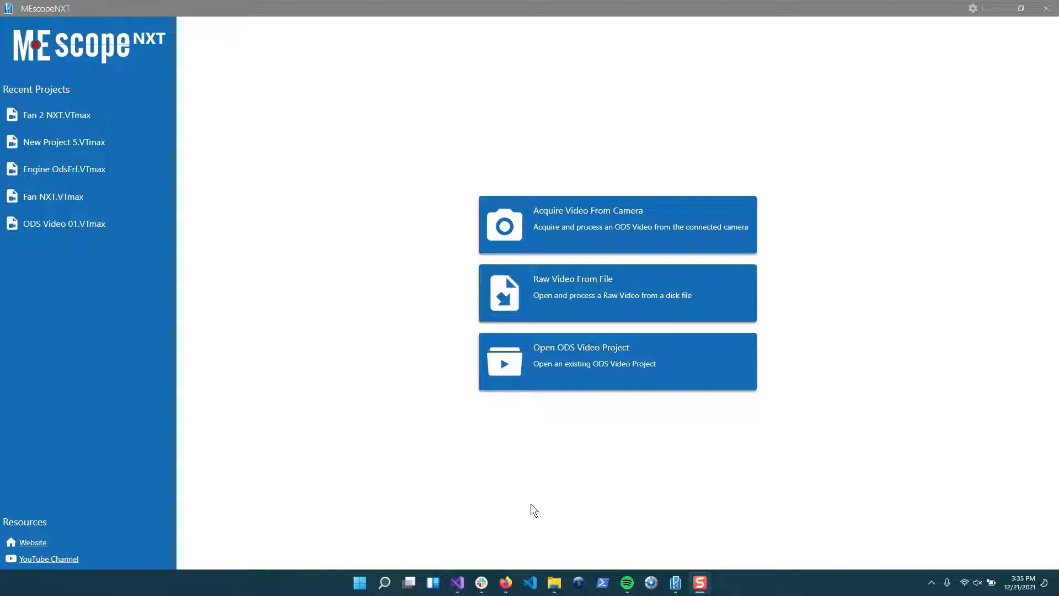
Step: Open the Pixel 4's Internal shared storage > DCIM > Camera folder in File Explorer and minimize MEscopeNXT to expose the desktop
click(554, 582)
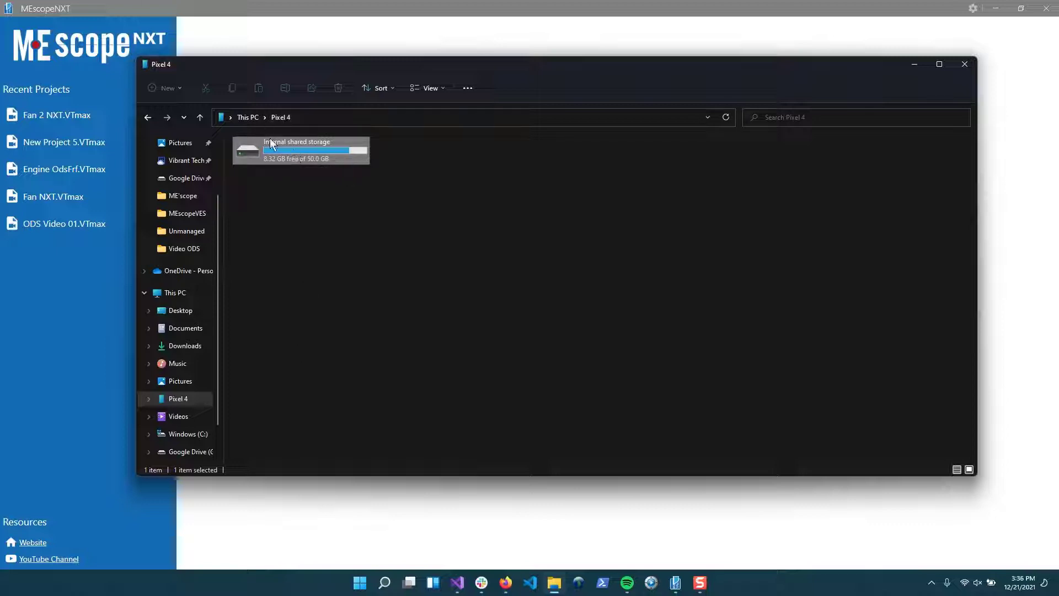
mouse_move(274, 147)
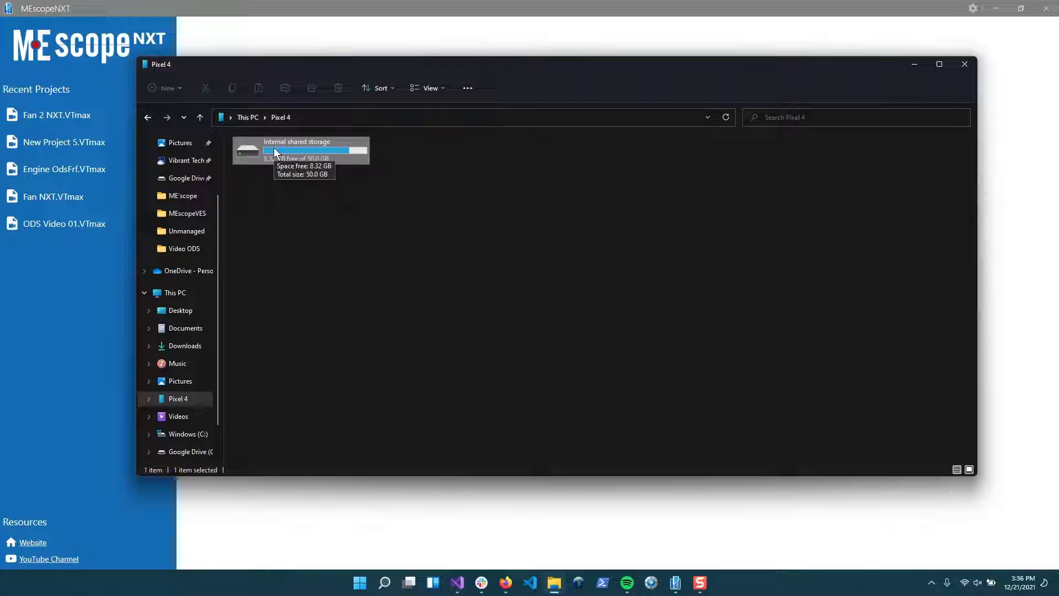
double_click(302, 156)
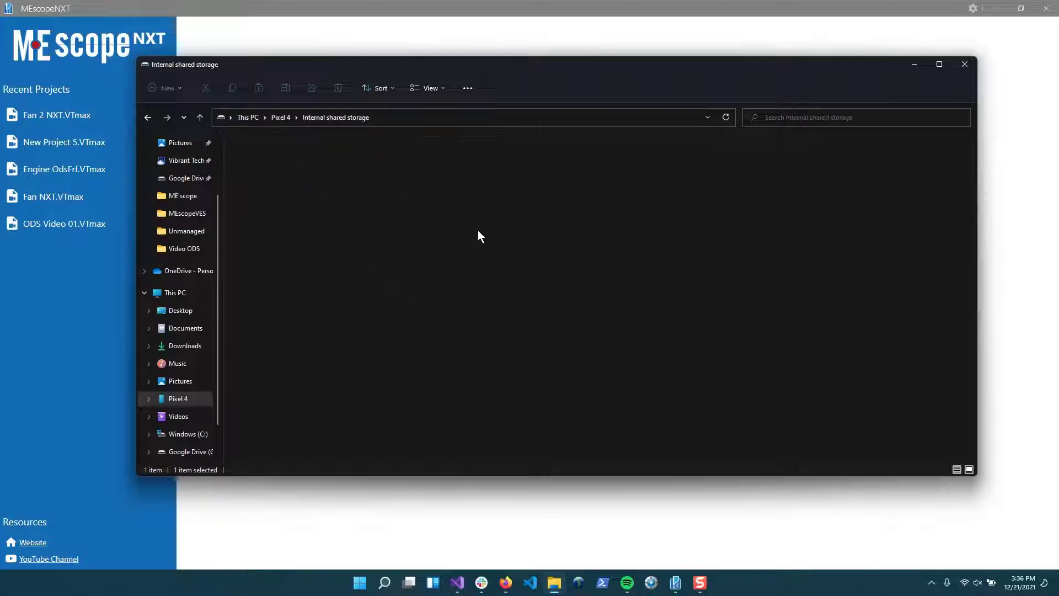
double_click(686, 157)
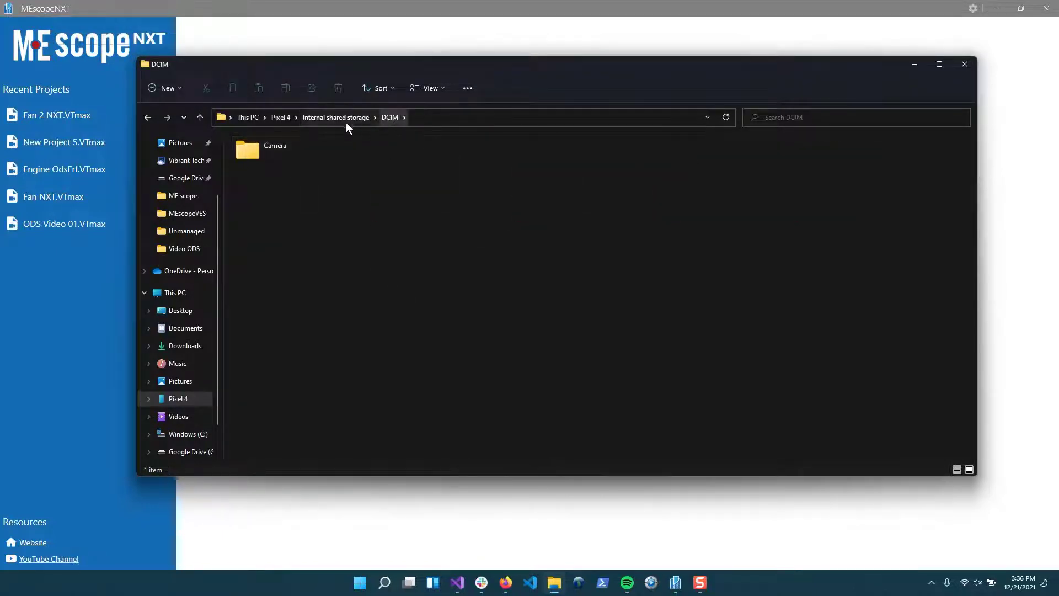
click(259, 151)
double_click(257, 147)
scroll(607, 265, down, 10)
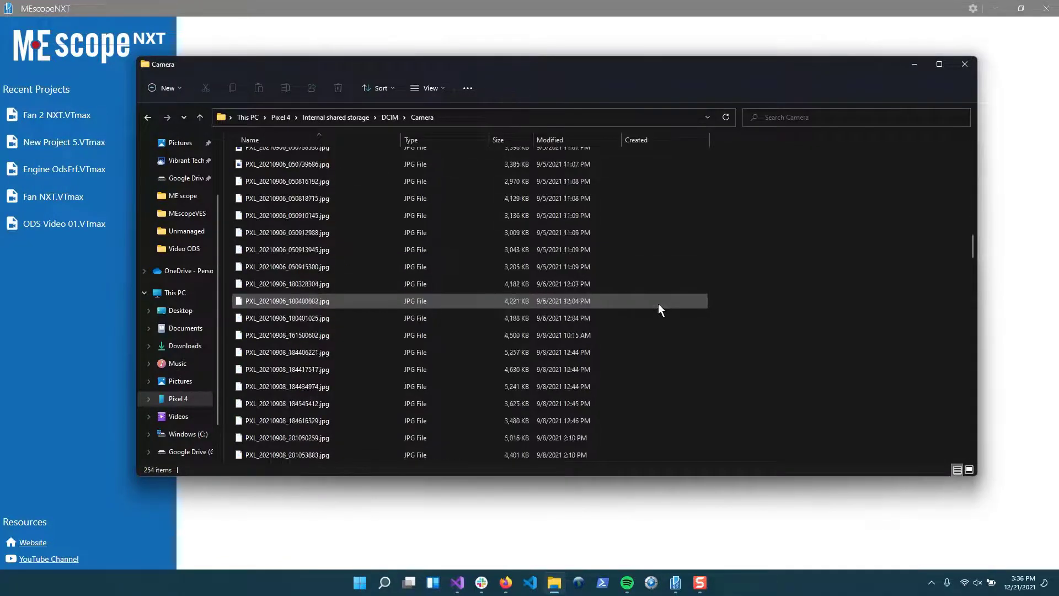
scroll(657, 298, down, 5)
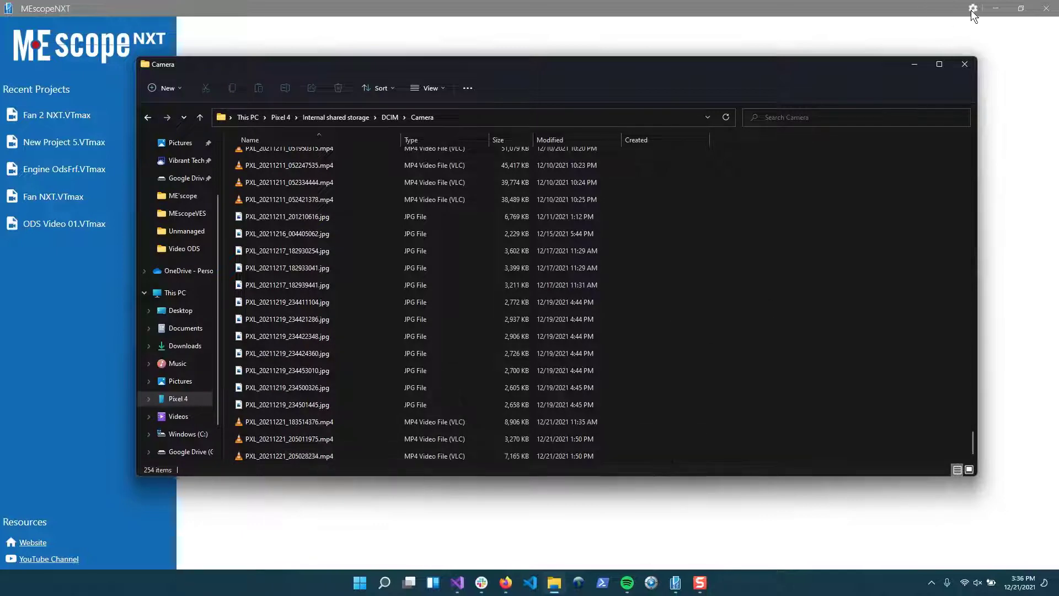
click(996, 9)
Step: Try to copy PXL_20211221_205028234.mp4 from the phone's Camera folder to the desktop, and close the folder window
drag(315, 458, 21, 207)
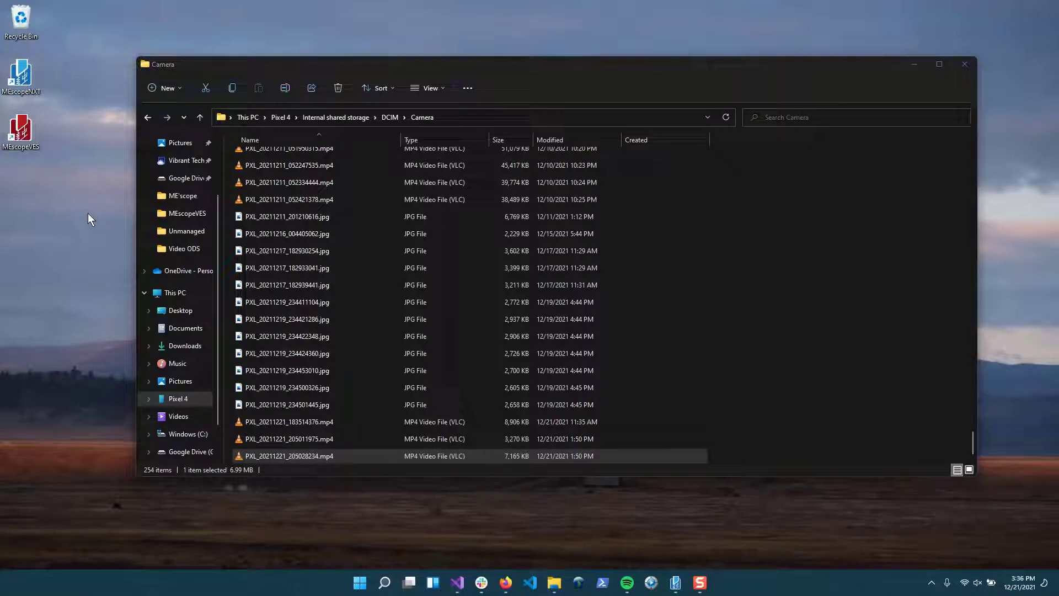
drag(372, 70, 496, 65)
drag(387, 453, 80, 209)
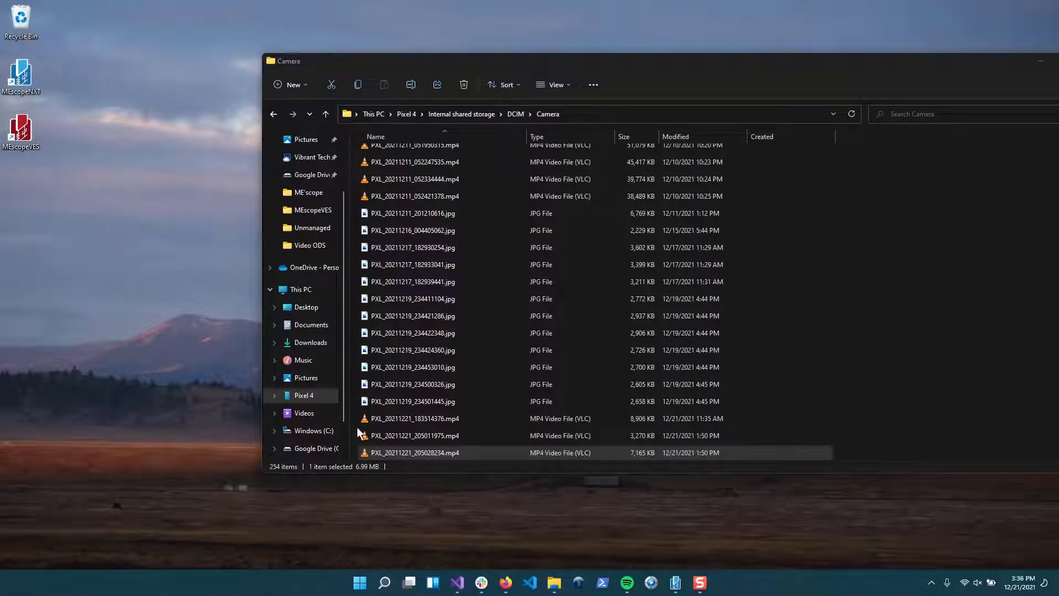
click(422, 456)
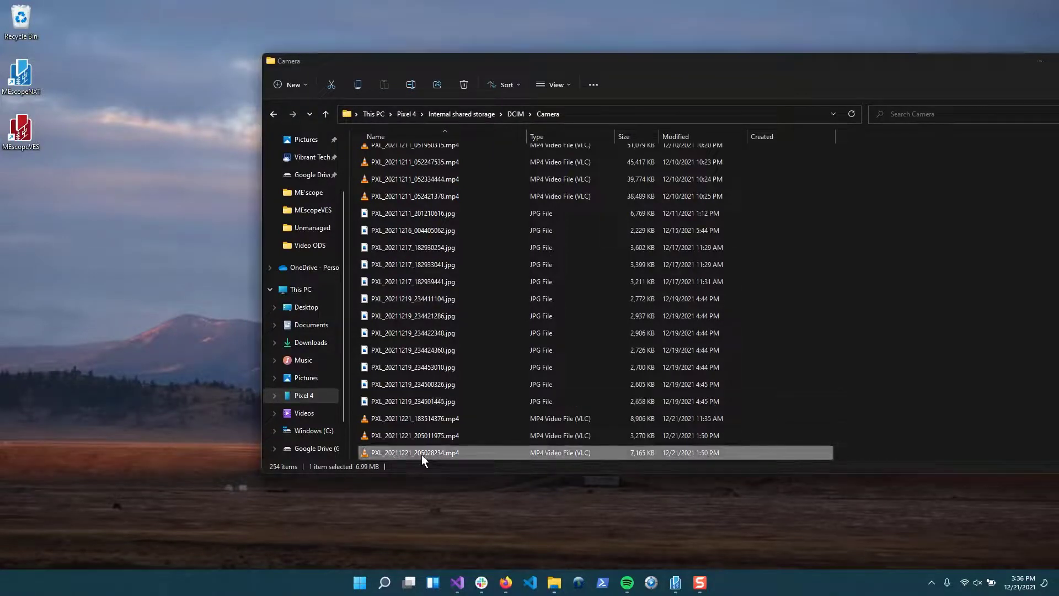
drag(391, 456, 28, 231)
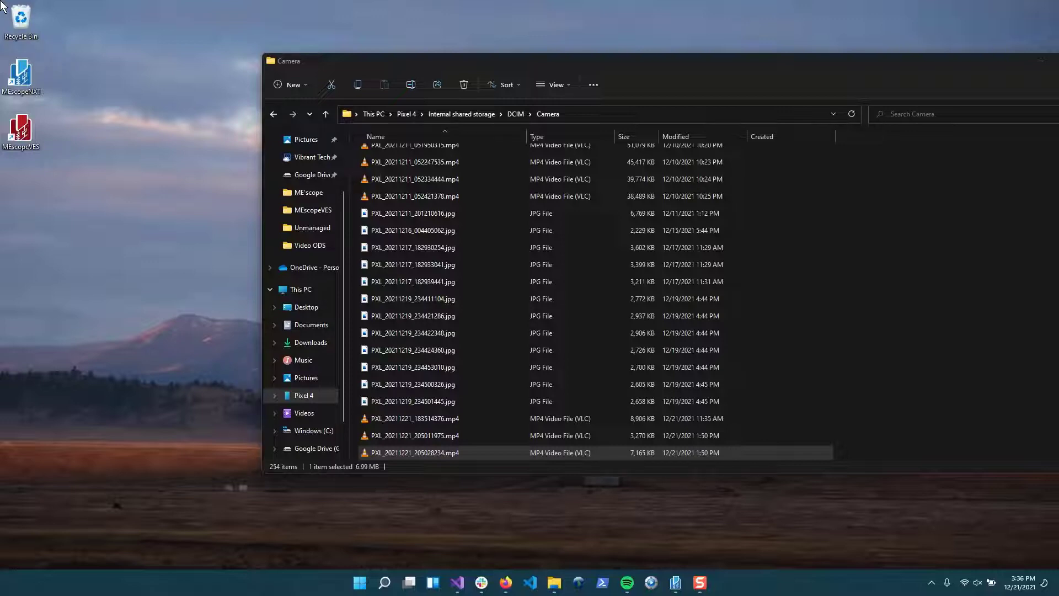
key(alt+F4)
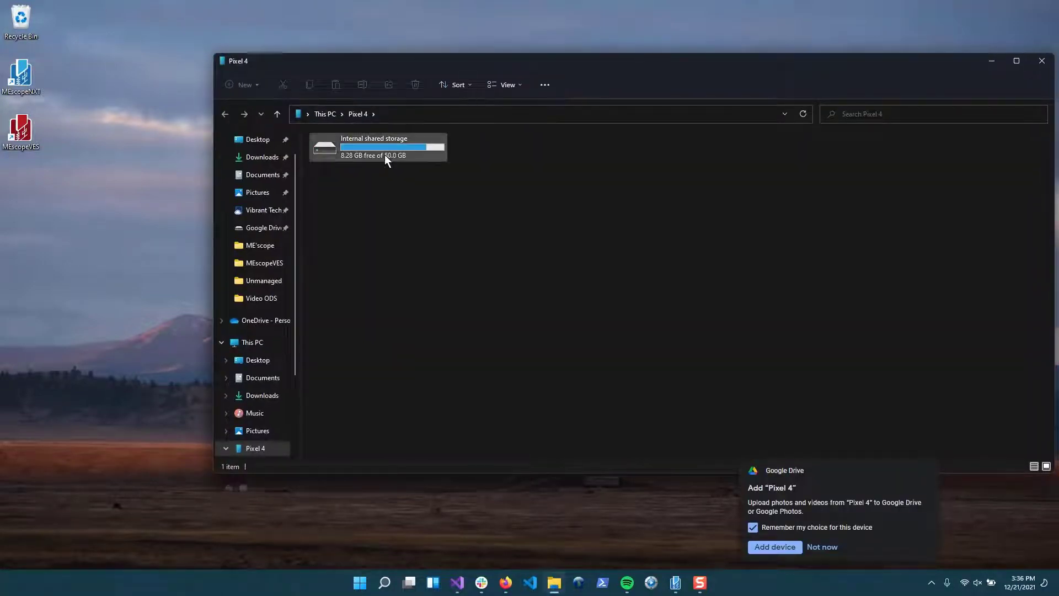
Step: Reopen the phone's DCIM > Camera folder and decline Google Drive's offer to add the Pixel 4
double_click(385, 154)
click(758, 155)
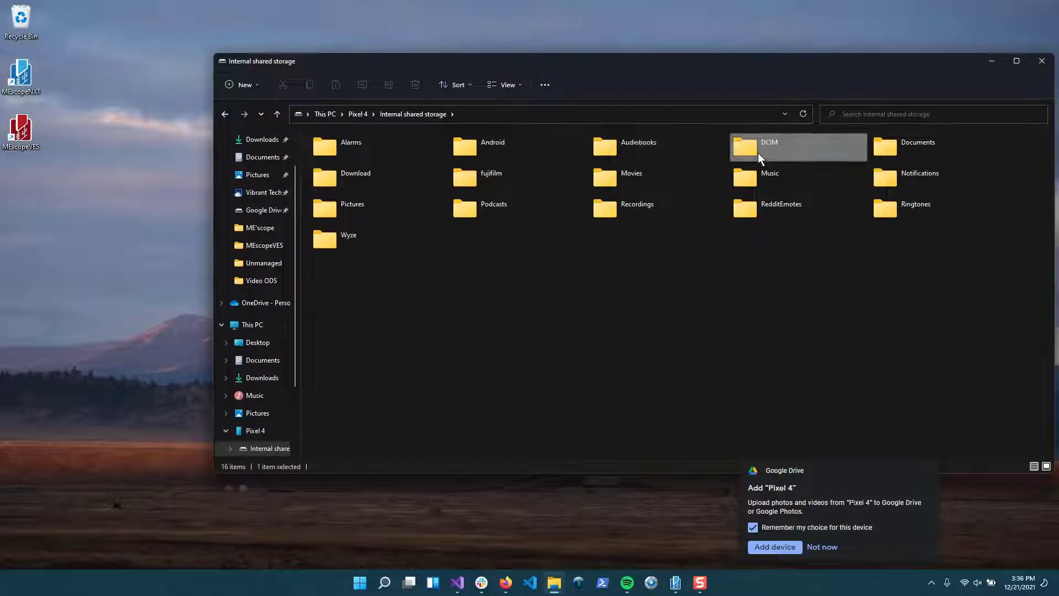
double_click(758, 153)
double_click(349, 142)
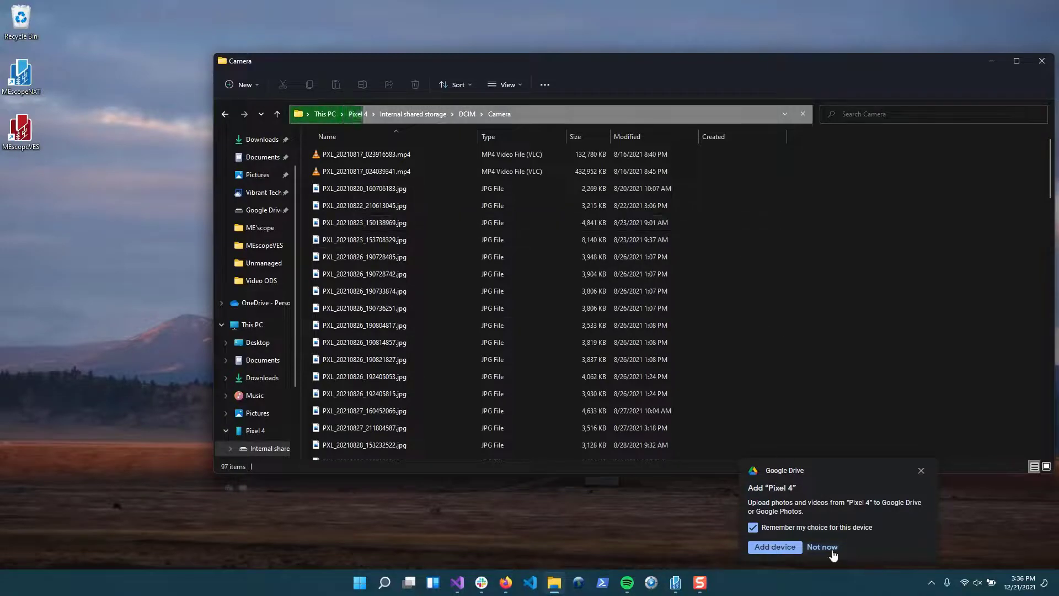
click(837, 552)
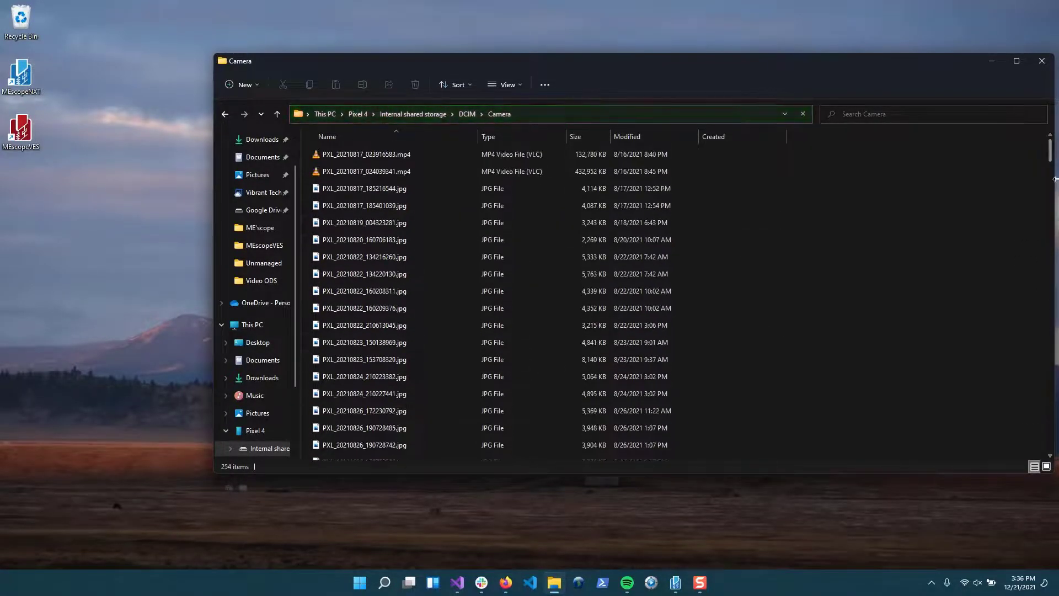
Step: Copy PXL_20211221_205028234.mp4 from the Camera folder to the desktop and close the folder window
drag(1051, 147, 1050, 454)
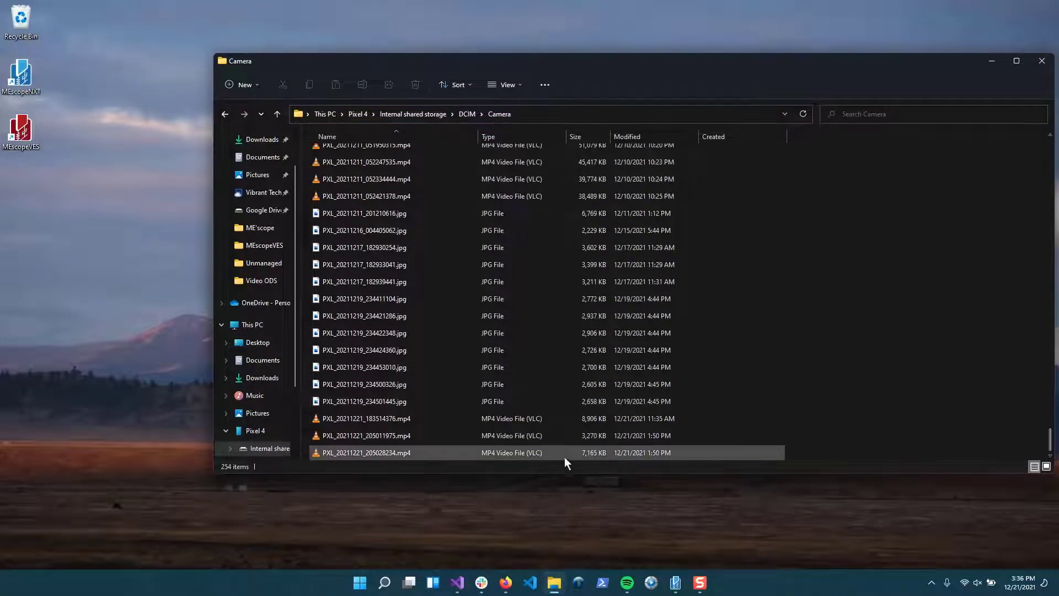
drag(433, 457, 16, 179)
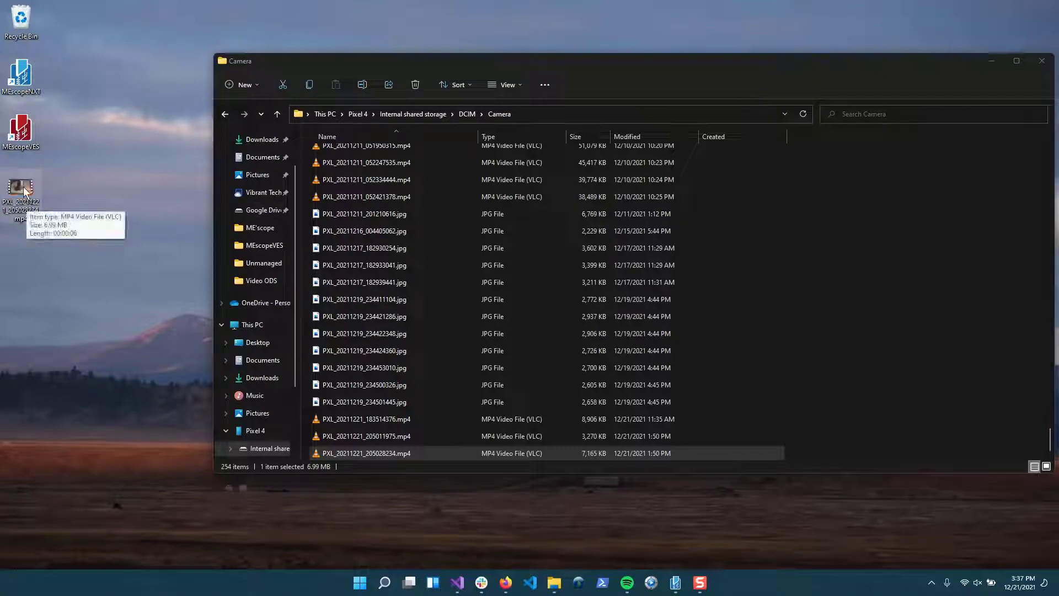
click(1041, 61)
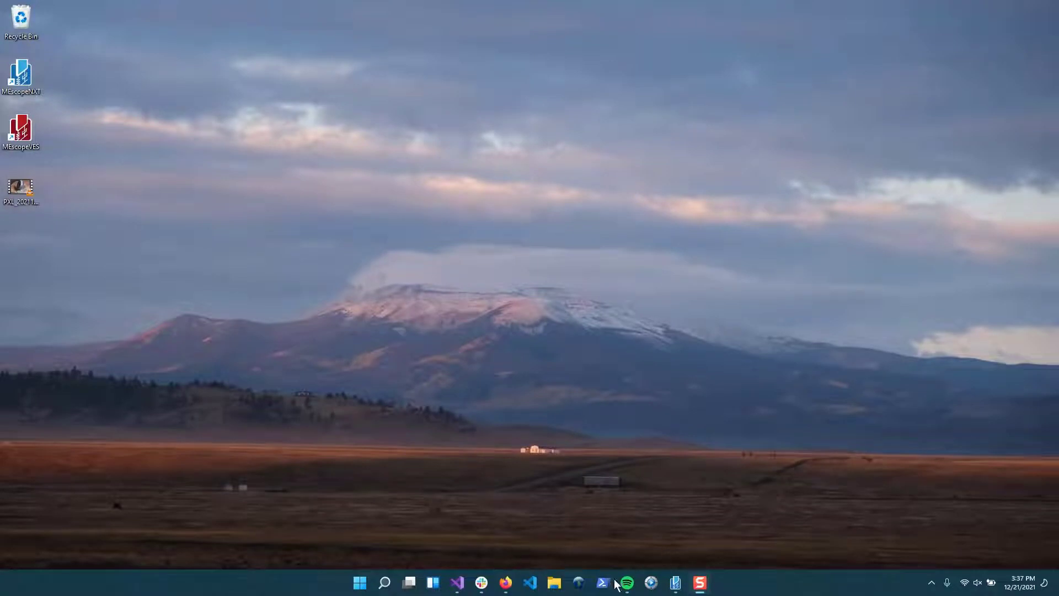
Step: Switch back to MEscopeNXT and open PXL_20211221_205028234.mp4 from the desktop as the raw video
click(676, 583)
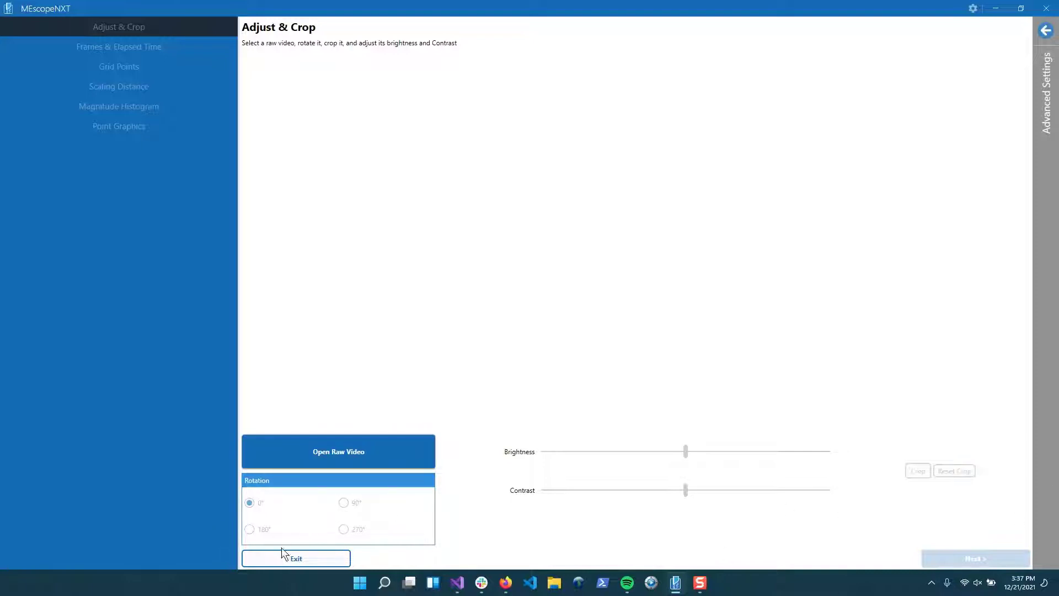
click(316, 442)
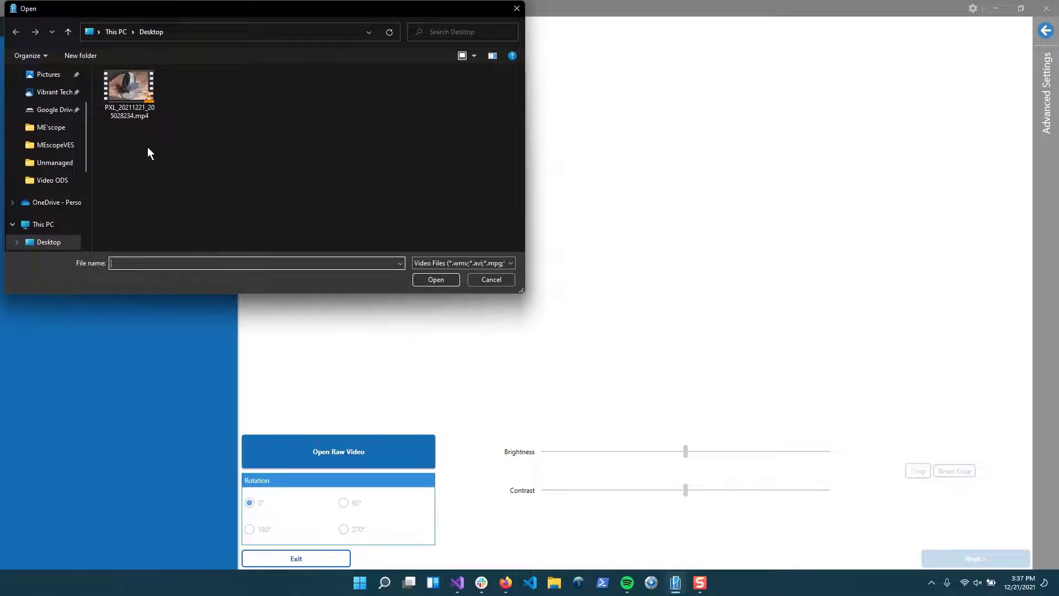
click(143, 110)
click(426, 279)
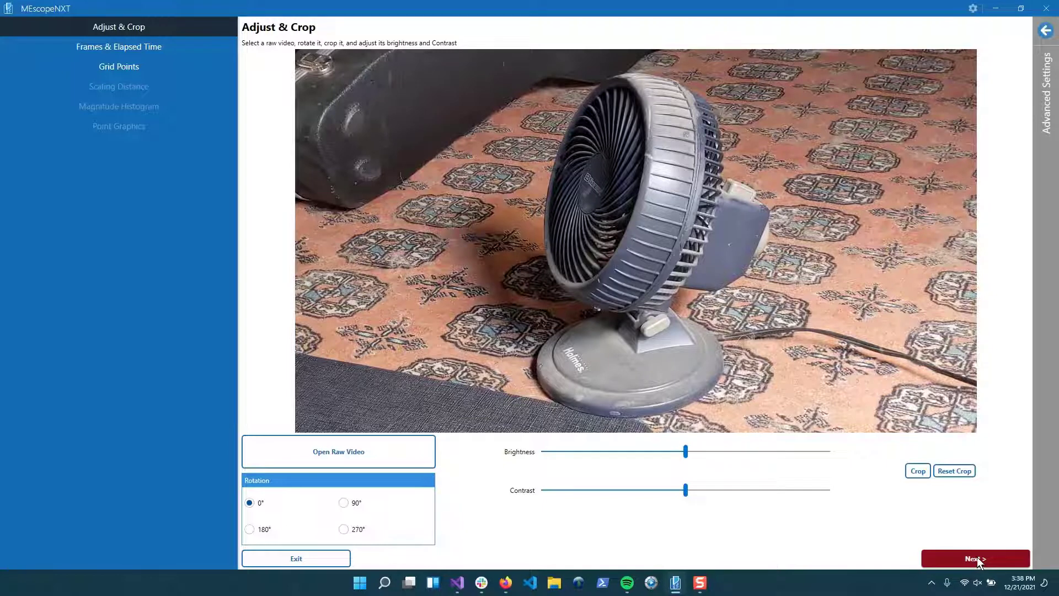
Step: Crop the video closely around the fan and its base, and proceed to Frames & Elapsed Time
click(918, 471)
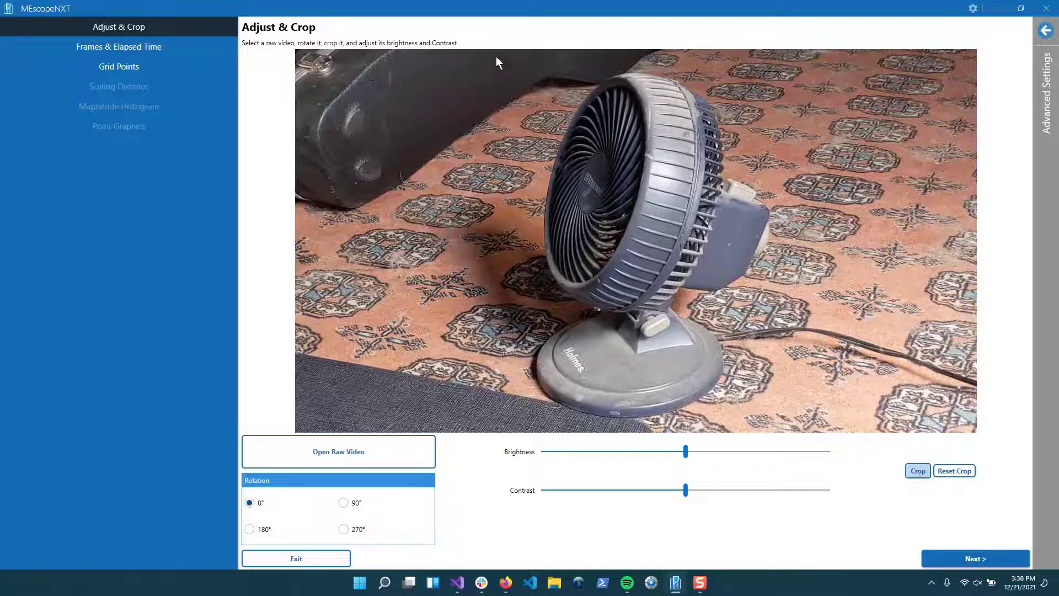
drag(495, 58, 784, 427)
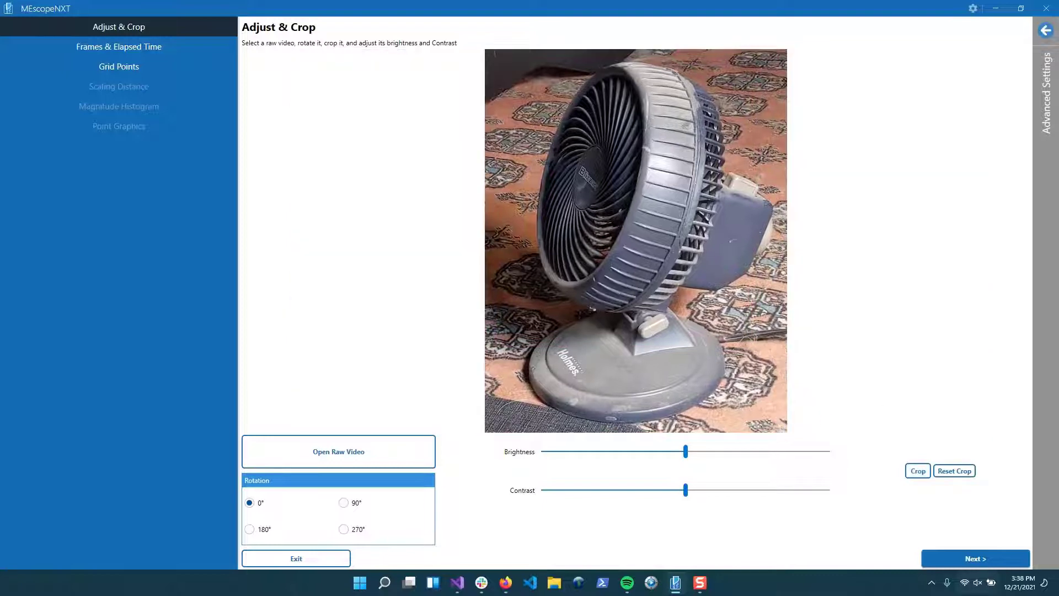
click(965, 556)
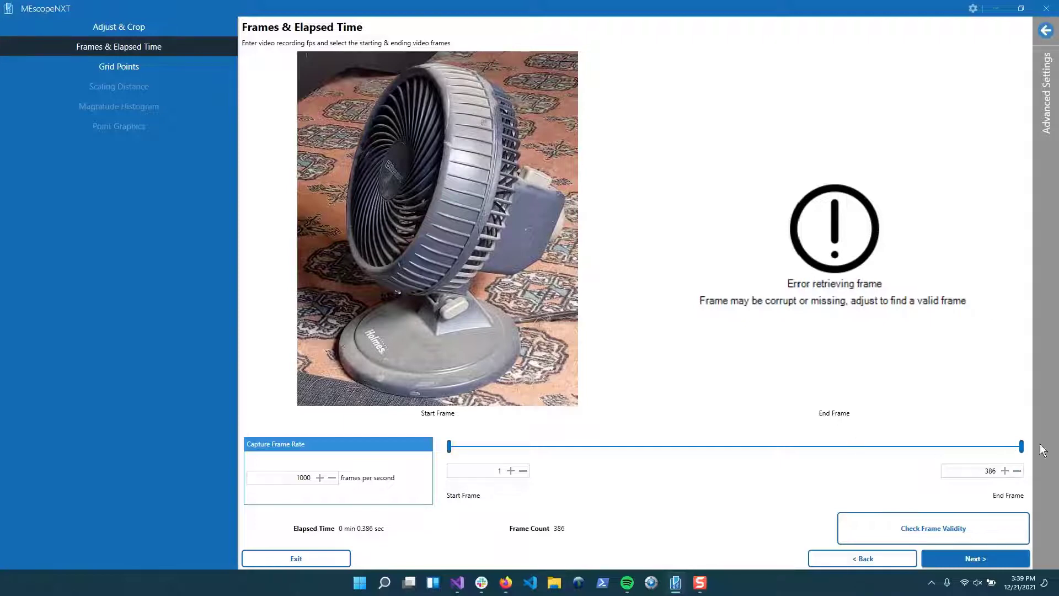
Step: Set the end frame to 360 to exclude the corrupt ending, and run the frame validity check
drag(1022, 447, 985, 448)
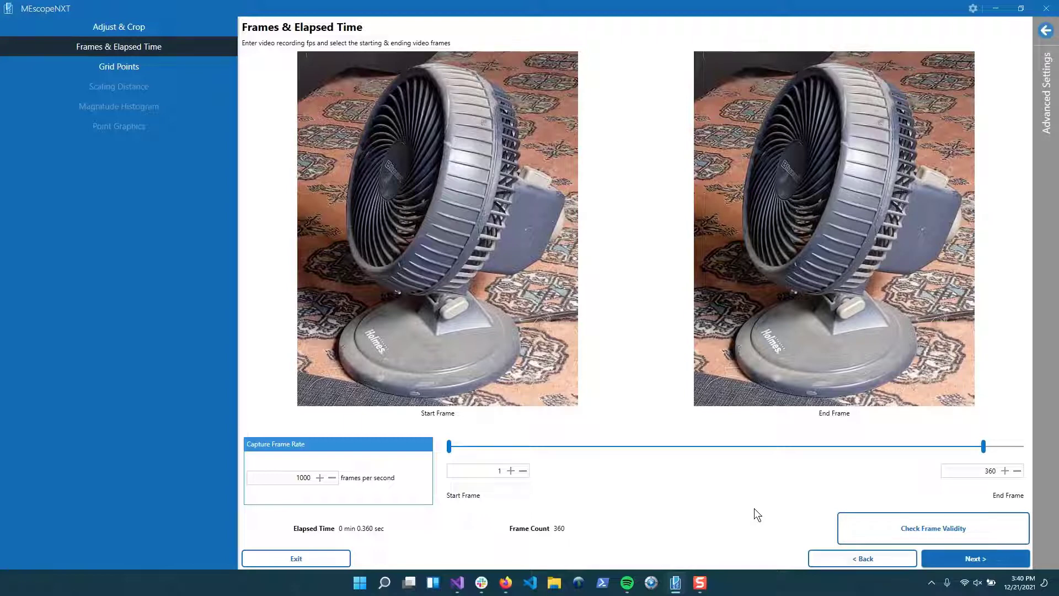
click(873, 528)
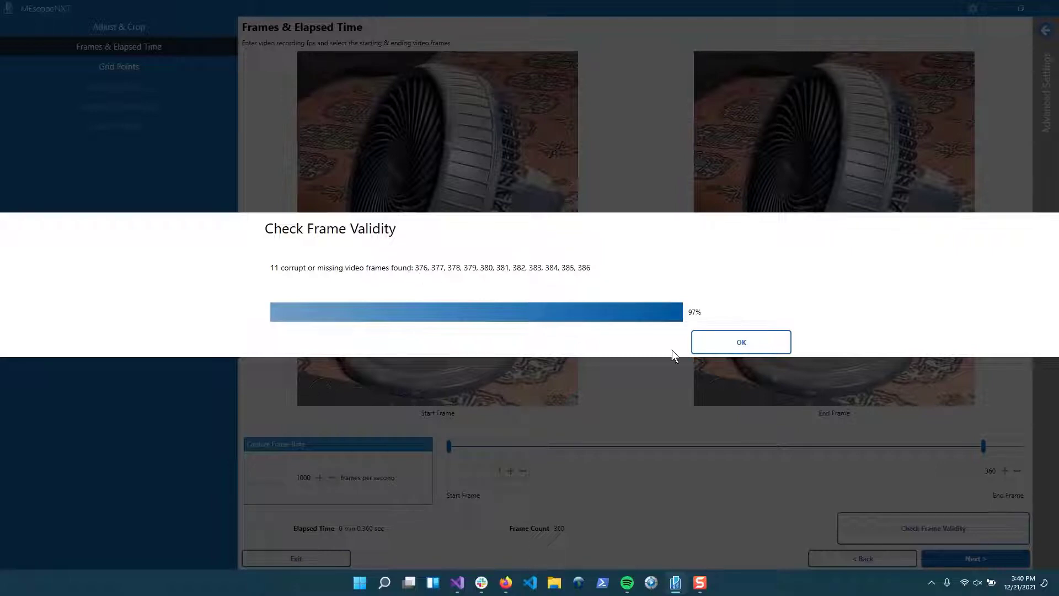
click(756, 349)
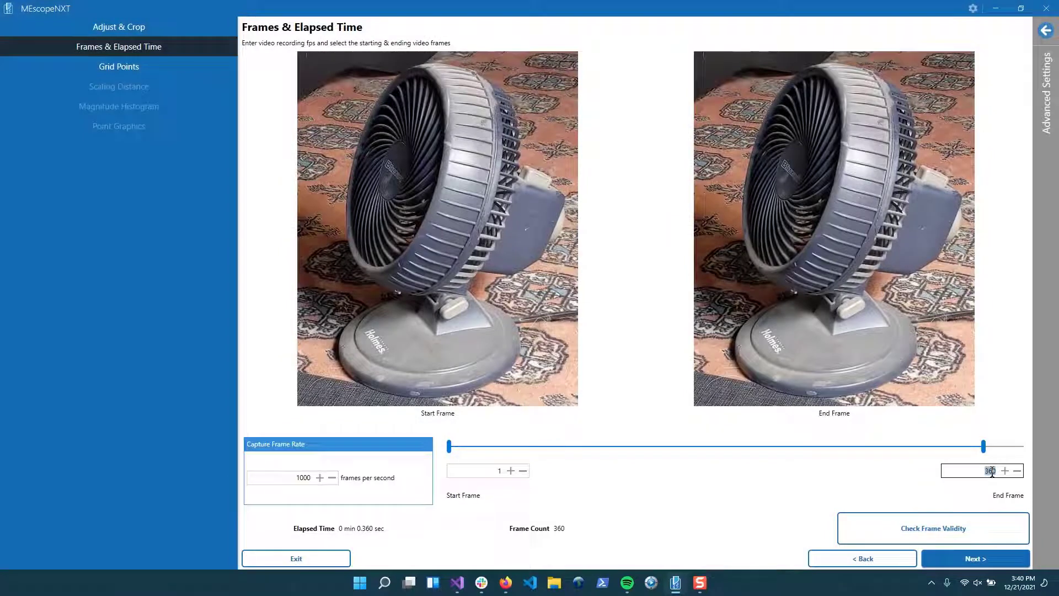
Step: Set the start frame to 30 and the capture frame rate to 60 frames per second, and proceed to Grid Points
click(495, 474)
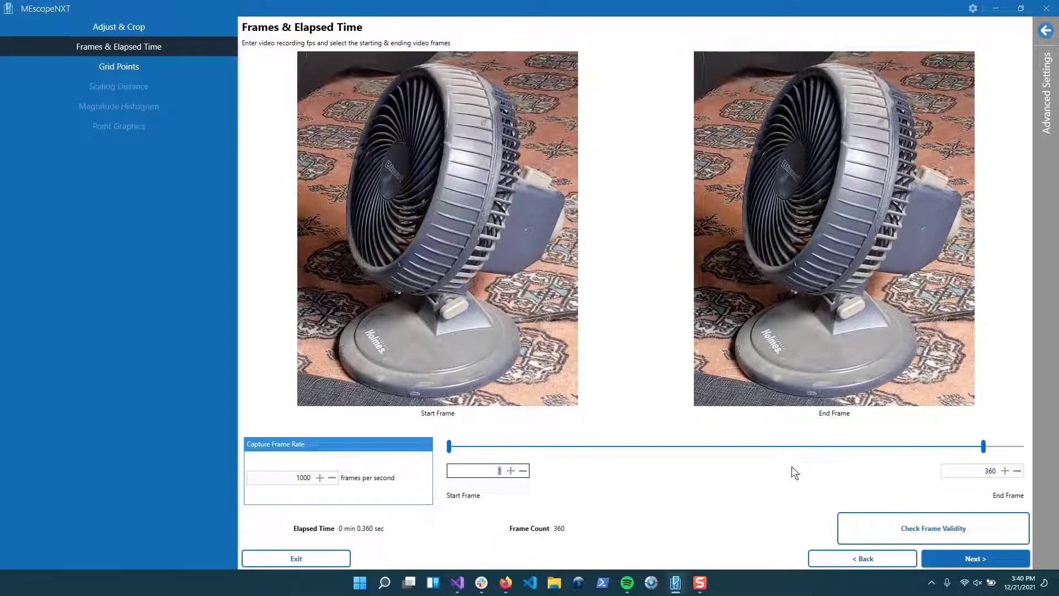
text(30)
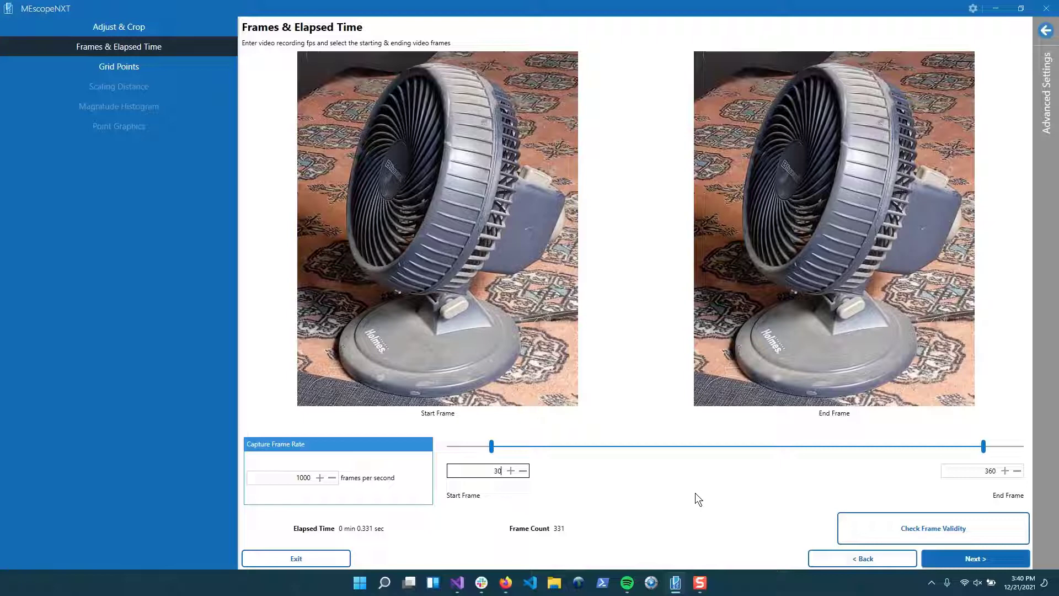
double_click(300, 479)
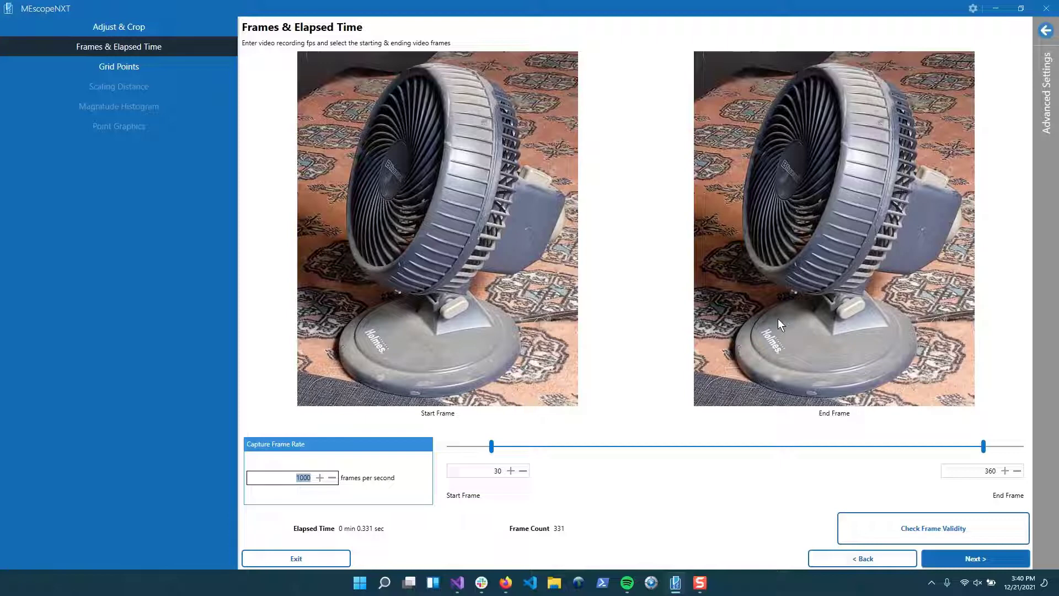
text(60)
click(1006, 565)
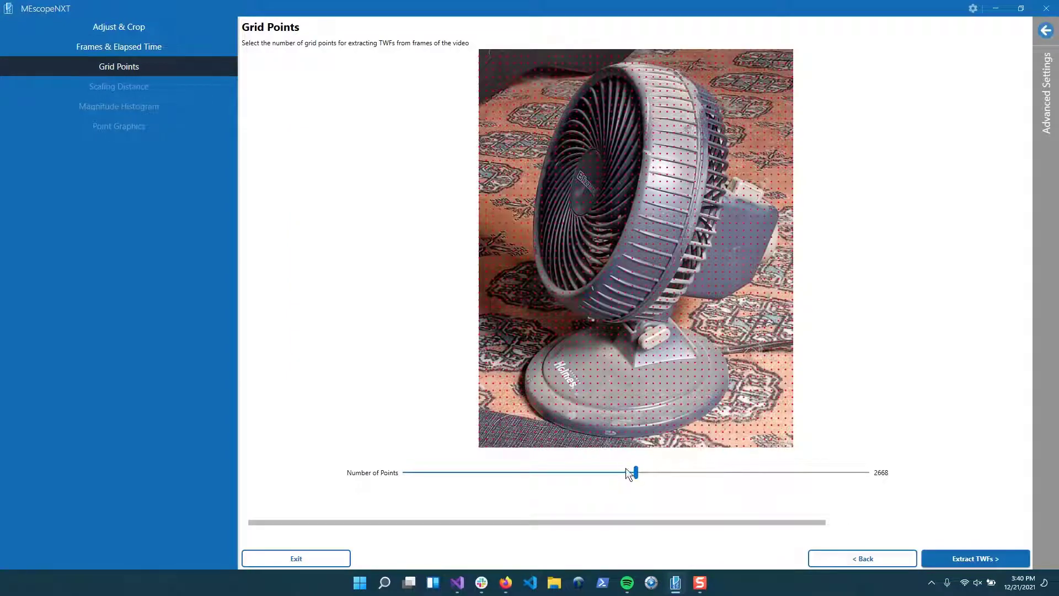
Step: Slightly increase the number of grid points and extract the TWFs from the video
mouse_move(634, 472)
mouse_down()
mouse_move(835, 482)
mouse_move(428, 480)
mouse_move(644, 475)
mouse_up()
click(970, 560)
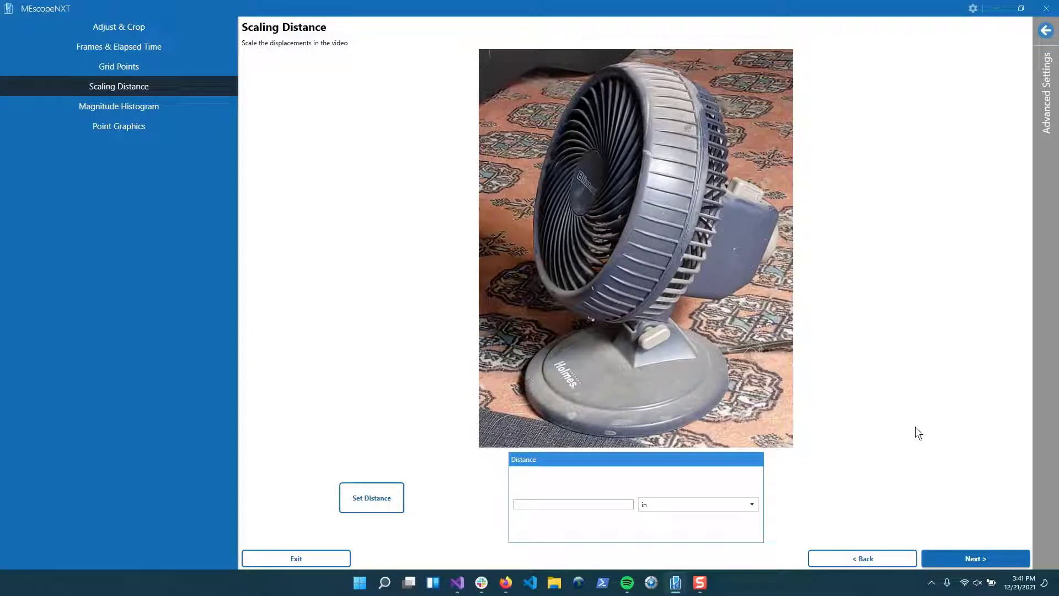
Step: Draw the scaling line across the width of the fan's base, set its distance to 8 in, and proceed to Magnitude Histogram
click(376, 498)
click(728, 372)
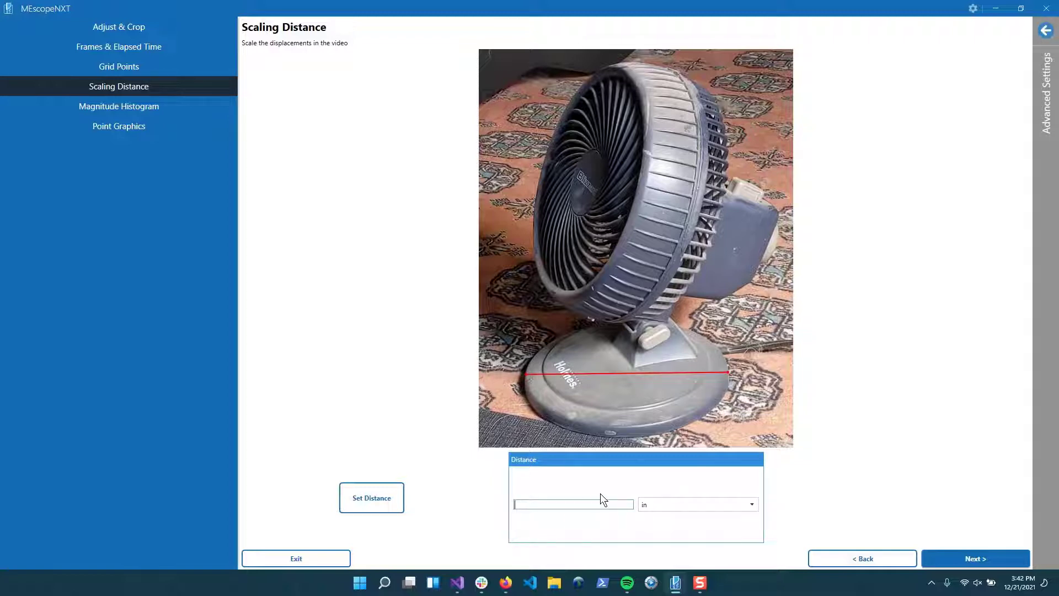
text(8)
click(989, 560)
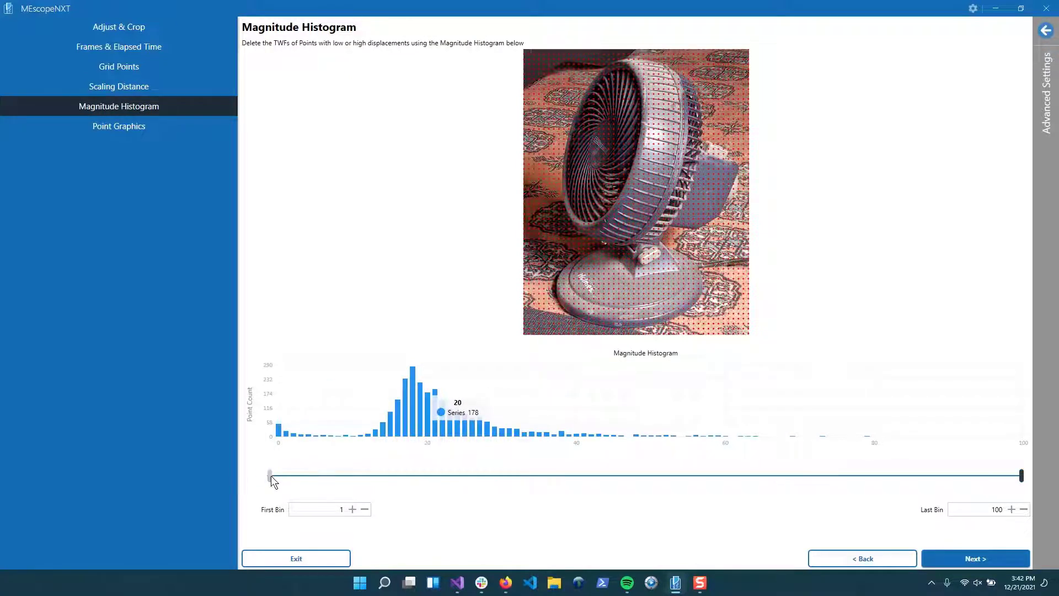
Step: Try adjusting the first and last bin limits of the magnitude histogram
drag(269, 475, 248, 479)
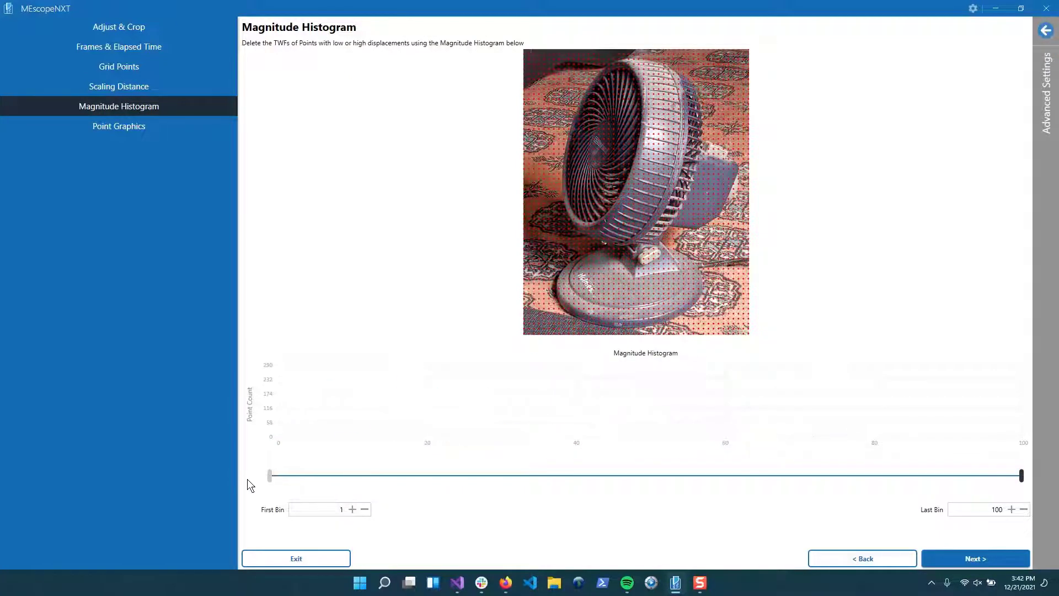
mouse_move(1024, 482)
mouse_down()
mouse_move(716, 483)
mouse_move(1023, 477)
mouse_up()
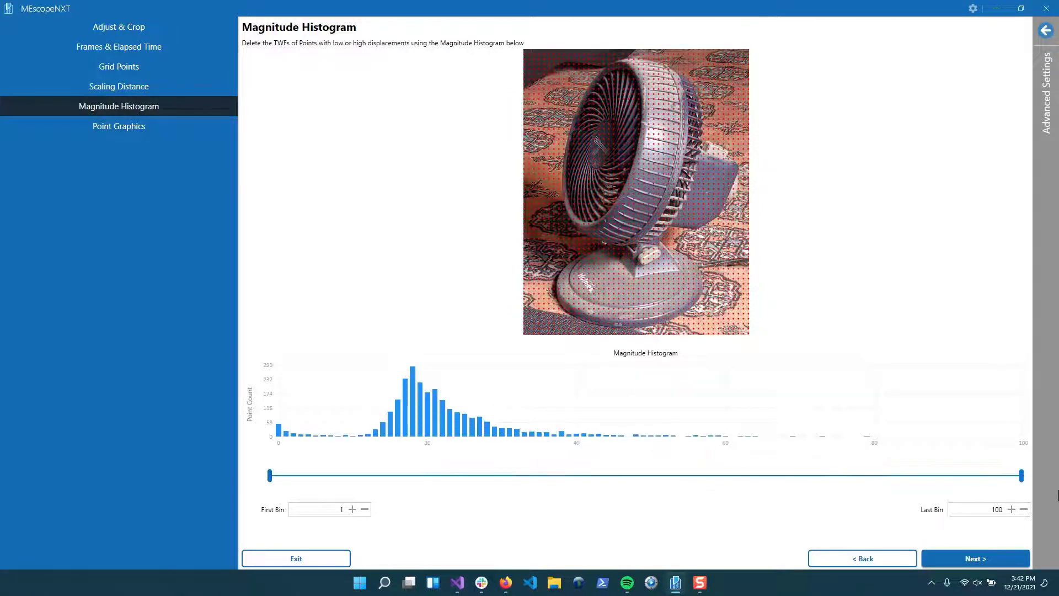
Step: Keep the full magnitude histogram range and finish the video processing with no point graphics selected
click(971, 553)
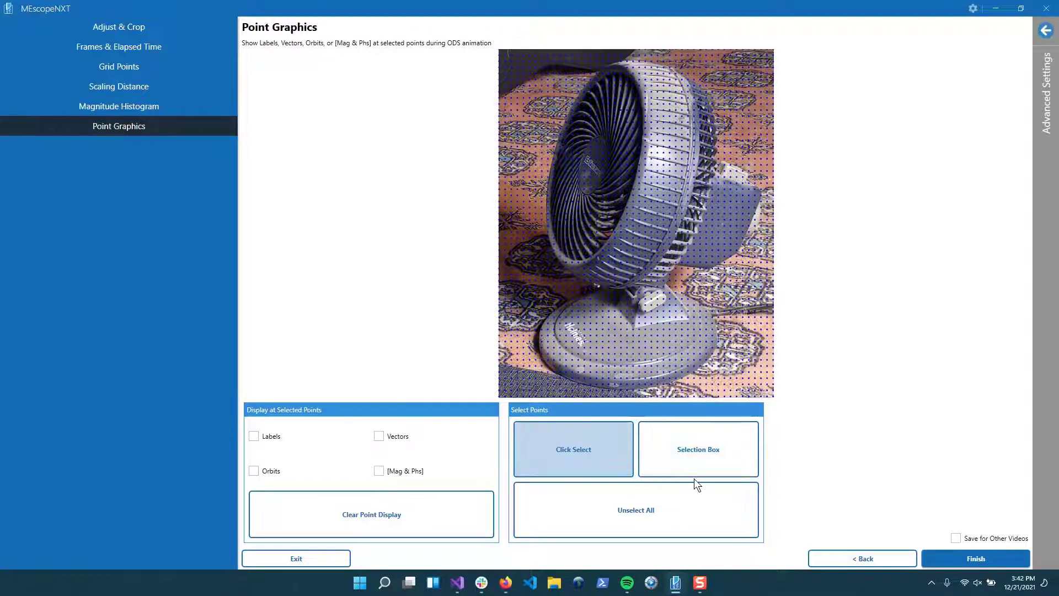
click(929, 551)
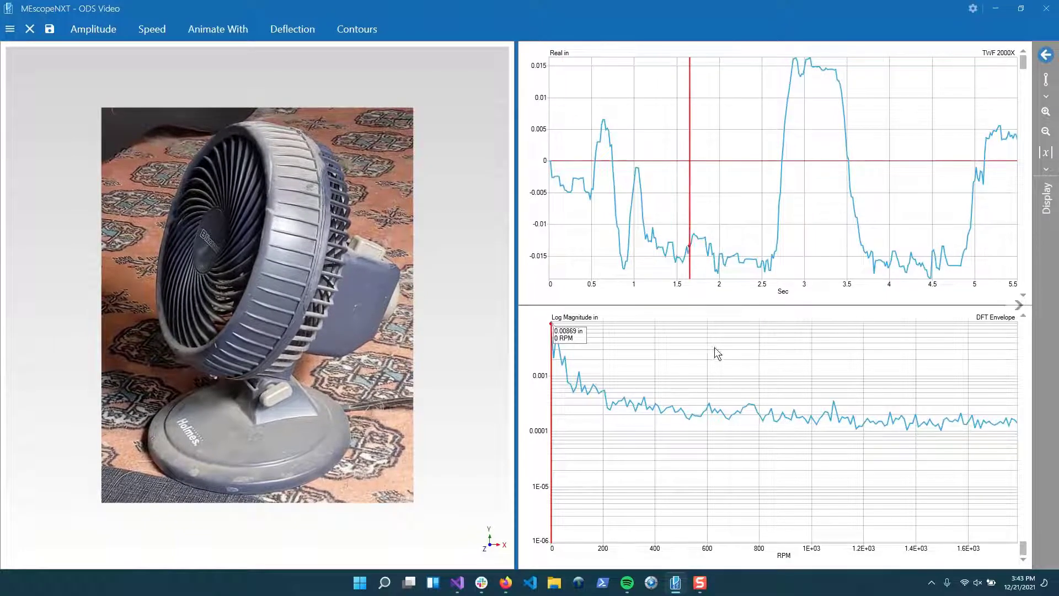
Step: Close the fan project without saving and open the recent project Fan 2 NXT.VTmax
click(31, 31)
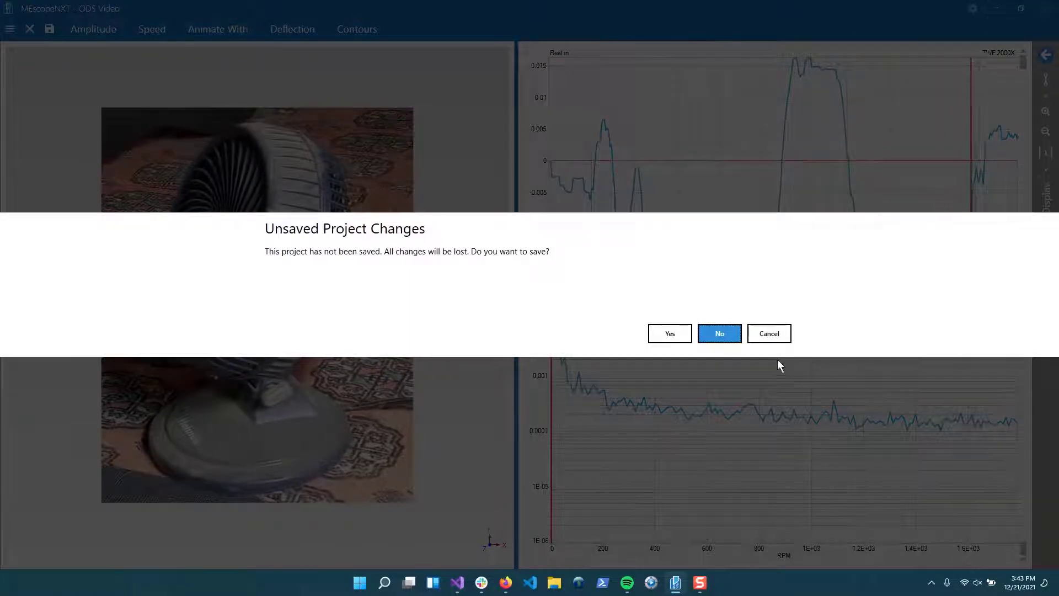
click(720, 333)
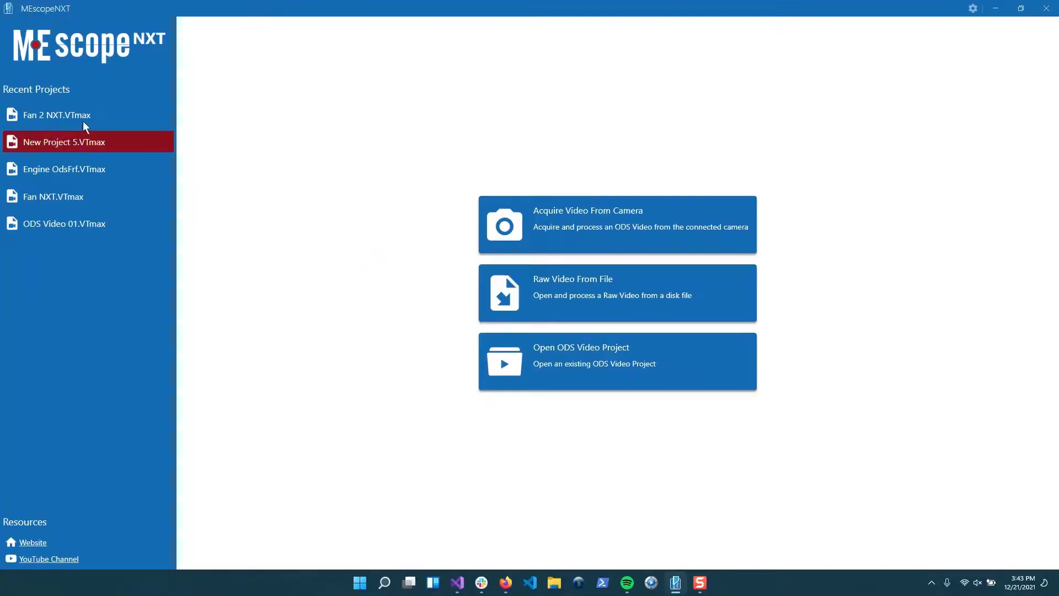
click(70, 115)
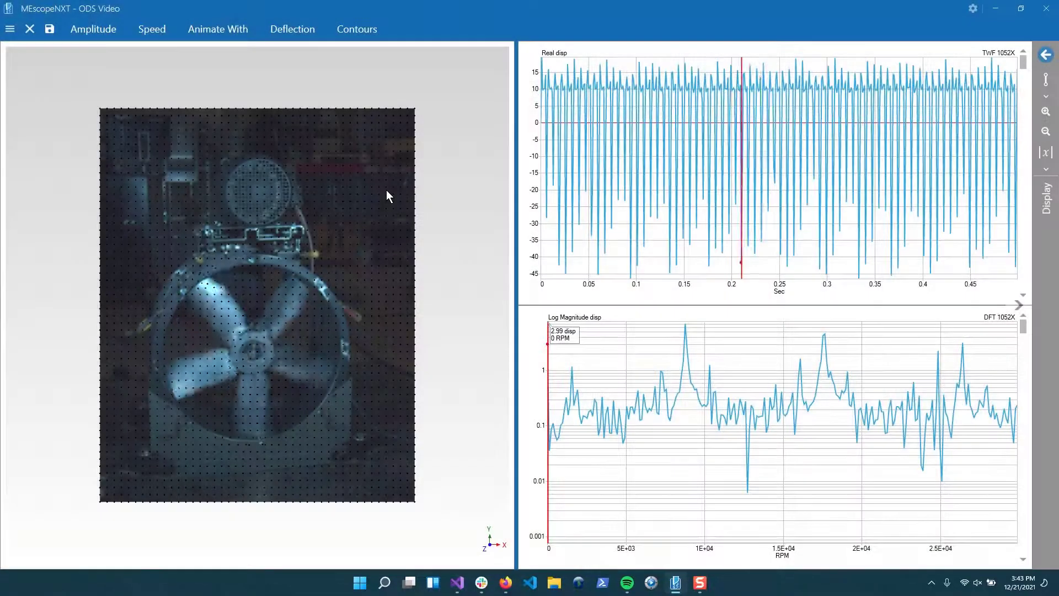
scroll(250, 334, up, 2)
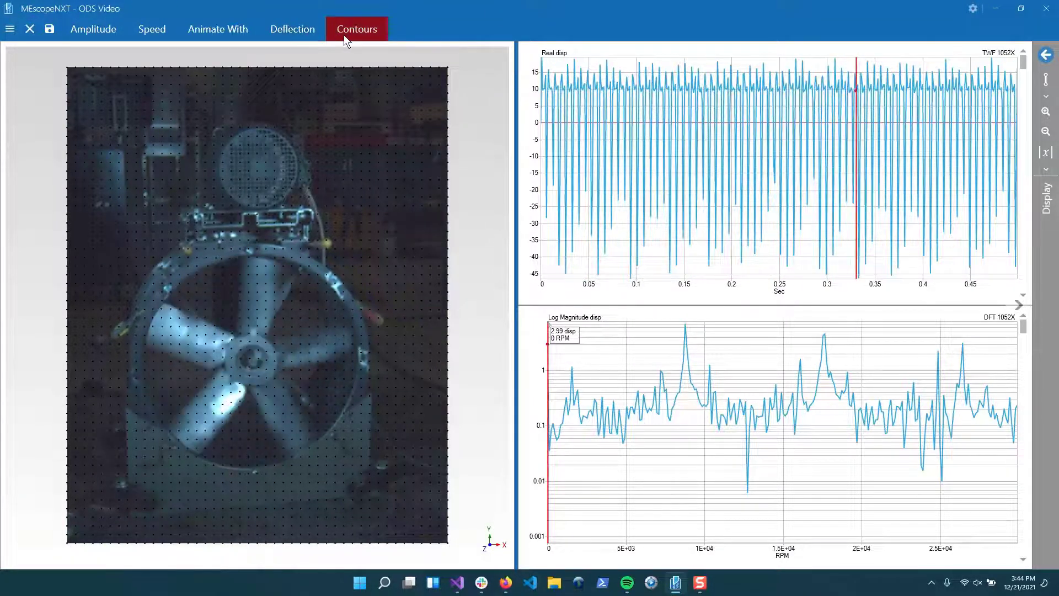
click(1045, 55)
click(920, 56)
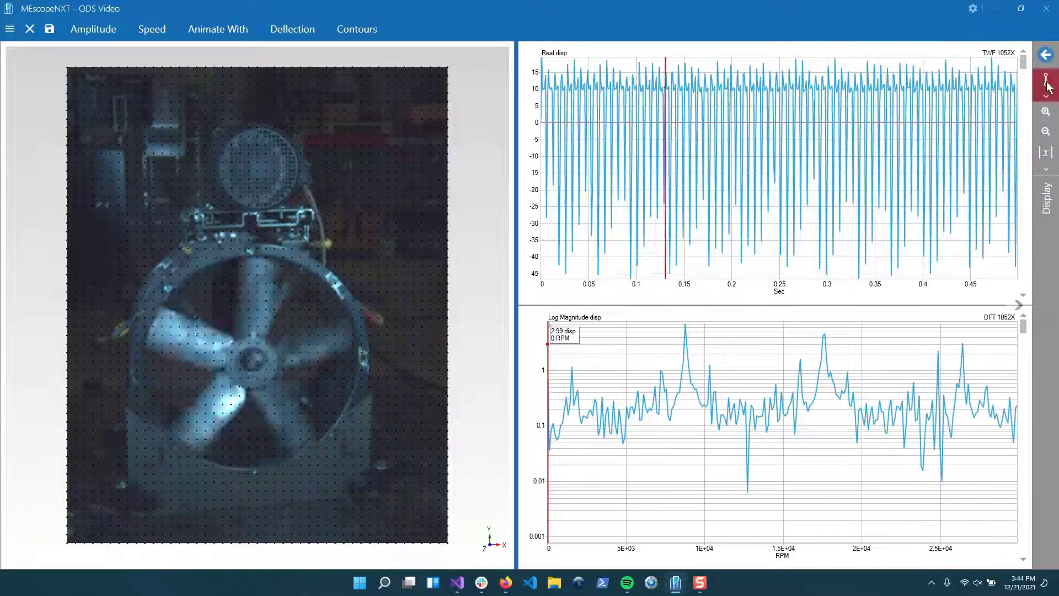
click(10, 29)
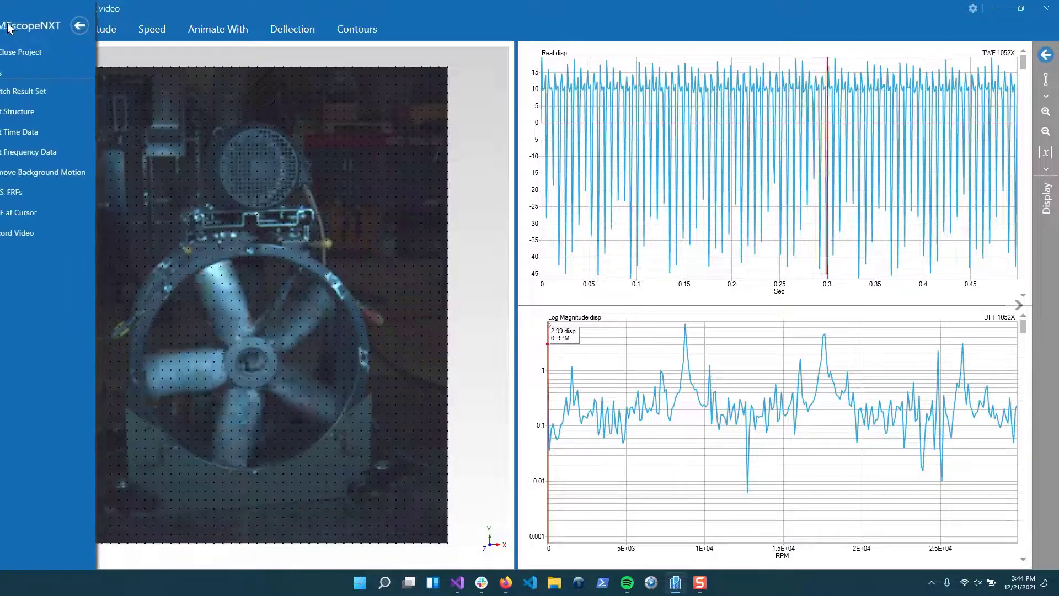
click(102, 24)
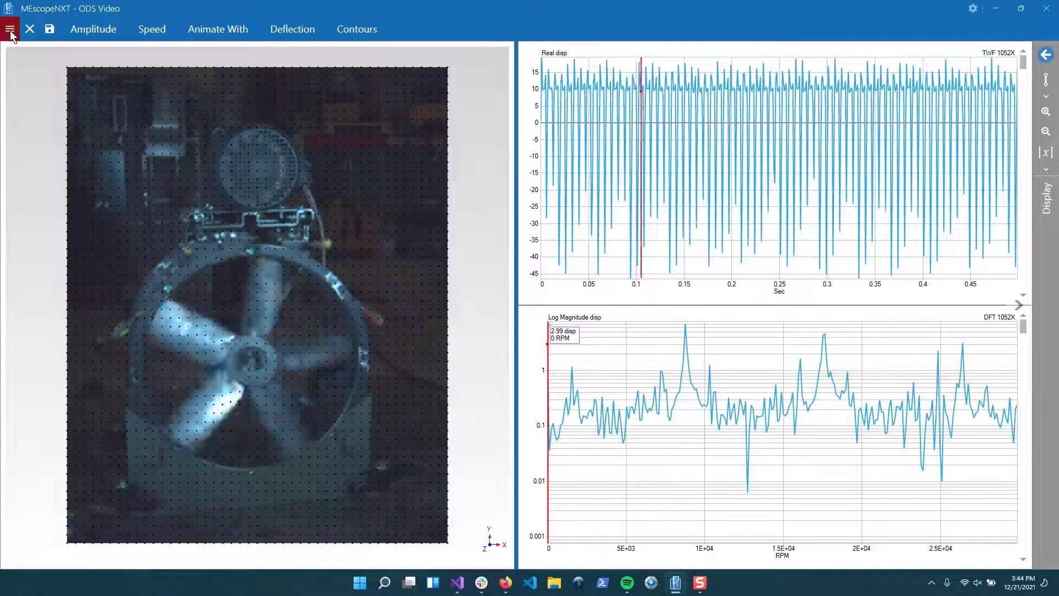
click(973, 10)
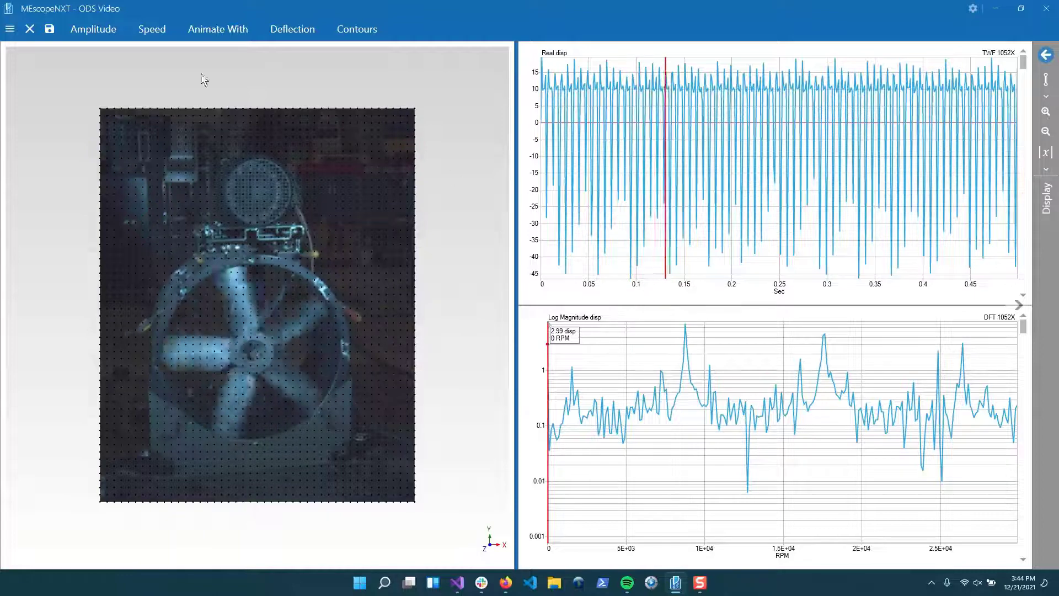
Step: Try increasing the animation amplitude to 75 and restore it to 4
click(94, 30)
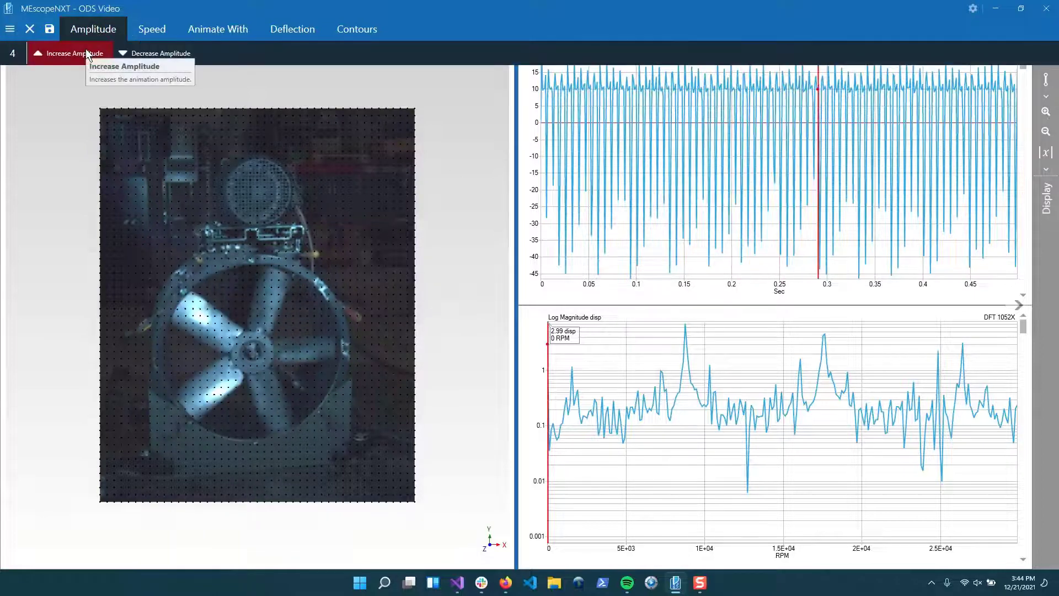
click(86, 53)
click(87, 55)
click(87, 54)
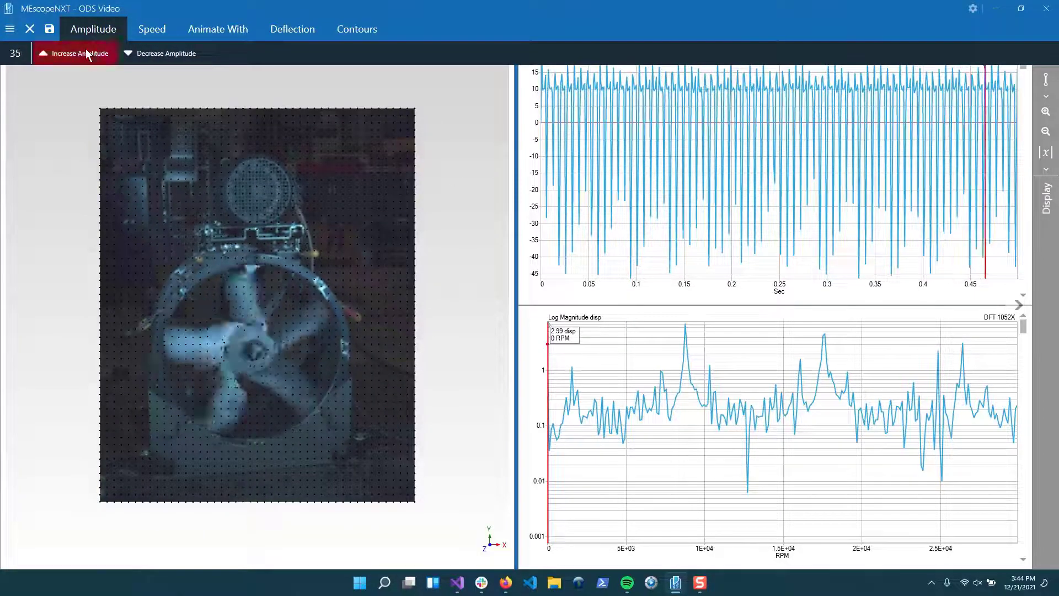
click(86, 54)
click(87, 55)
click(86, 54)
click(86, 54)
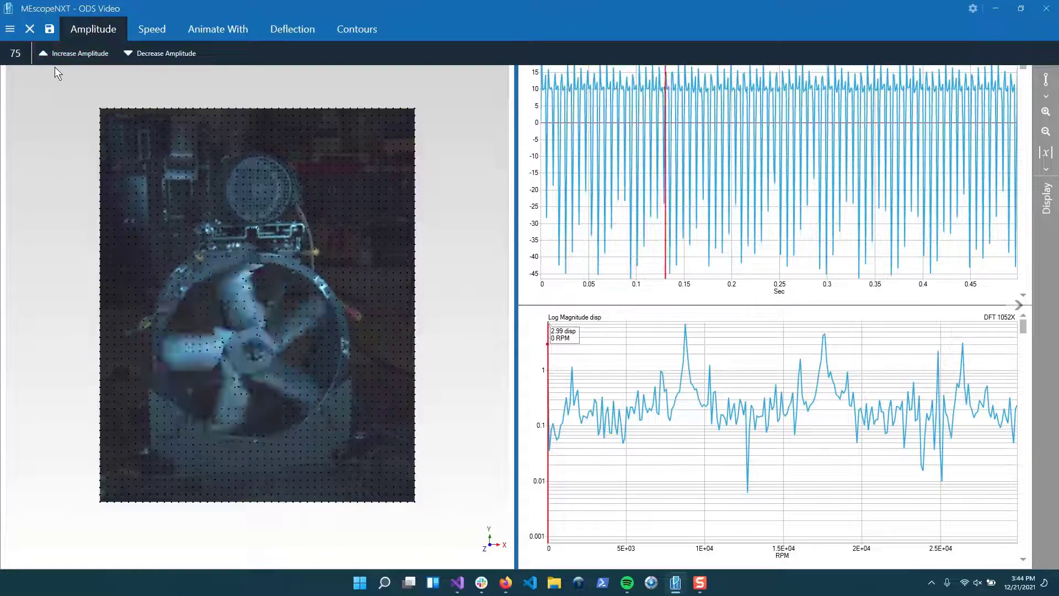
click(17, 55)
text(4)
key(Return)
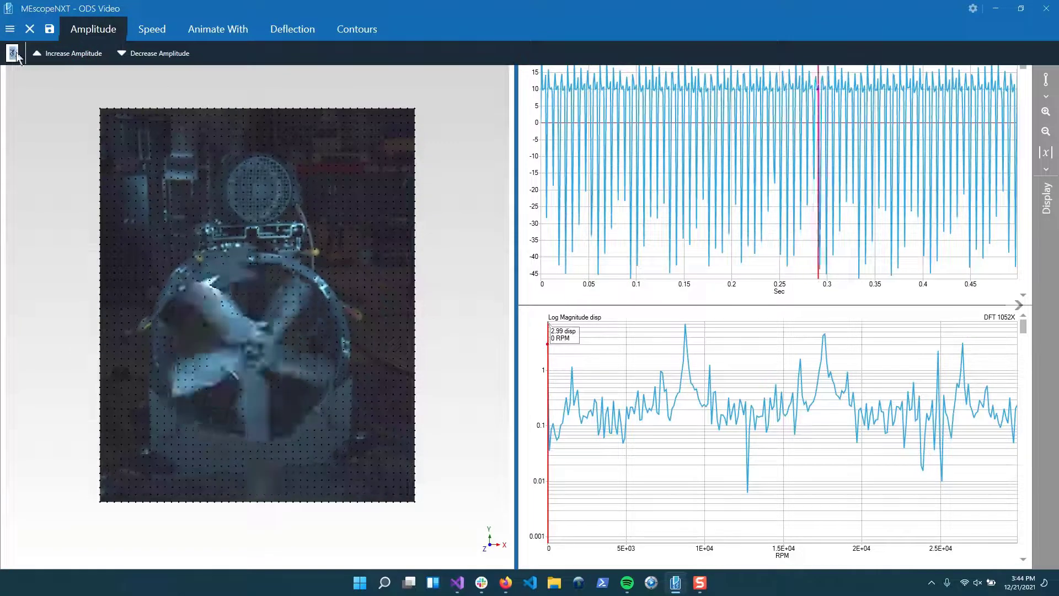
Step: Try faster animation speeds up to 16 and restore the speed to 5
click(170, 29)
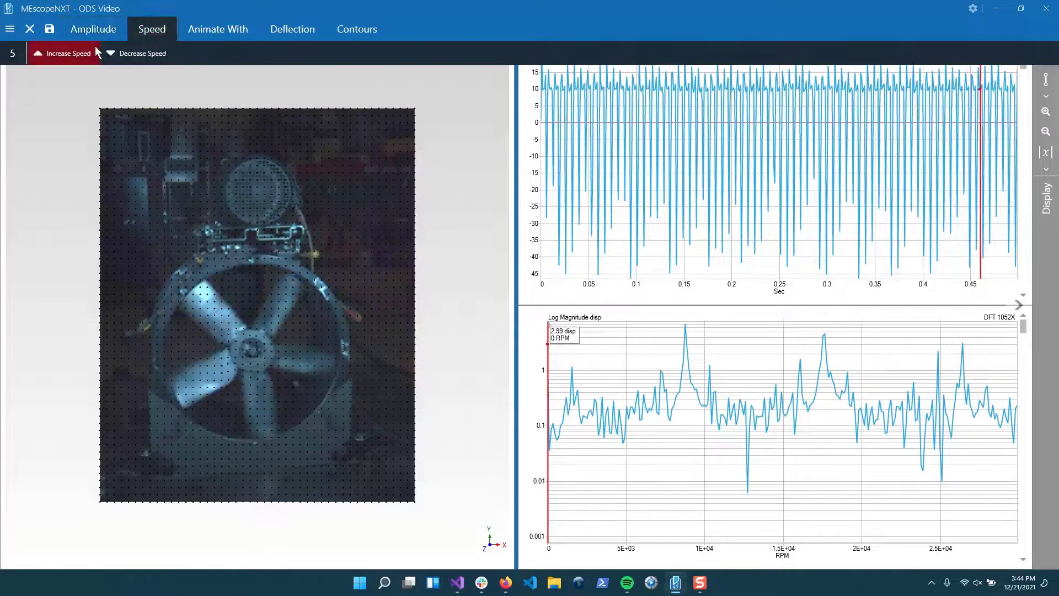
click(76, 53)
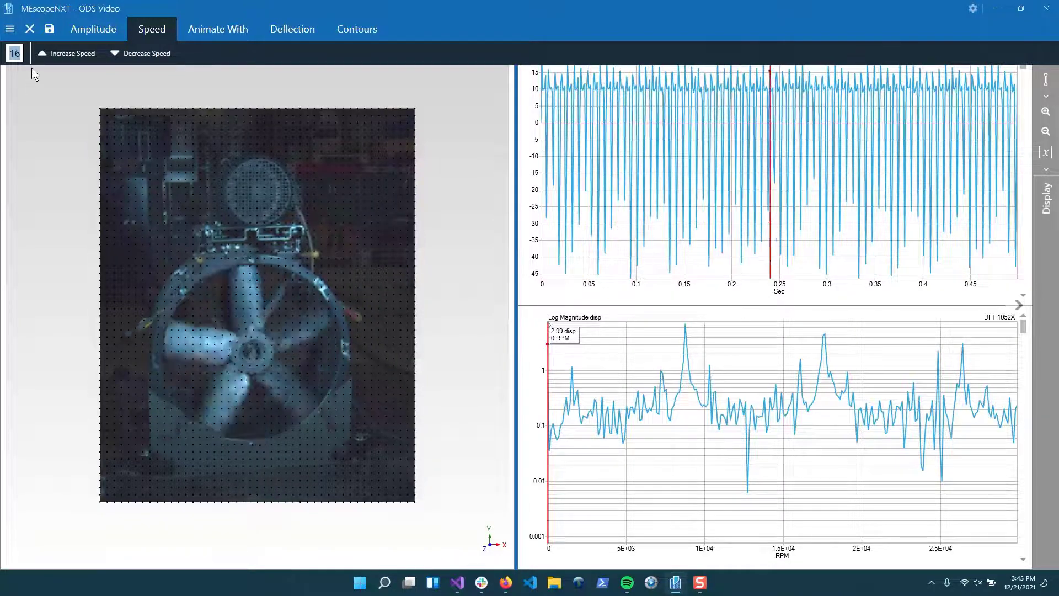
text(5)
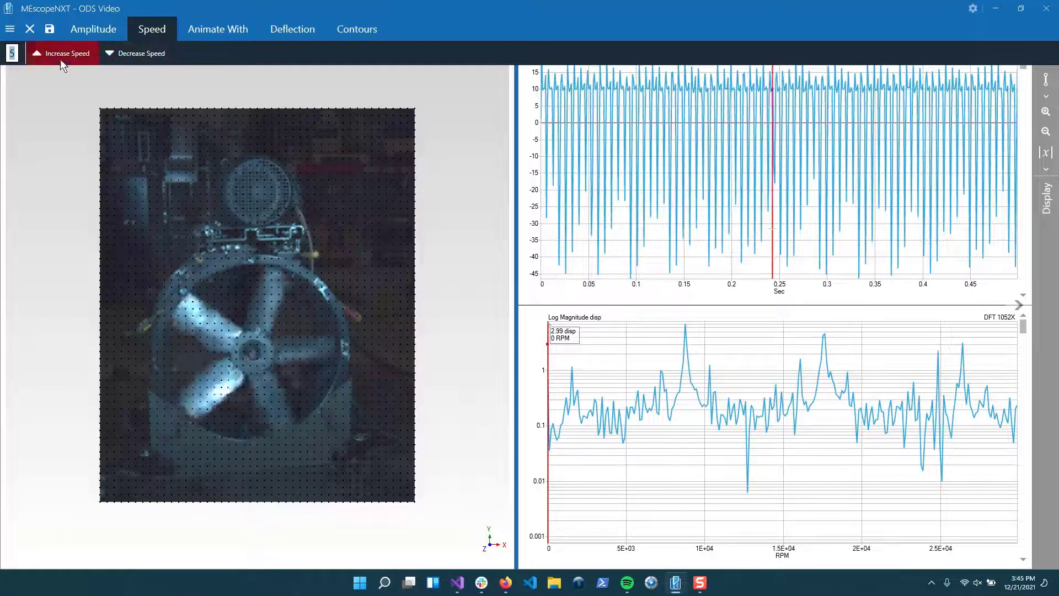
click(114, 30)
click(139, 33)
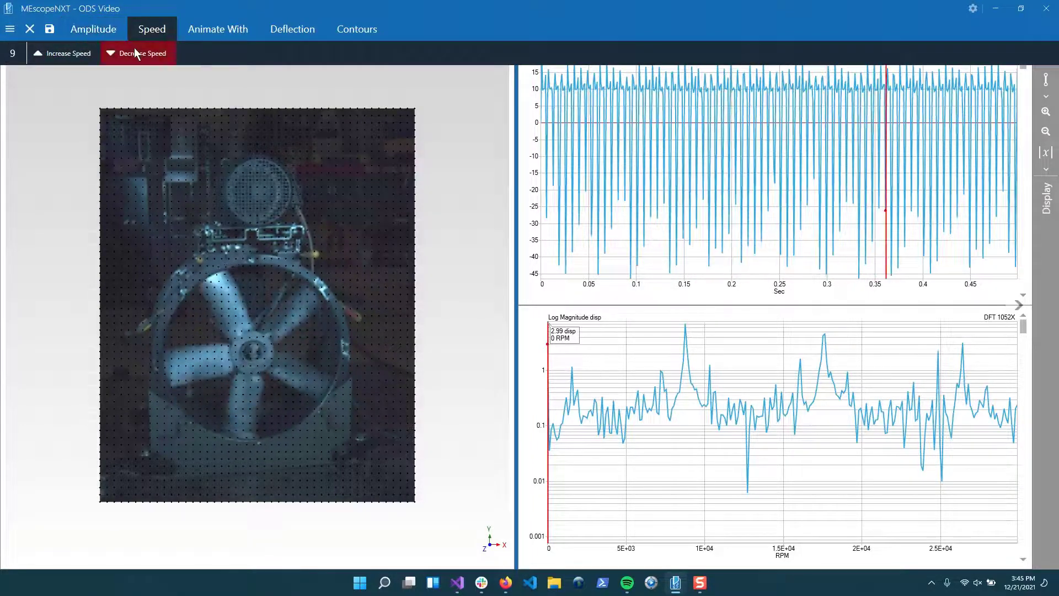
click(135, 50)
click(134, 51)
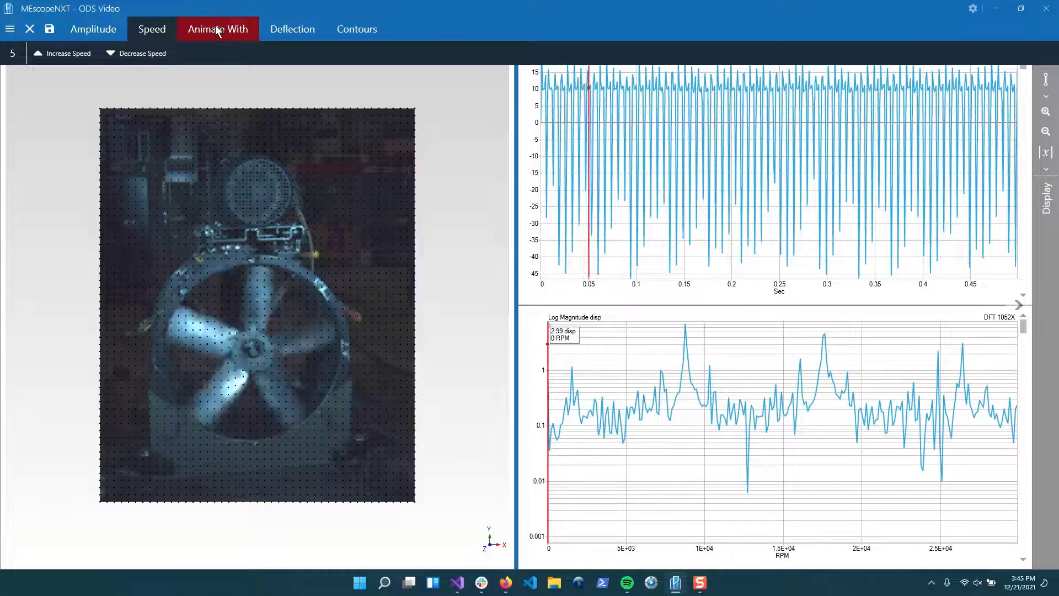
Step: Sweep the animation through the DFT from the 8.76E+03 RPM peak and stop it by switching to Sine Dwell
click(218, 31)
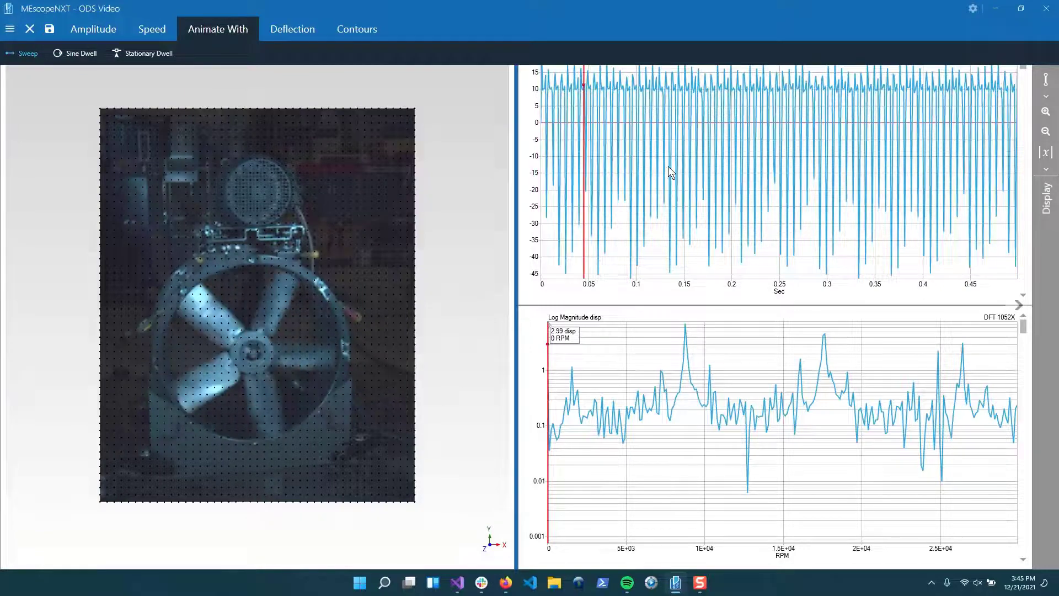
click(687, 380)
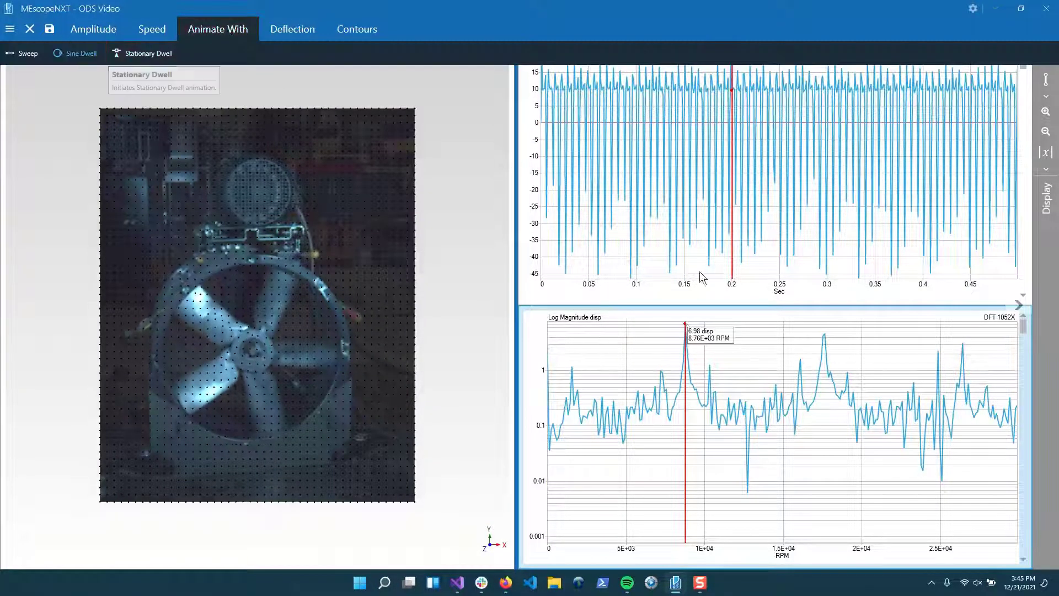
click(7, 56)
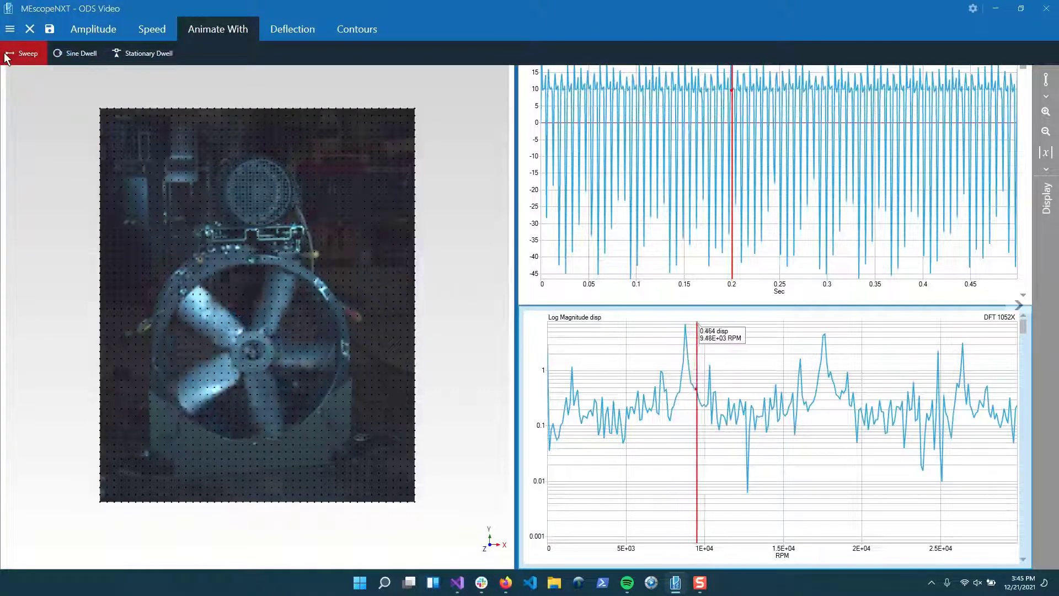
click(80, 54)
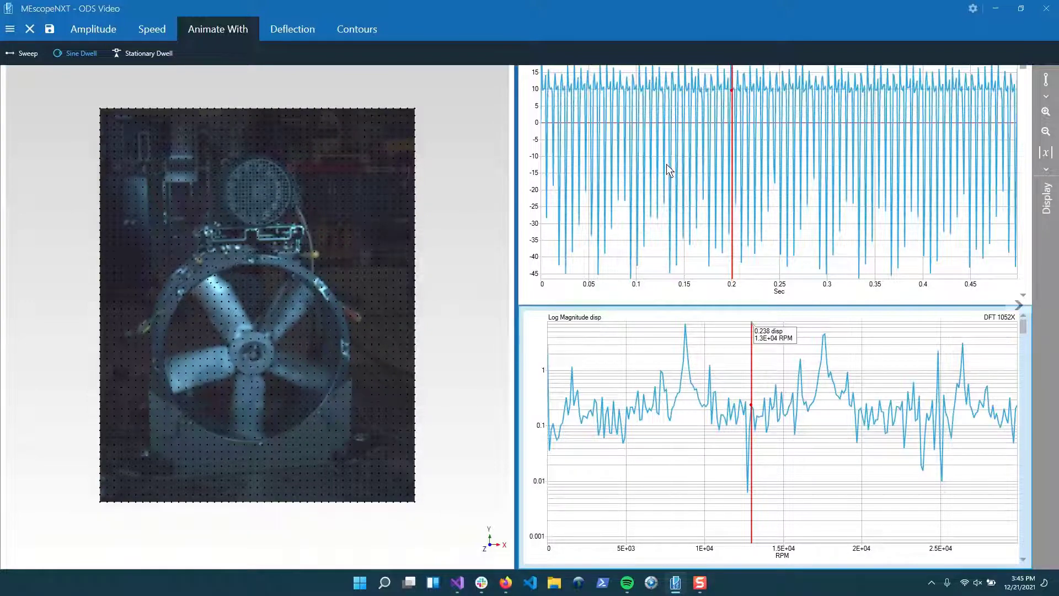
Step: Set up magnitude and phase labels at points 970, 1598 and 2132, check their preview and accept the setup
click(279, 27)
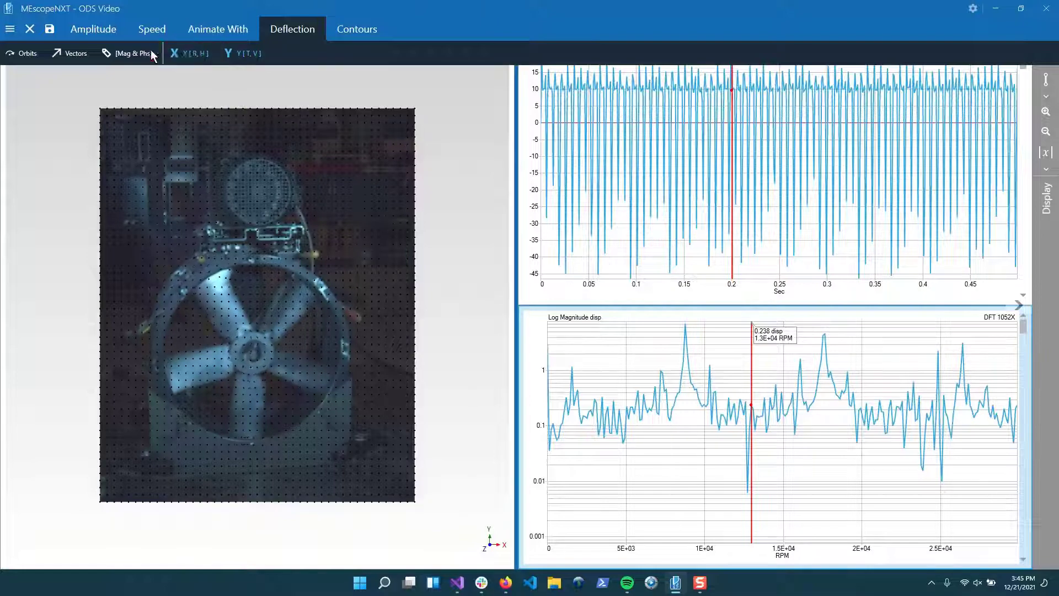
click(120, 53)
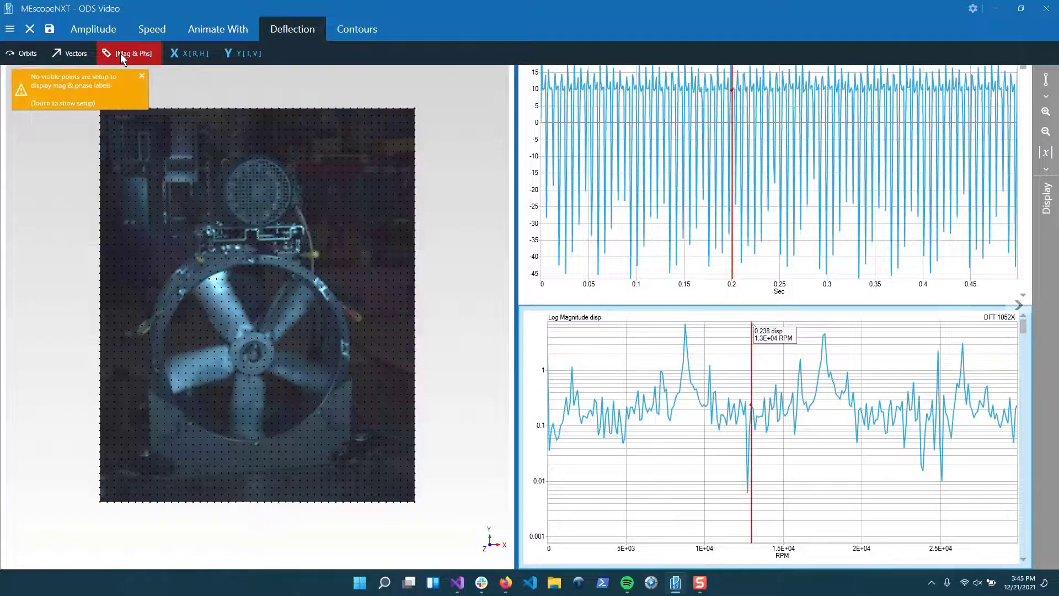
click(109, 95)
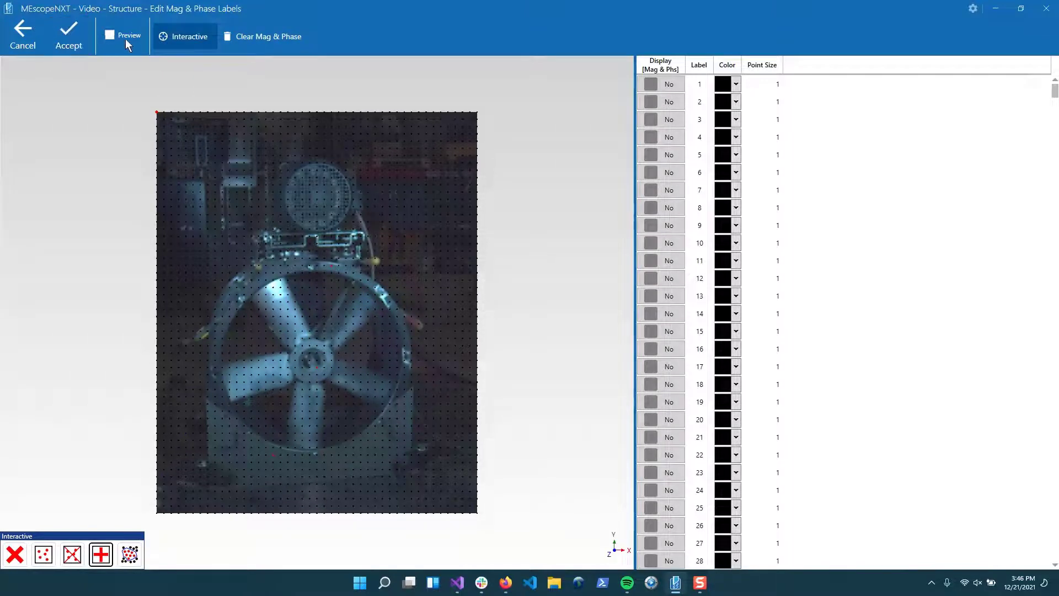
click(110, 37)
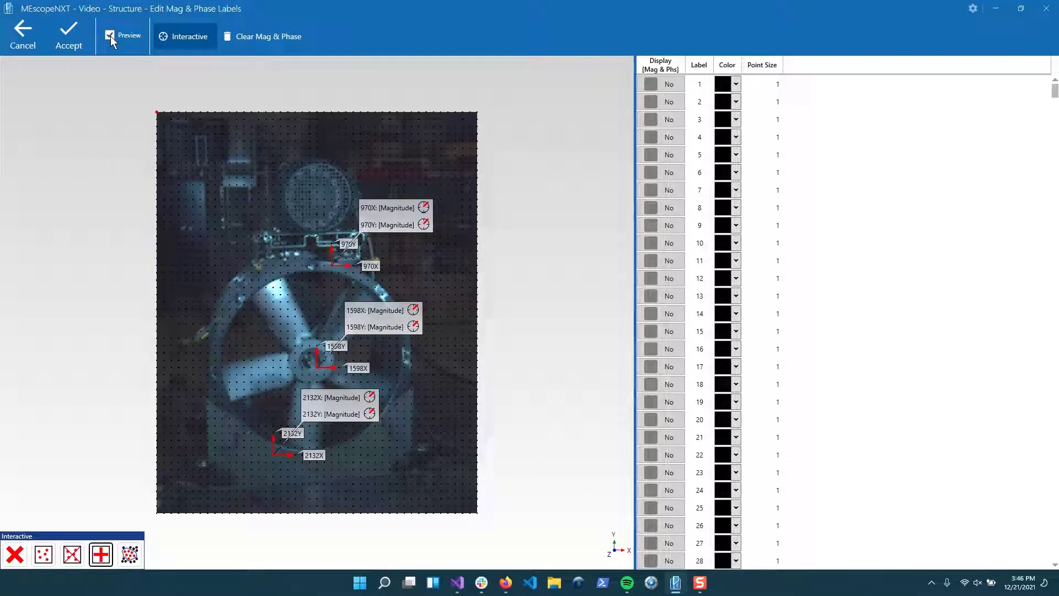
click(111, 35)
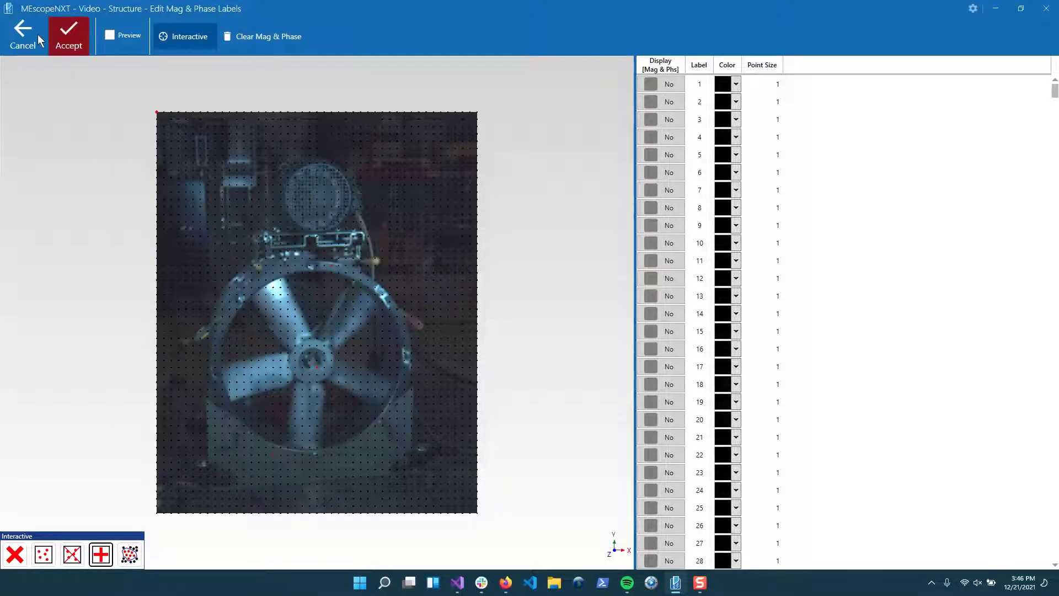
click(76, 35)
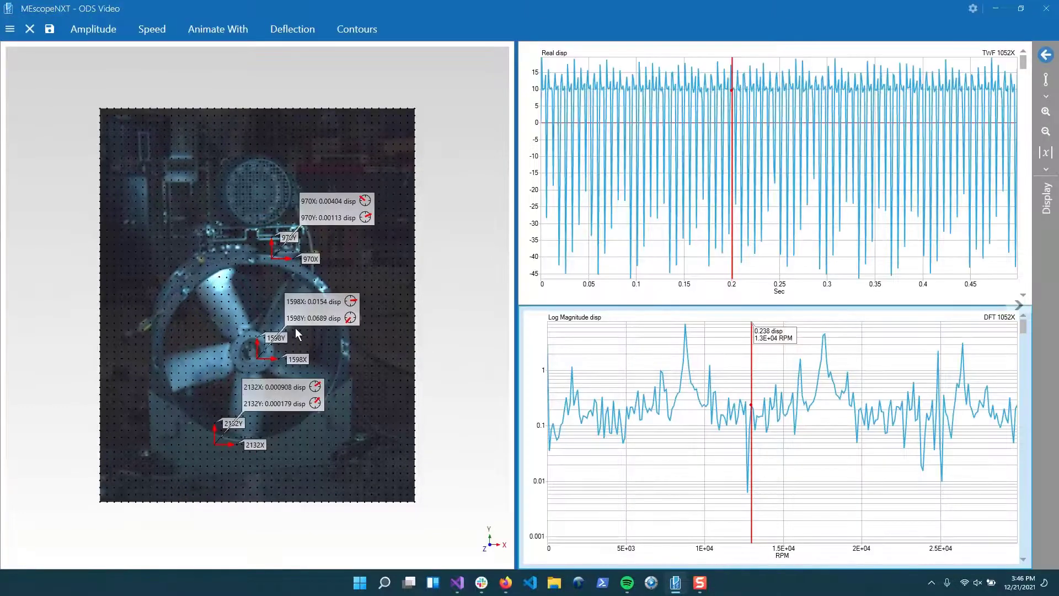
Step: Move the three magnitude and phase labels outside the fan image and place the DFT cursor on the 8.76E+03 RPM peak
drag(270, 419, 184, 552)
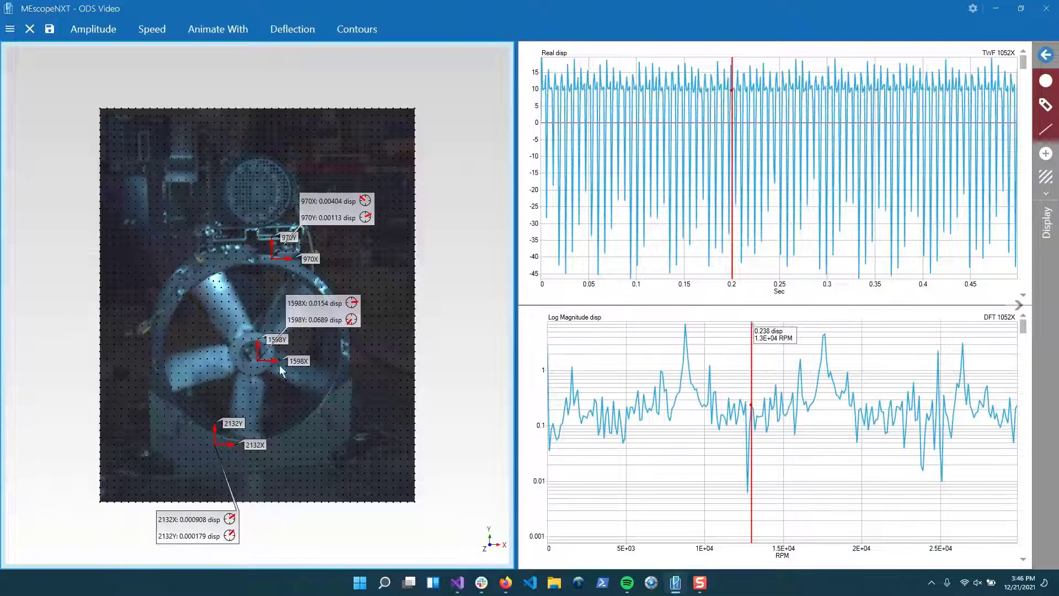
drag(320, 319, 443, 320)
drag(331, 210, 450, 187)
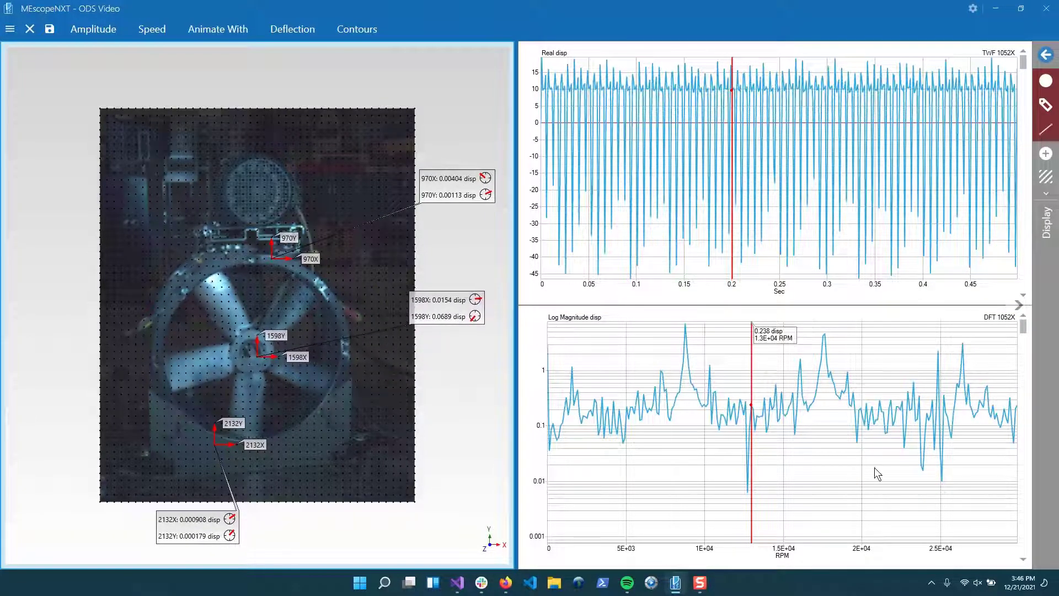
drag(687, 389, 686, 412)
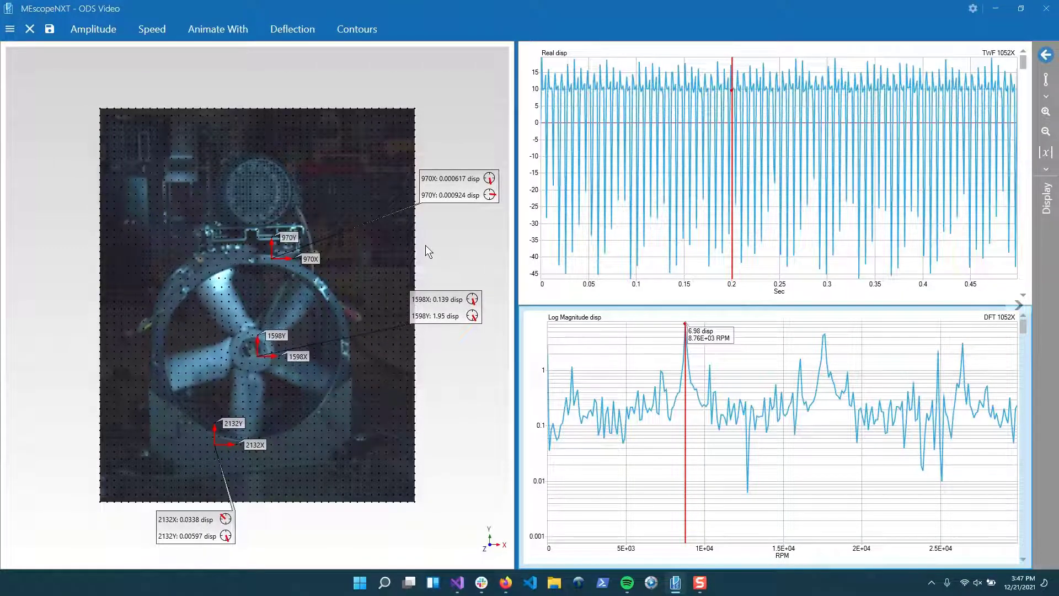
Step: Try the orbits display on the fan, toggle the magnitude and phase labels and leave both deflection displays turned off
click(291, 28)
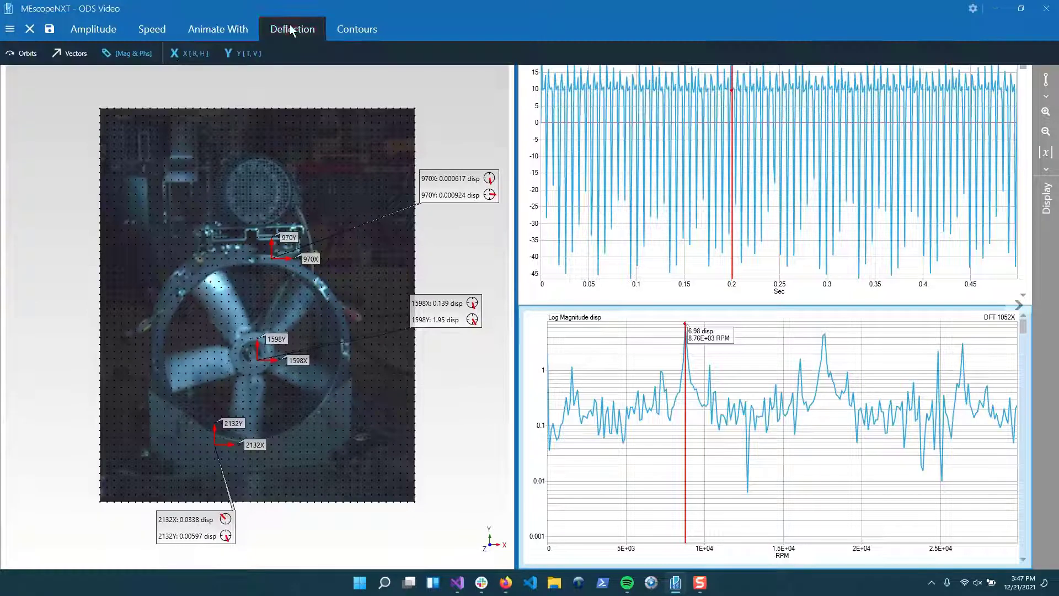
click(129, 55)
click(133, 54)
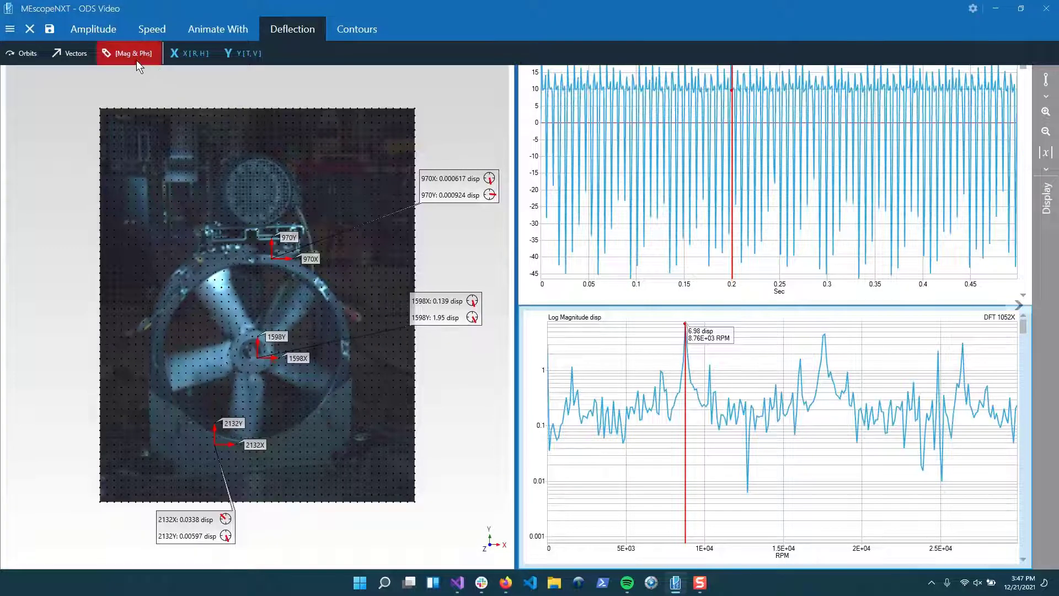
click(21, 56)
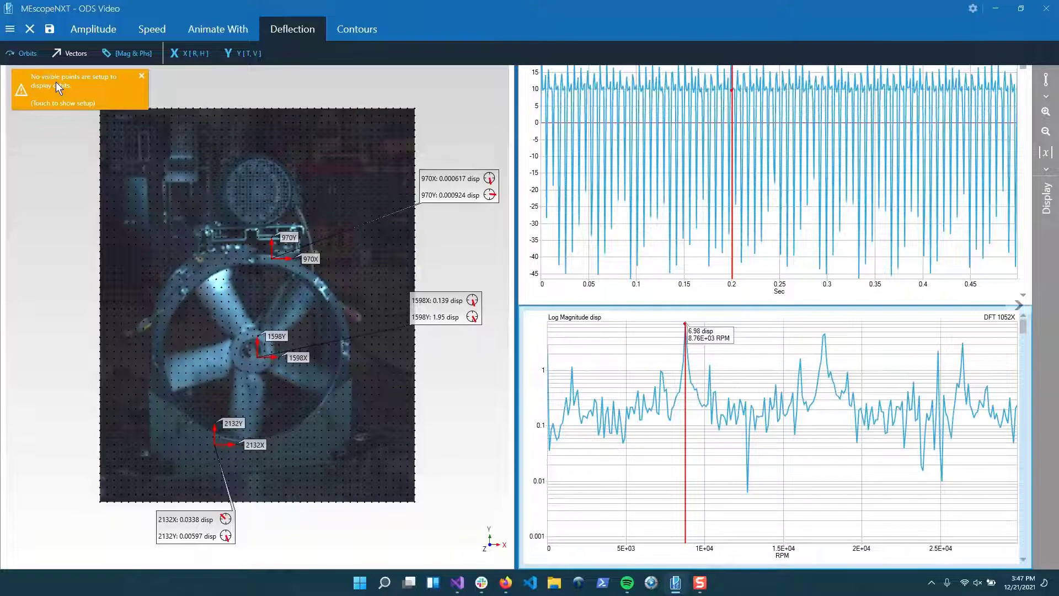
click(24, 55)
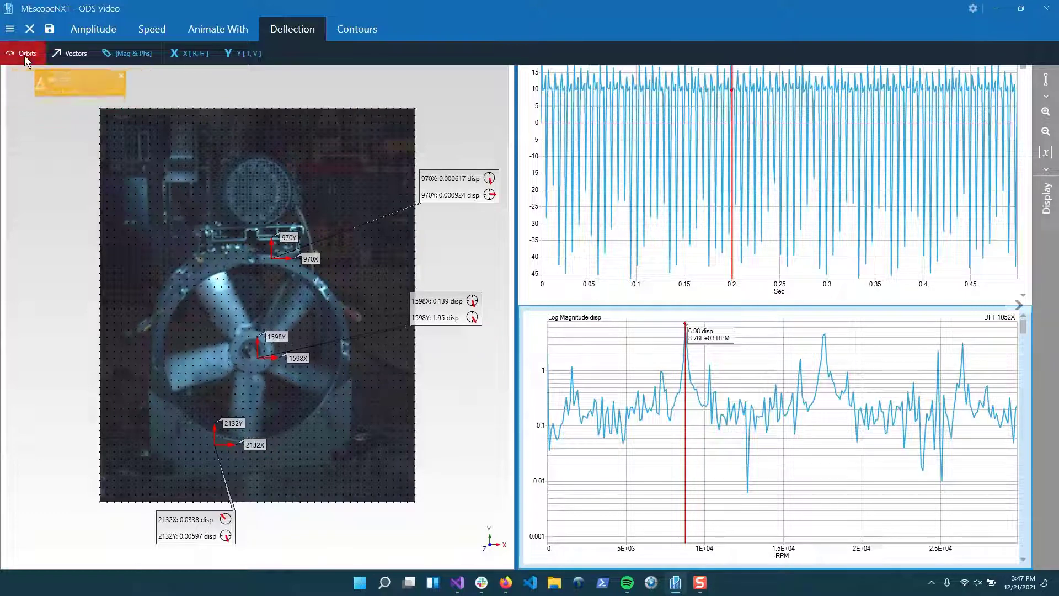
click(138, 59)
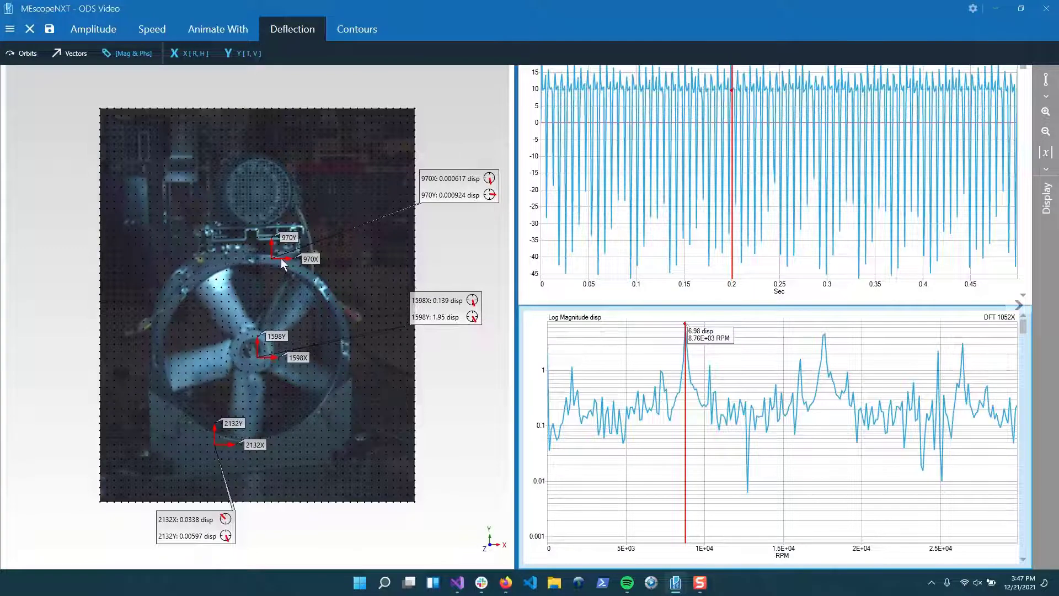
click(139, 53)
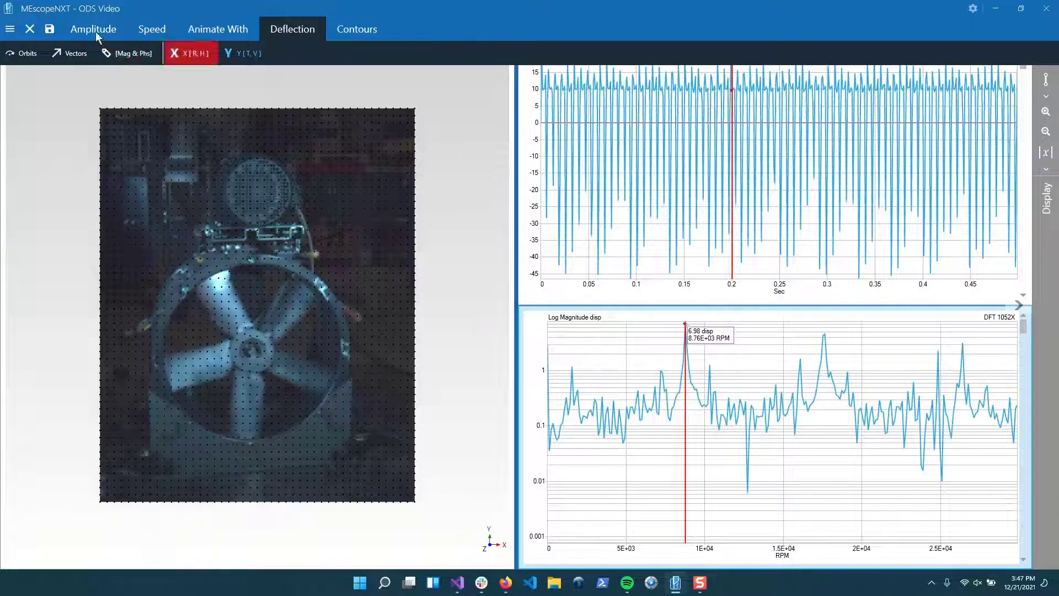
Step: Open the structure for editing, check the display columns of the points table and start editing the magnitude and phase labels
click(3, 32)
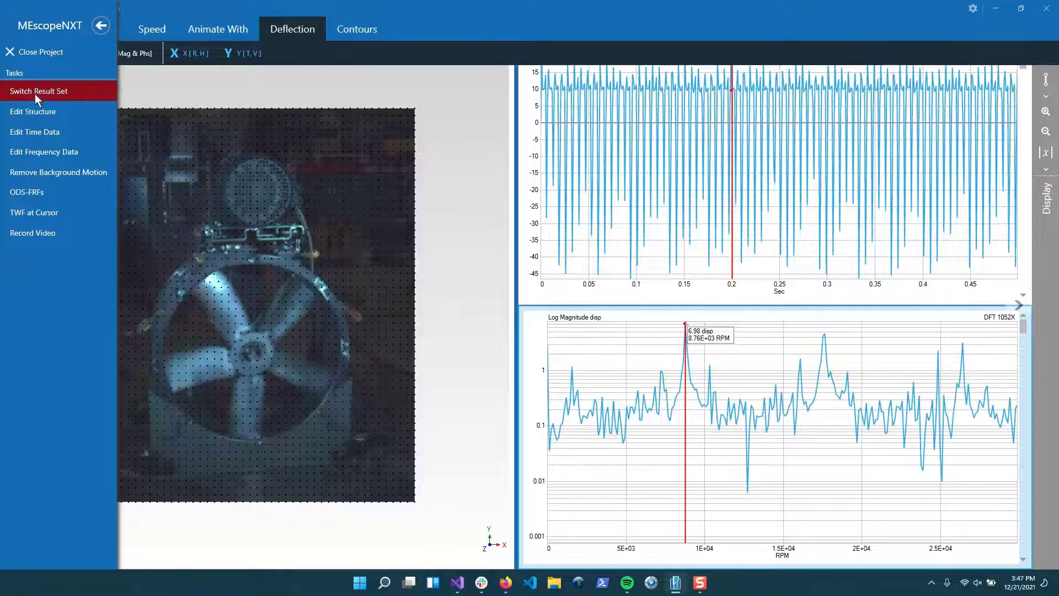
click(57, 112)
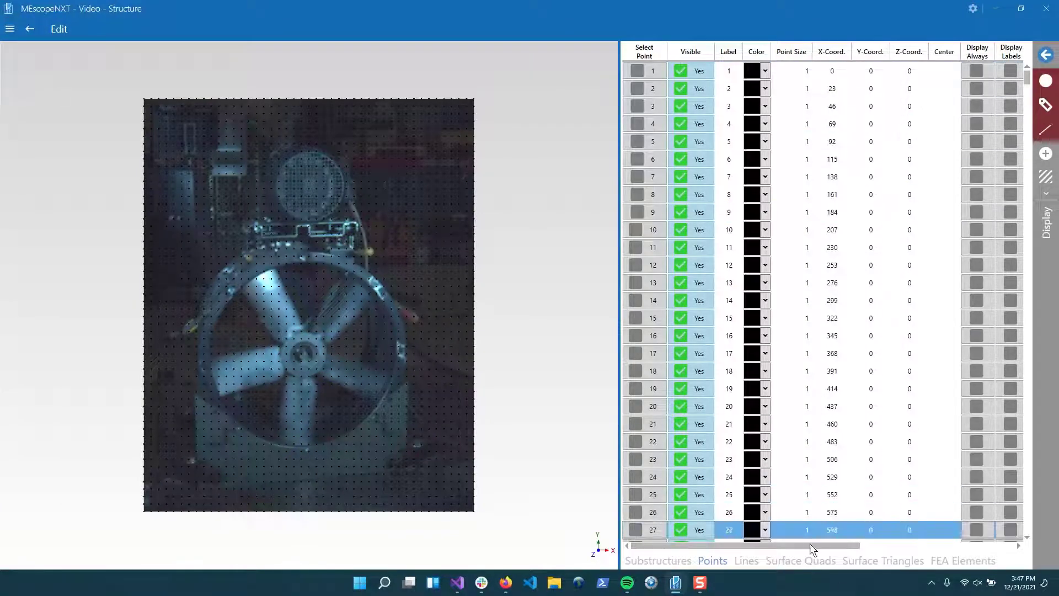
drag(810, 544, 878, 543)
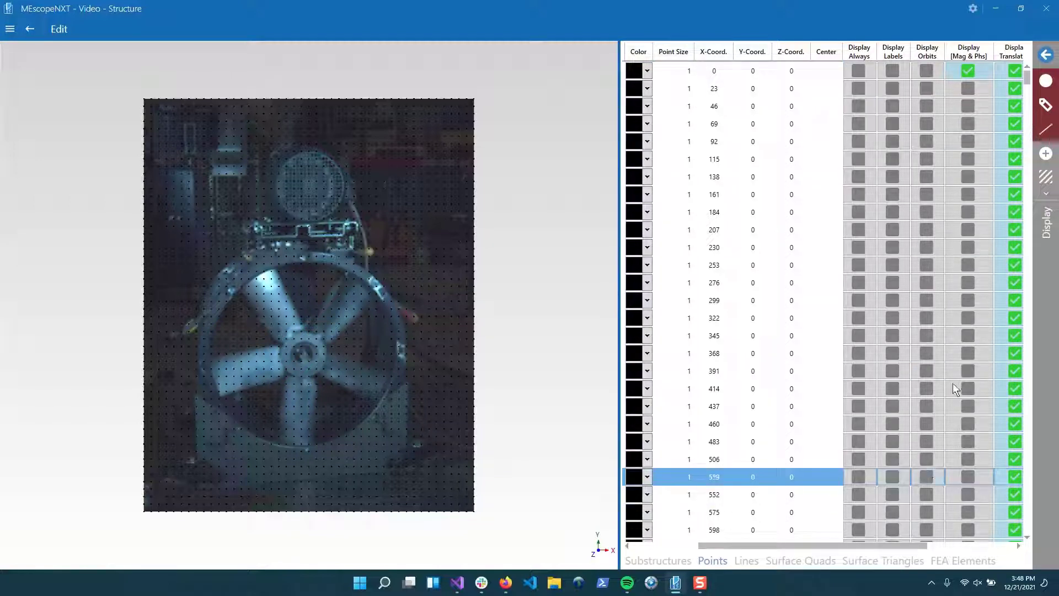
drag(914, 548, 835, 557)
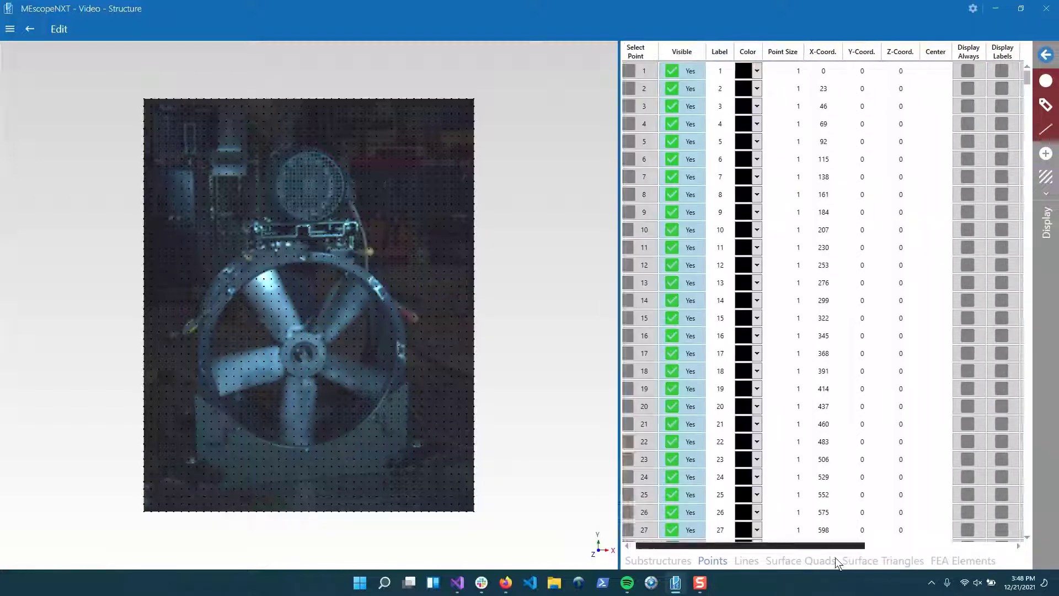
click(9, 29)
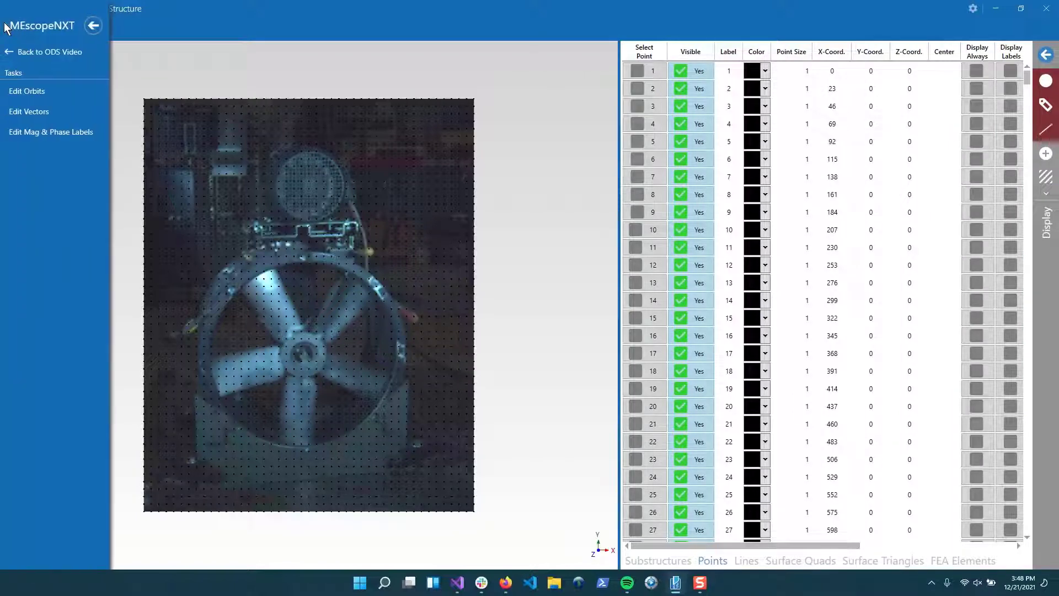
click(48, 131)
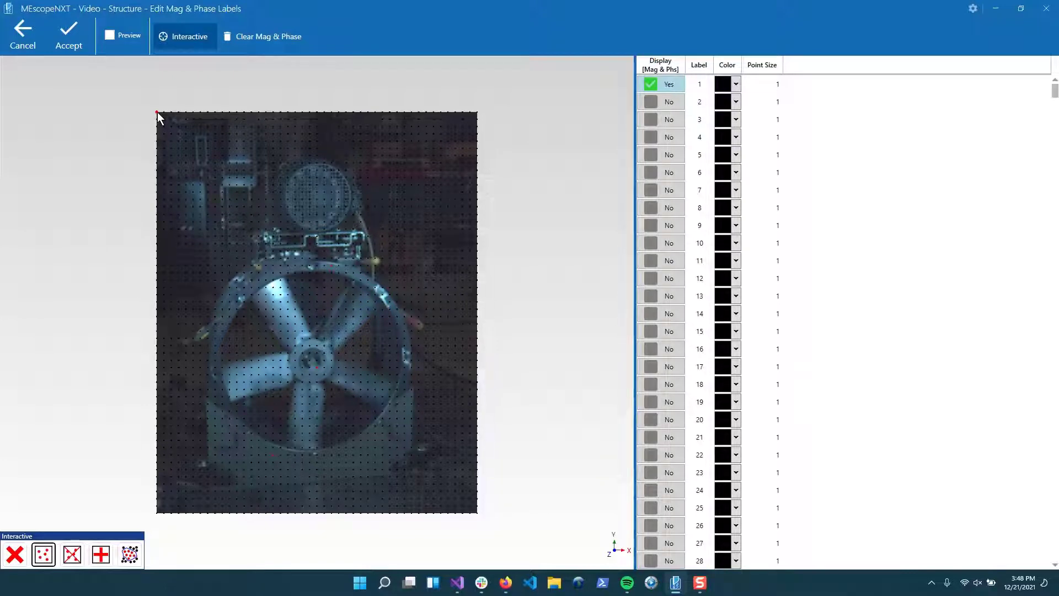
Step: Clear the existing magnitude and phase labels, use additive selection to label only point 2138 and accept the setup
click(670, 90)
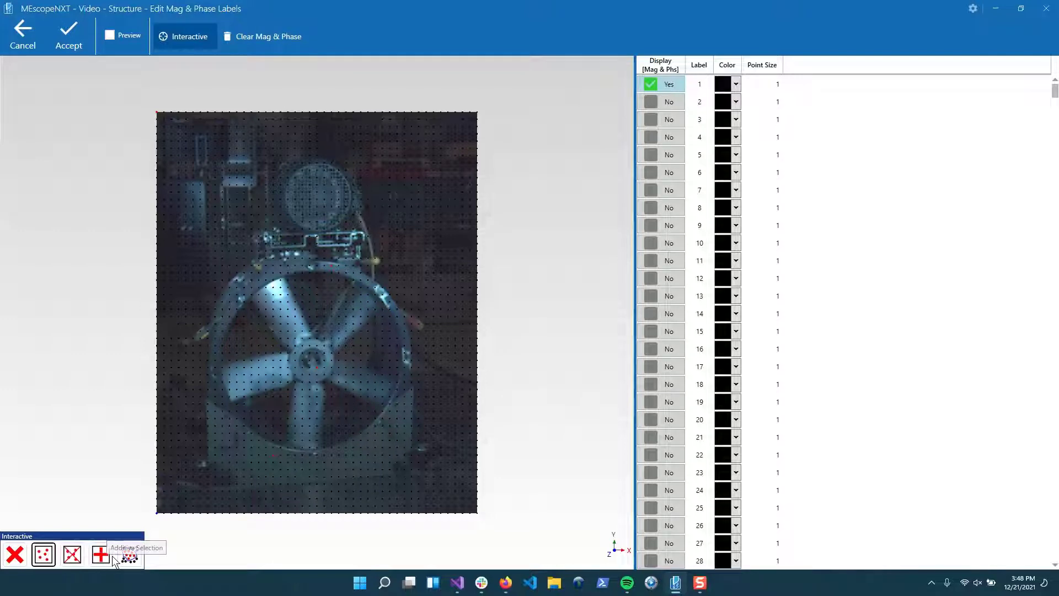
click(269, 41)
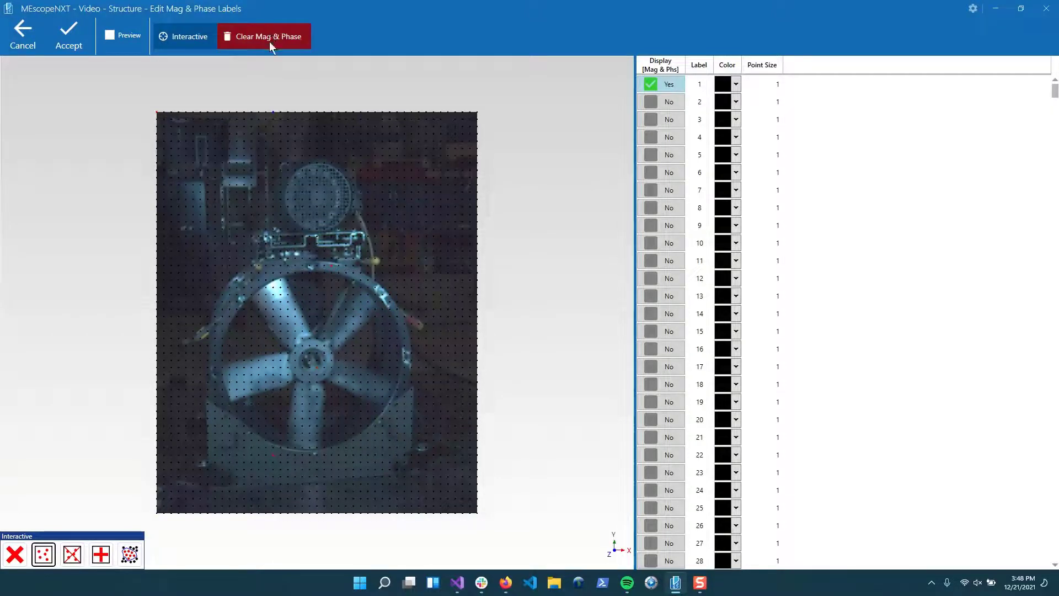
click(102, 560)
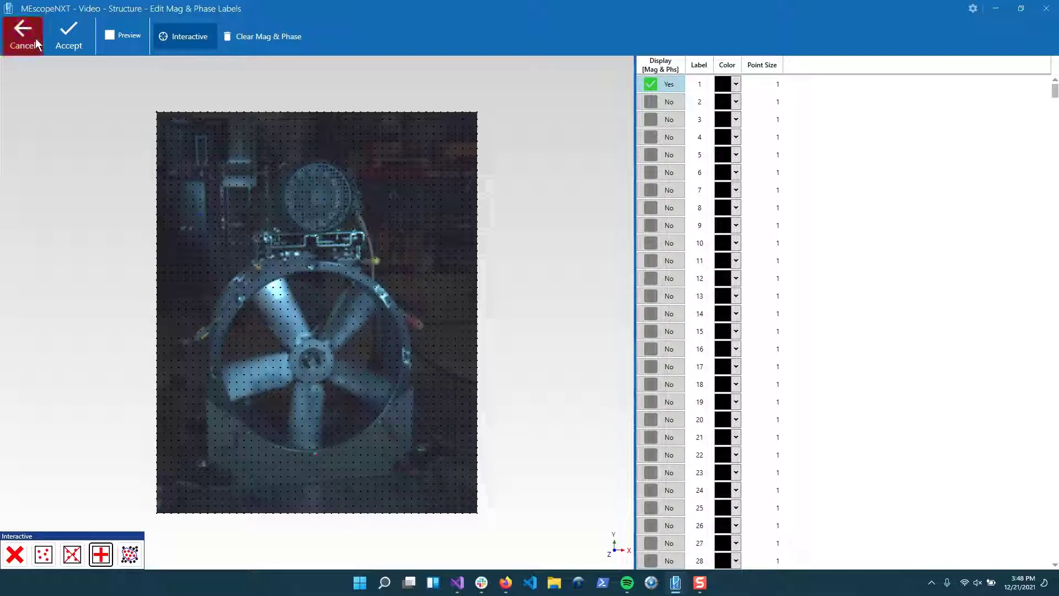
click(68, 35)
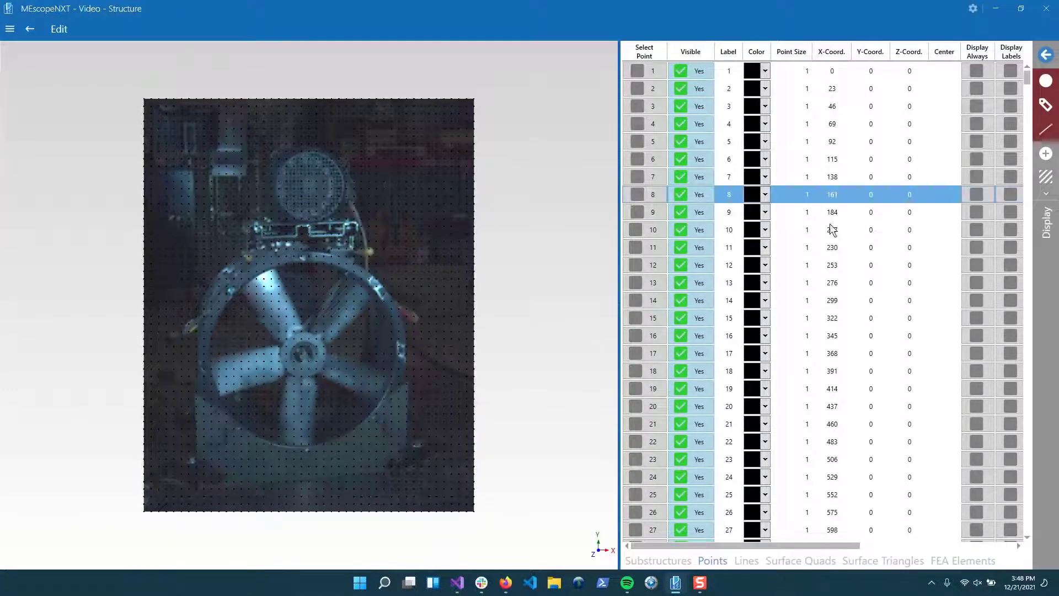
drag(854, 548, 909, 541)
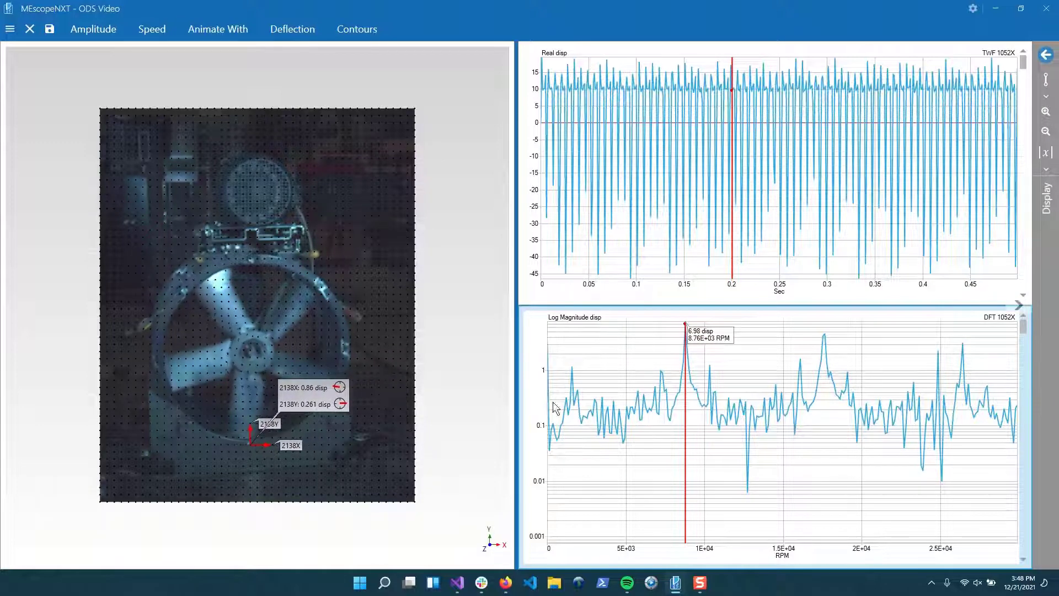
Step: Overlay contour colors on the animated fan and show the color key
click(279, 30)
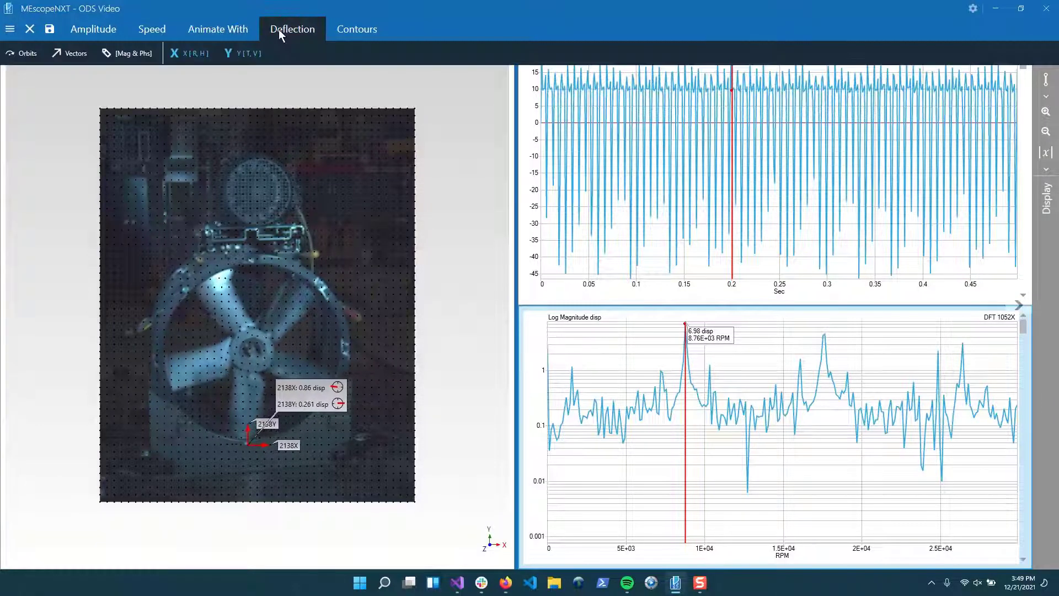
click(340, 33)
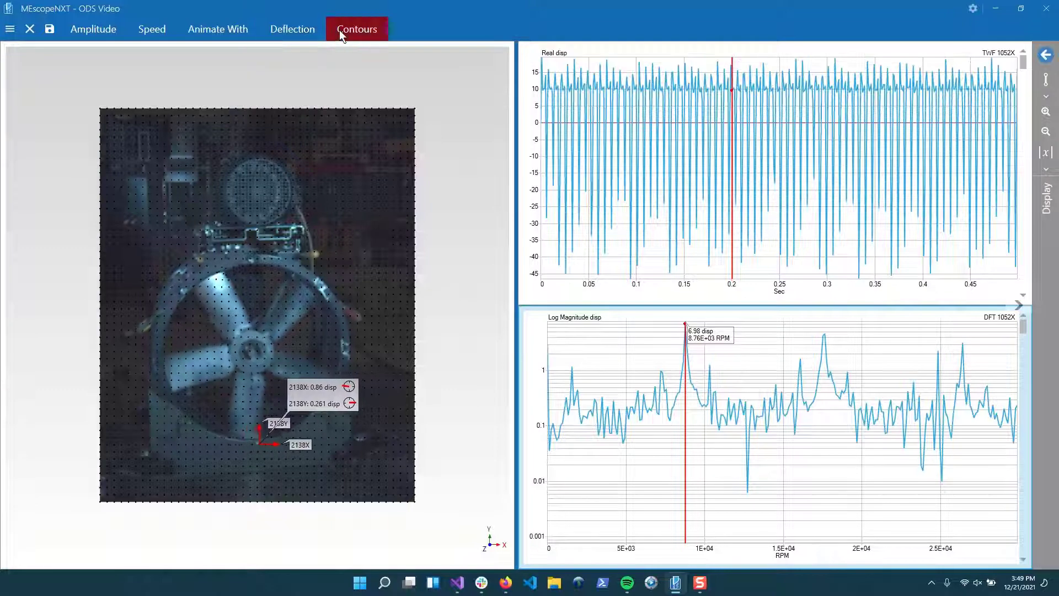
click(18, 59)
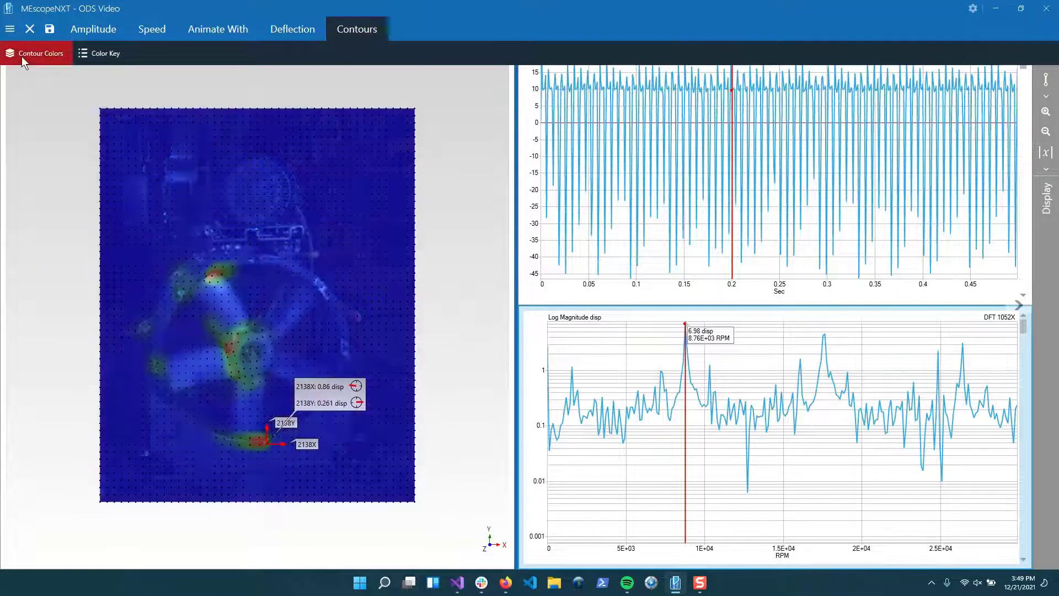
click(103, 53)
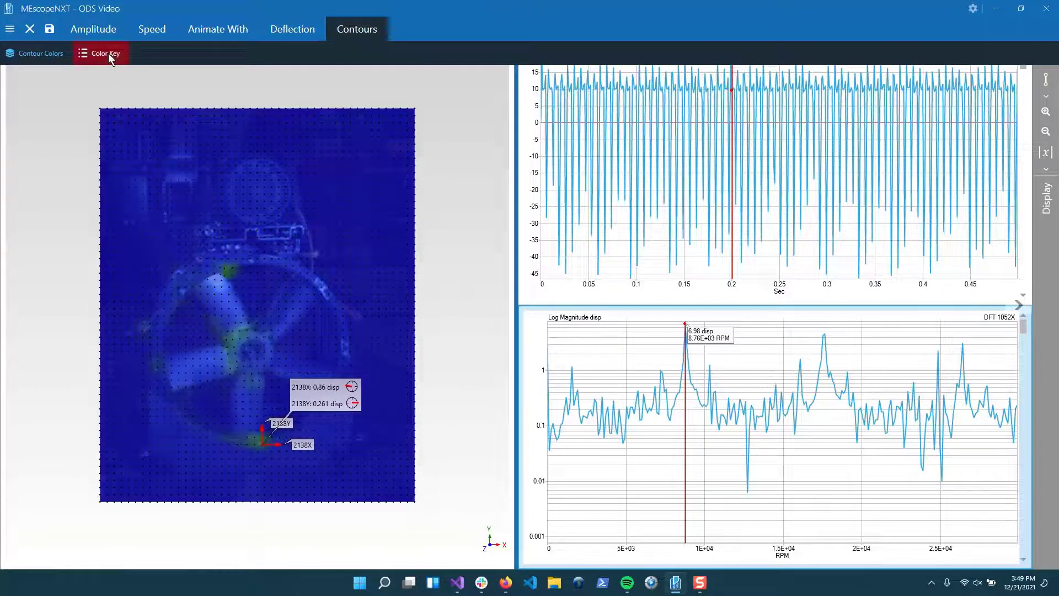
click(360, 31)
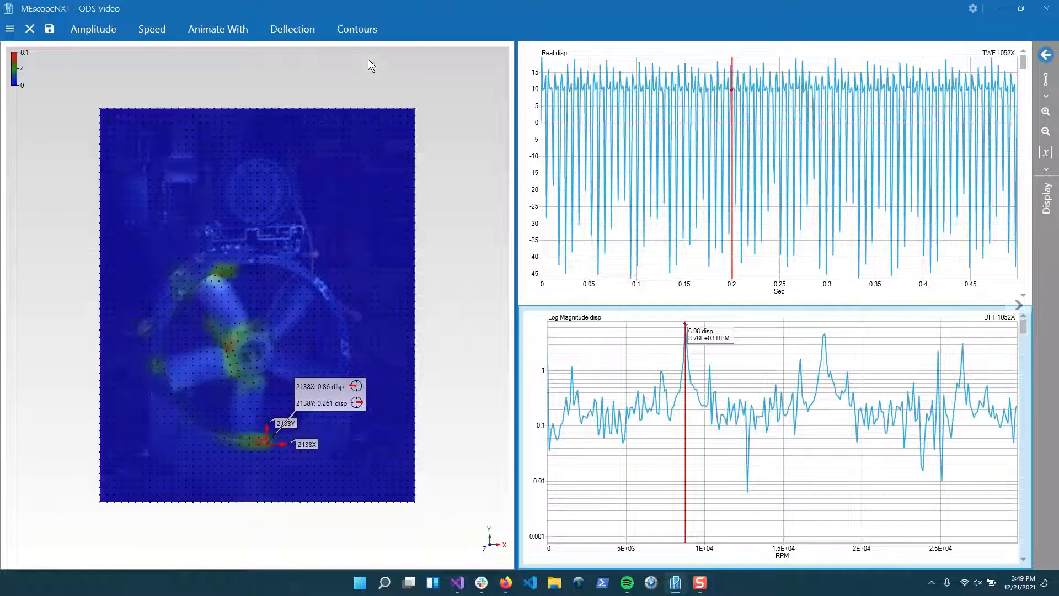
Step: Turn off the contour colors on the fan image
click(363, 35)
click(52, 57)
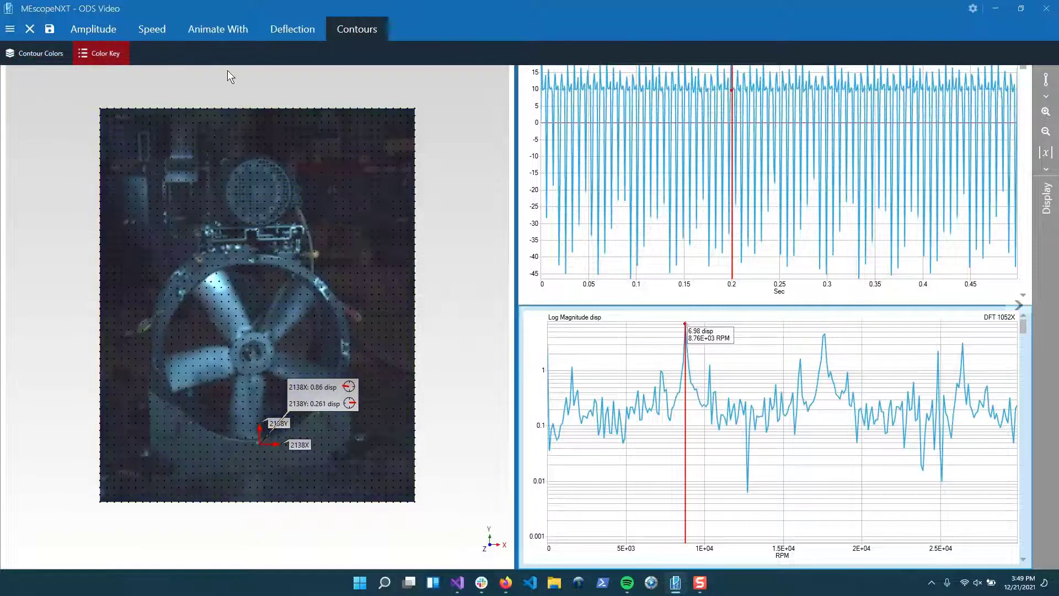
click(353, 34)
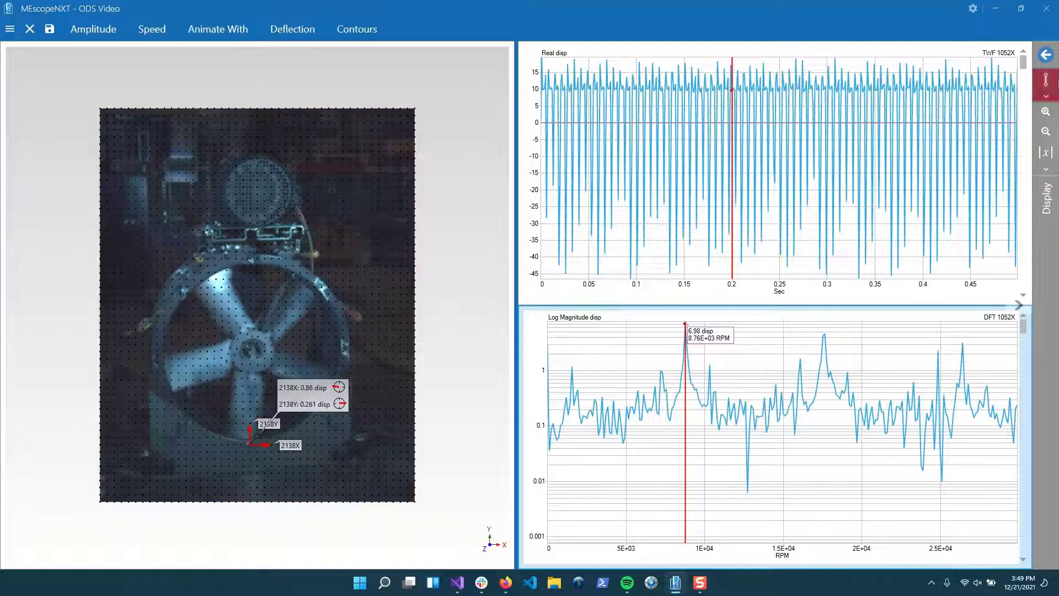
Step: Turn off the points and point labels in the structure view's display options
click(502, 219)
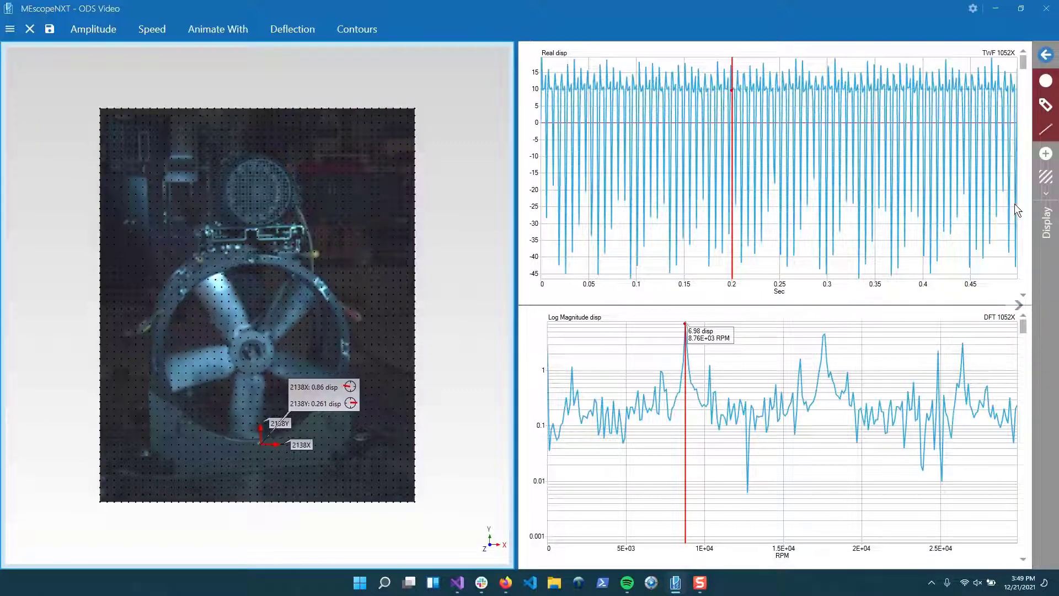
click(1047, 223)
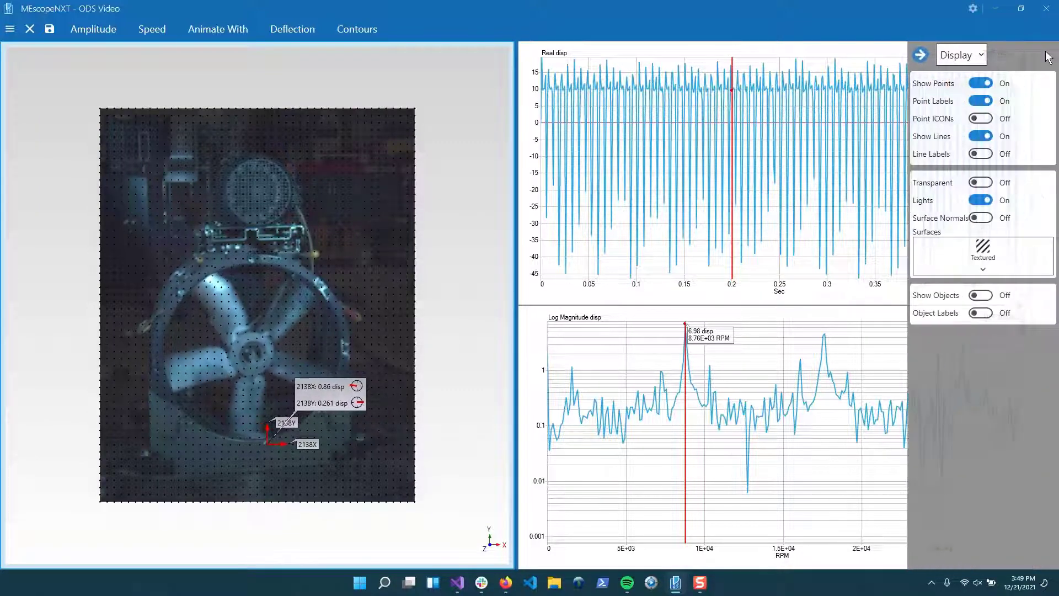
click(981, 83)
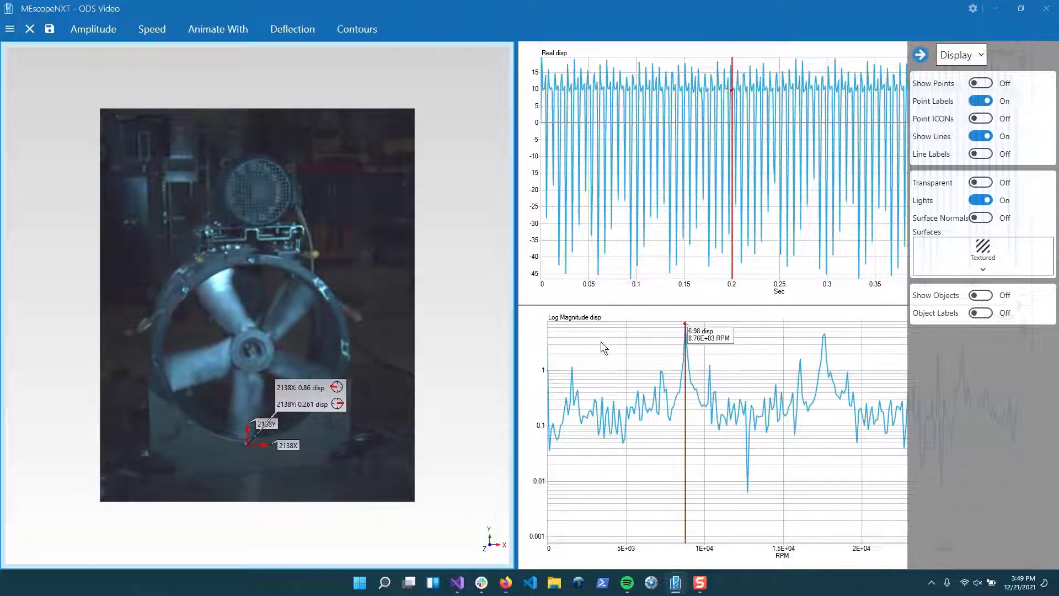
click(984, 104)
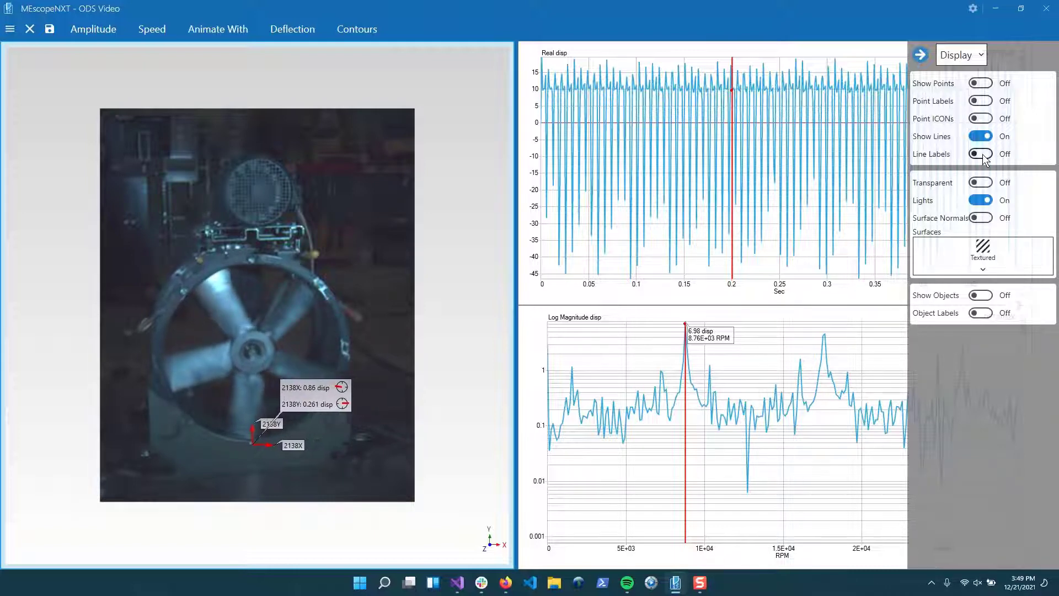
Step: Try the Outlined and Filled surface styles on the fan structure, restore Textured and close the display options
click(979, 248)
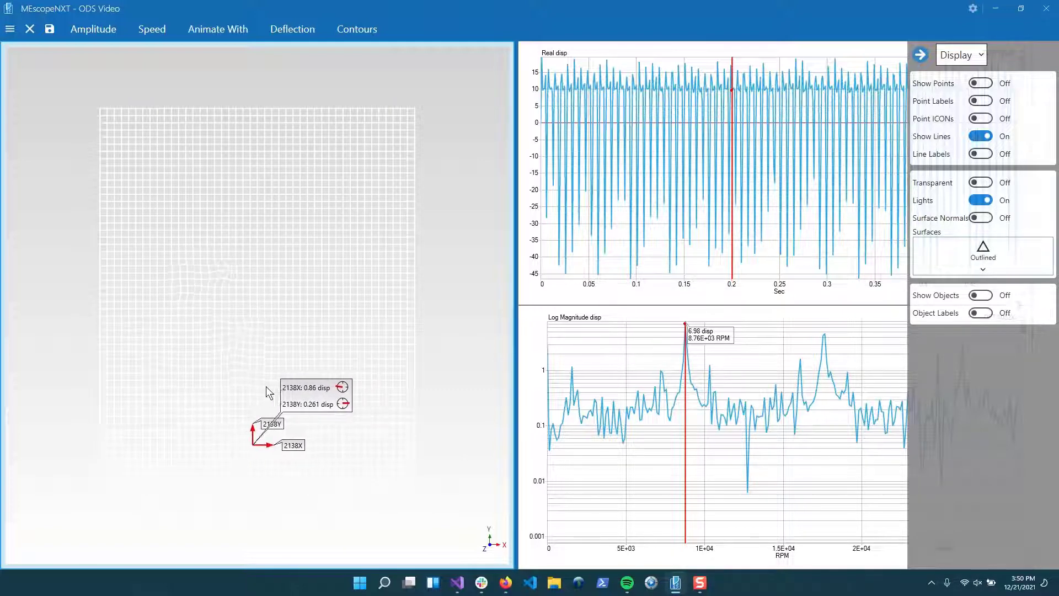
click(1006, 256)
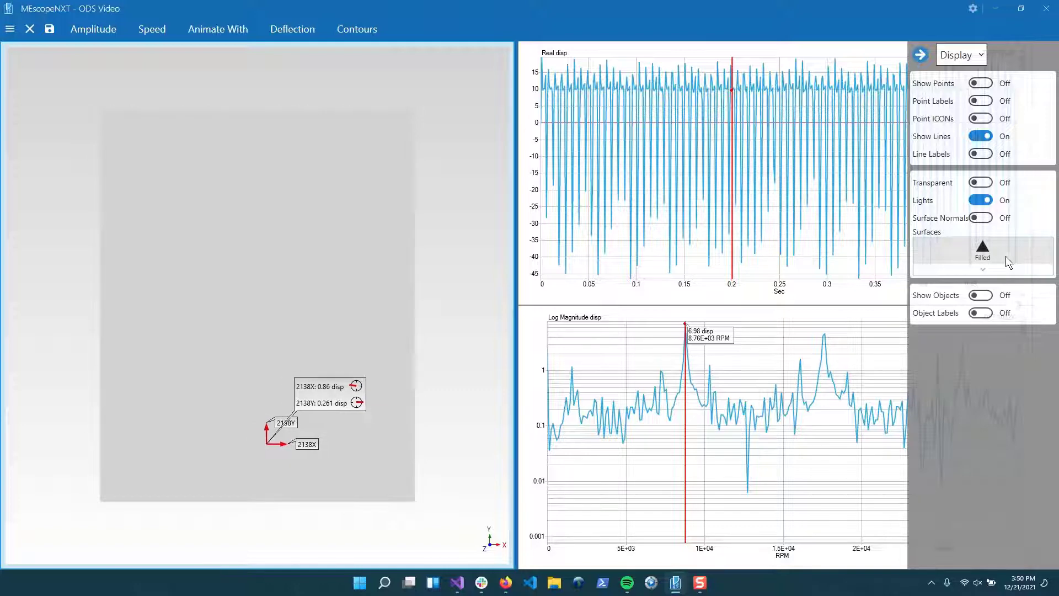
click(919, 56)
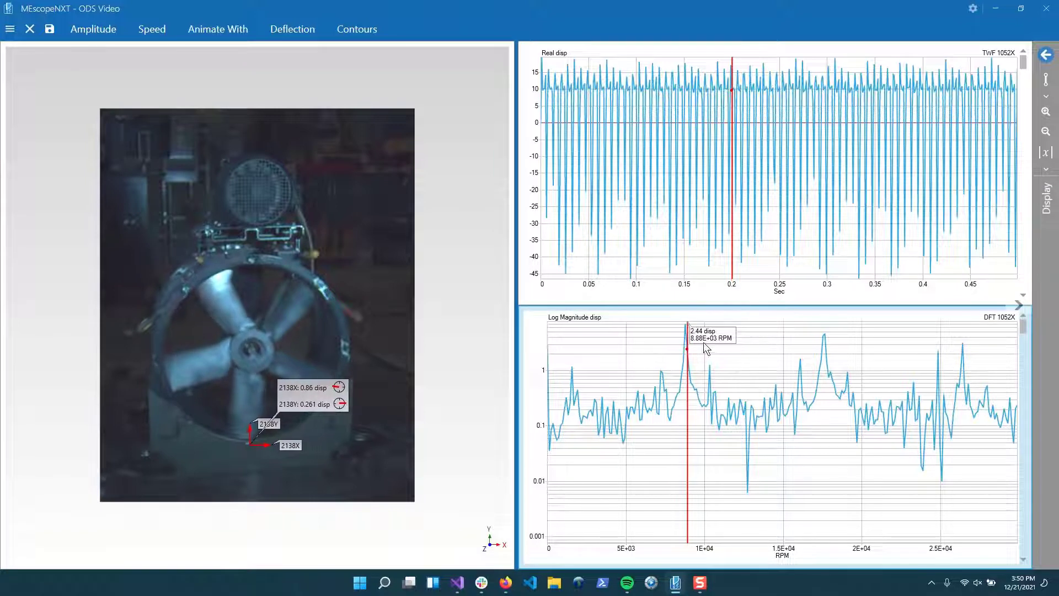
Step: Place the DFT cursor on the 8.76E+03 RPM peak and compare the display options of the structure view and the chart
click(687, 369)
click(470, 338)
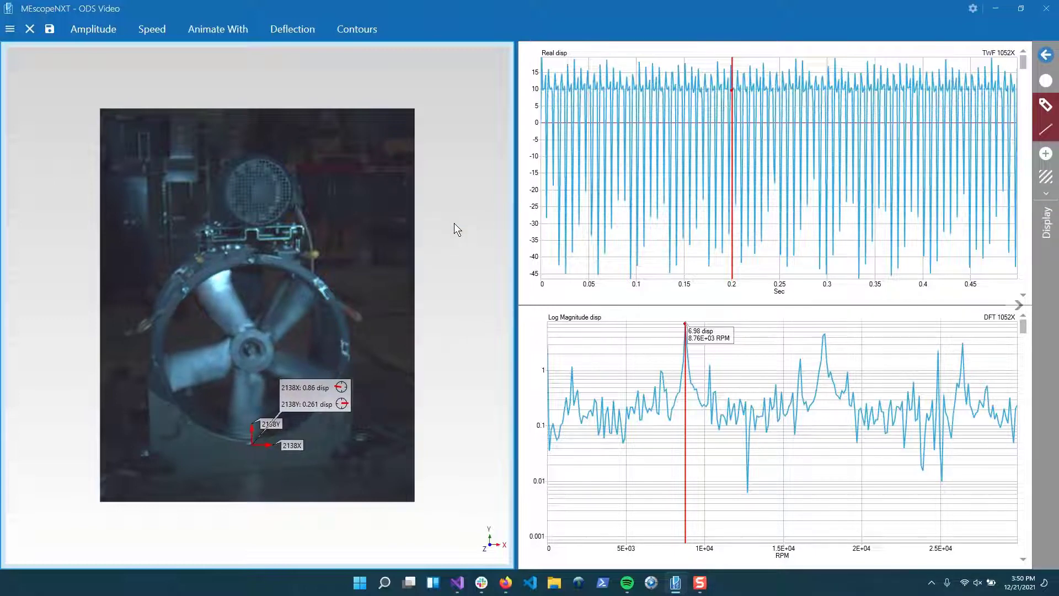
click(1046, 55)
click(920, 55)
click(686, 392)
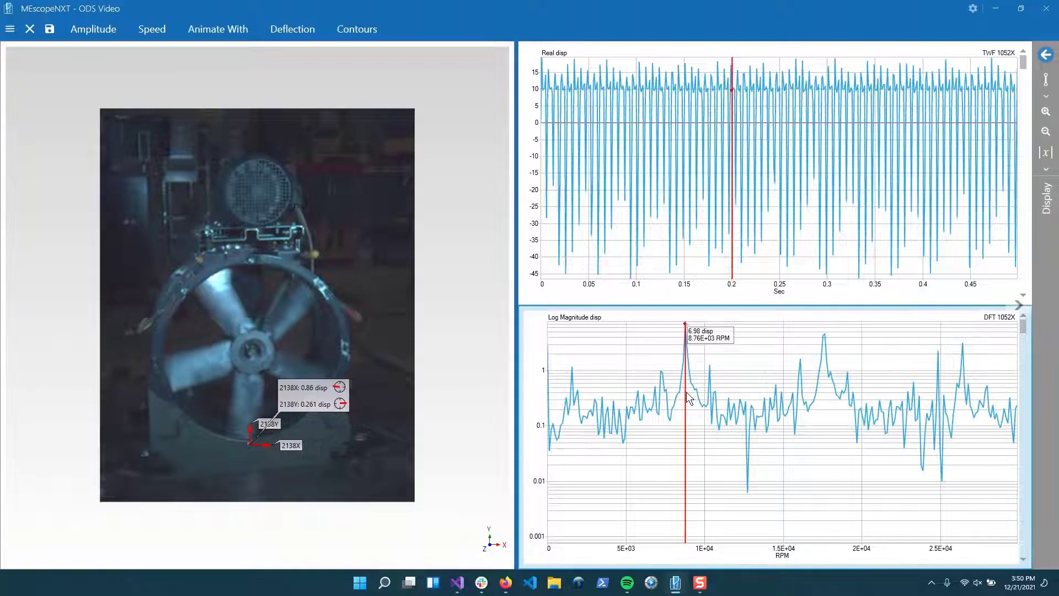
click(1046, 55)
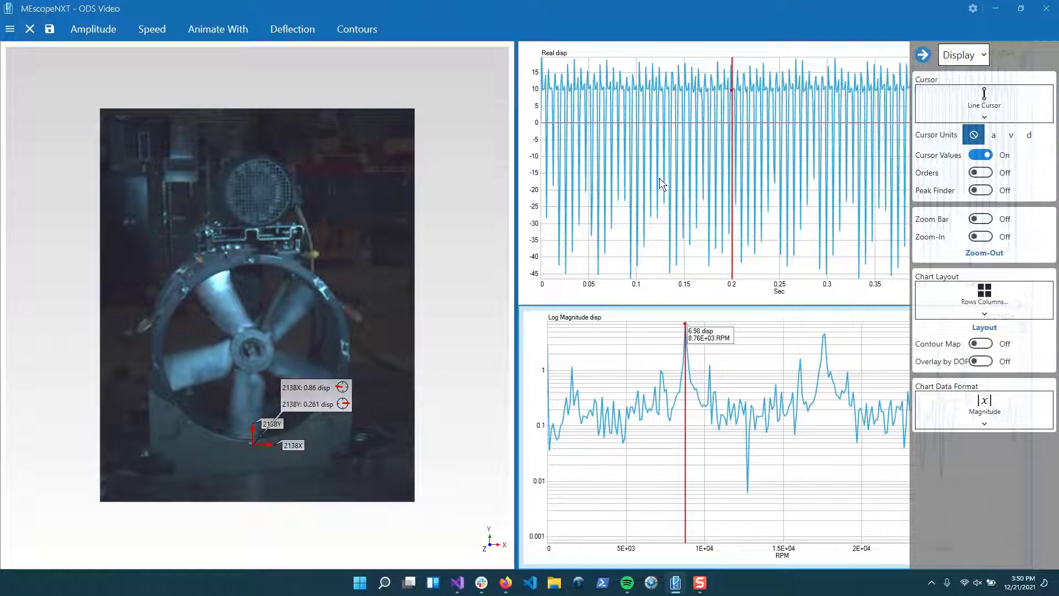
Step: Move the time waveform cursor to about 0.22 s and the DFT cursor to 1.09E+04 RPM
click(660, 178)
click(719, 447)
click(720, 447)
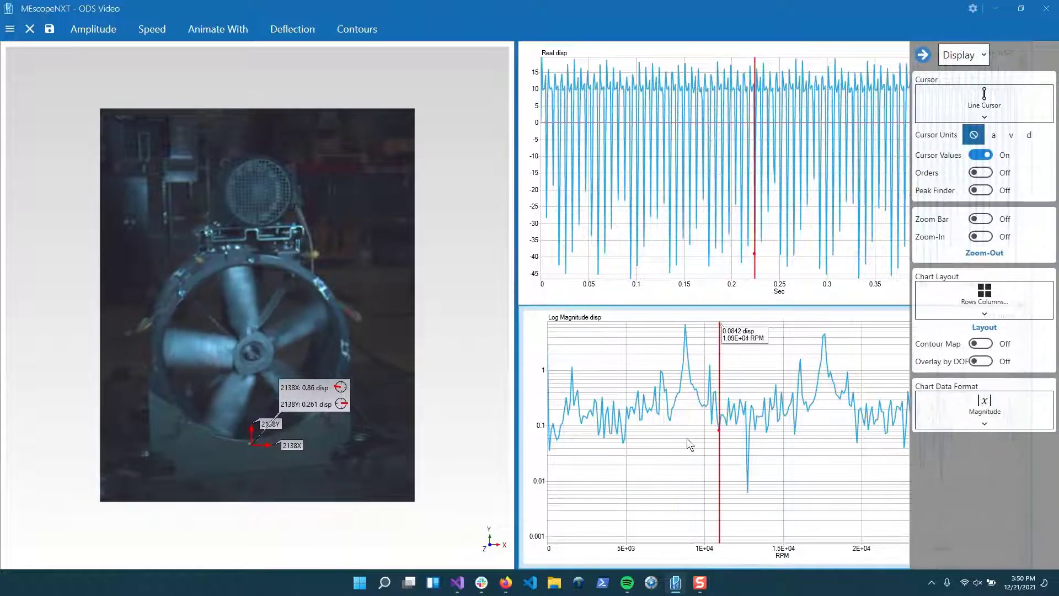
Step: Place the DFT line cursor on the 8.76E+03 RPM peak and bracket it with a Band Cursor from 8.4E+03 to 9.12E+03 RPM
click(684, 382)
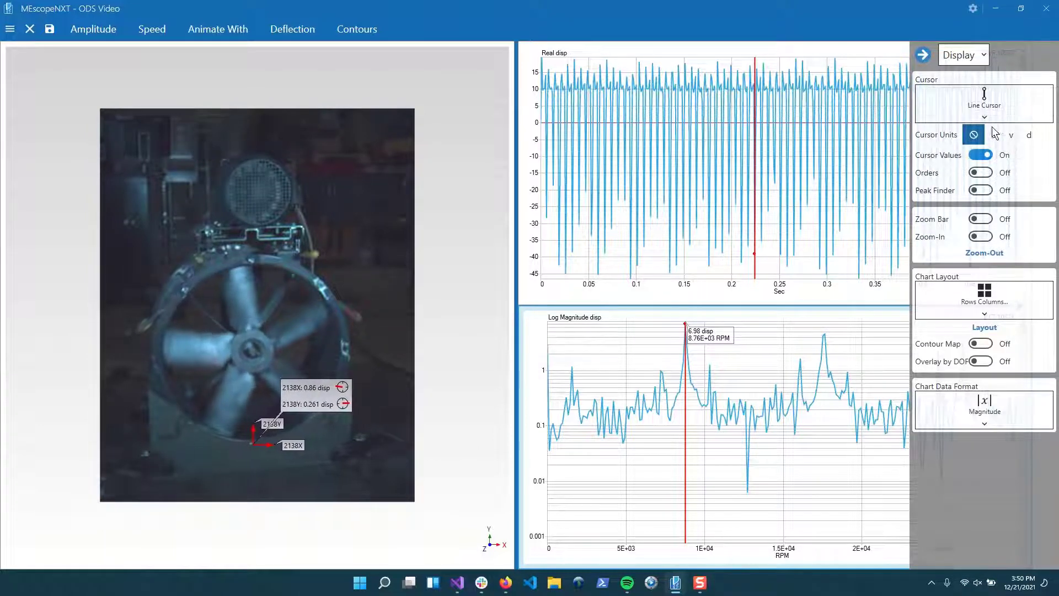
click(1016, 100)
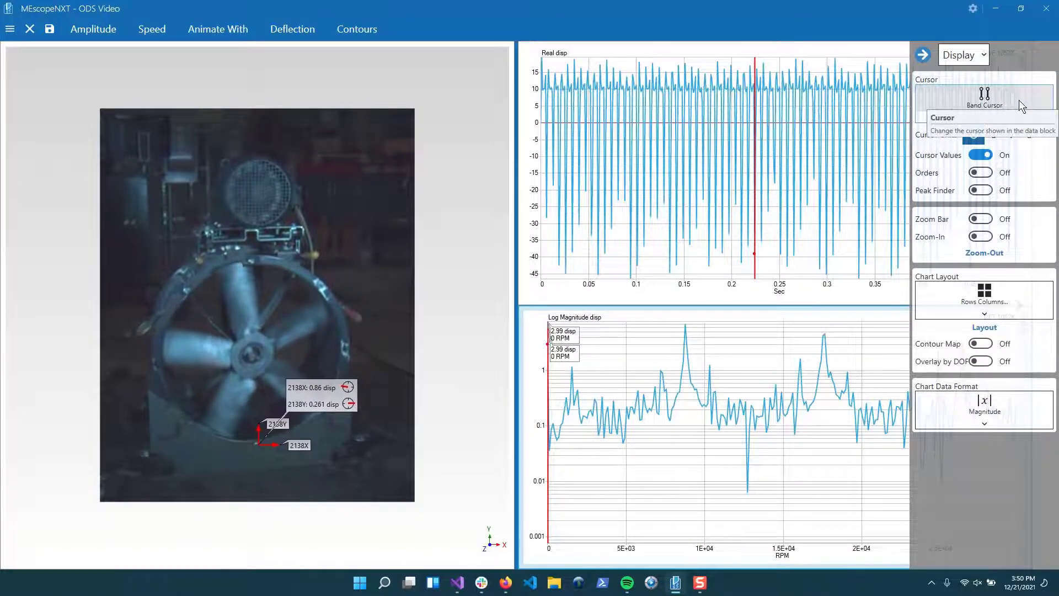
drag(555, 419, 686, 448)
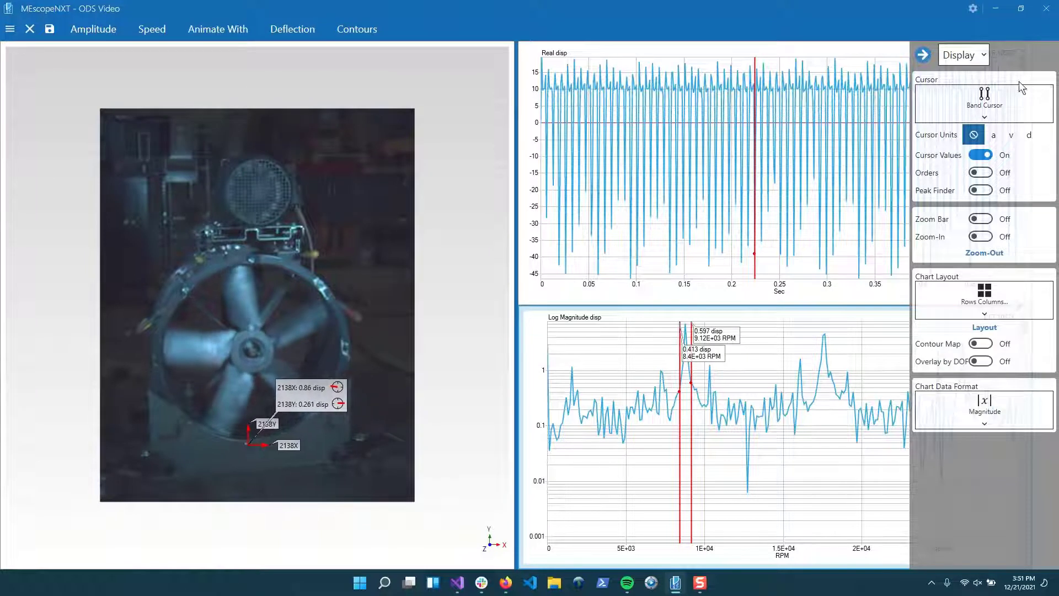
Step: Try the Peak Cursor on the band around the 8.76E+03 RPM peak and return the DFT chart to the Line Cursor
click(991, 96)
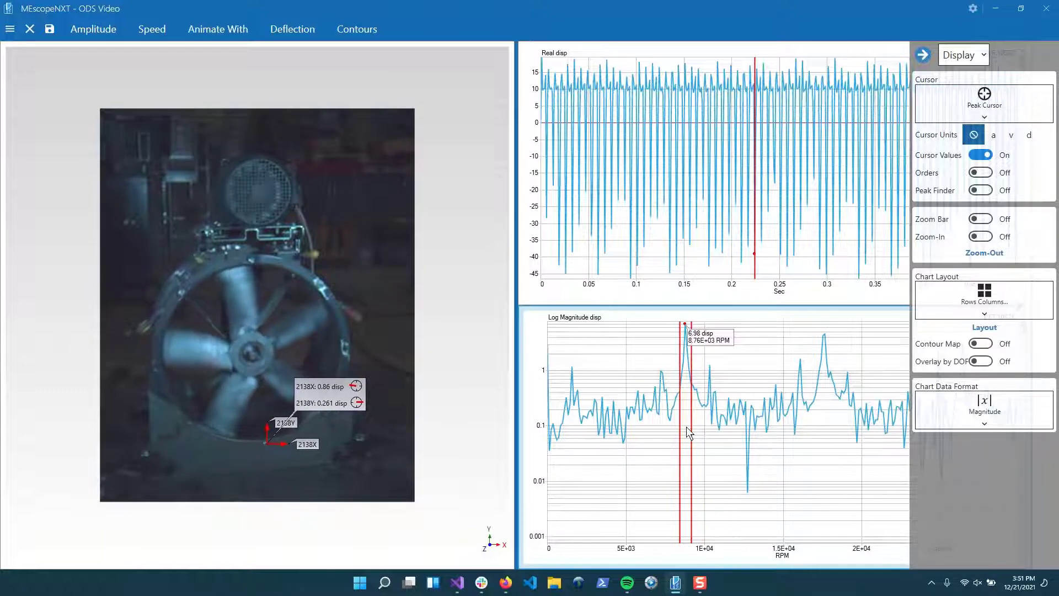
mouse_move(686, 426)
mouse_down()
mouse_move(708, 426)
mouse_move(686, 429)
mouse_up()
click(1005, 104)
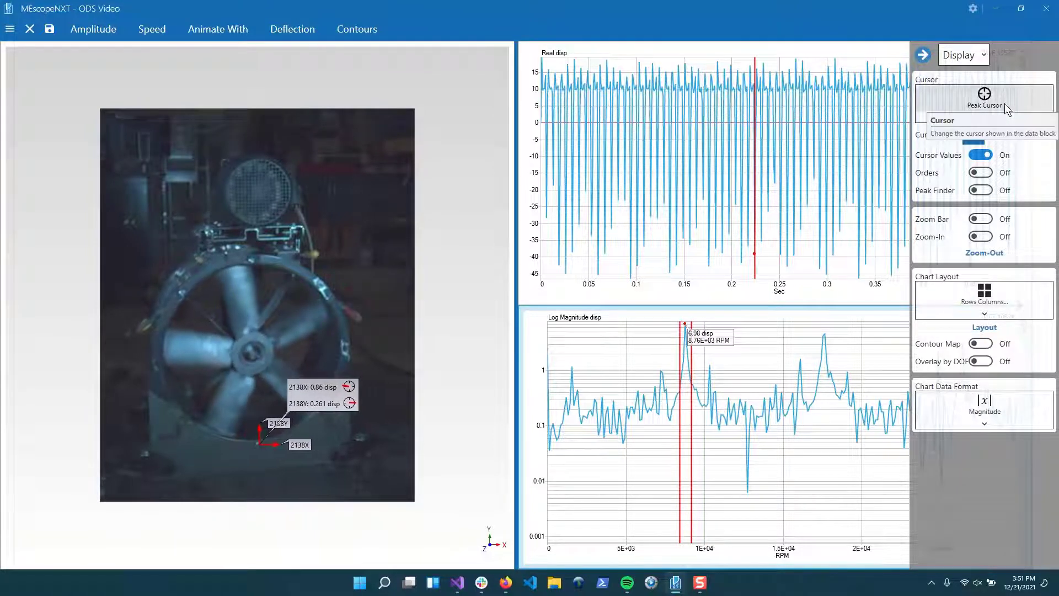
click(1005, 104)
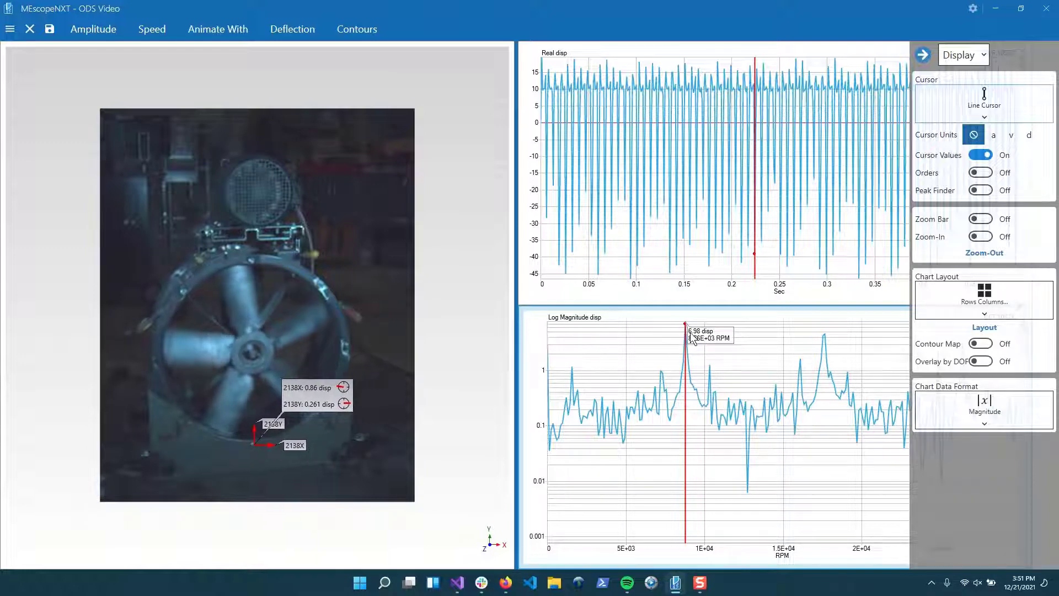
Step: Try the a and d cursor units on the DFT peak and restore the no-conversion setting
click(989, 138)
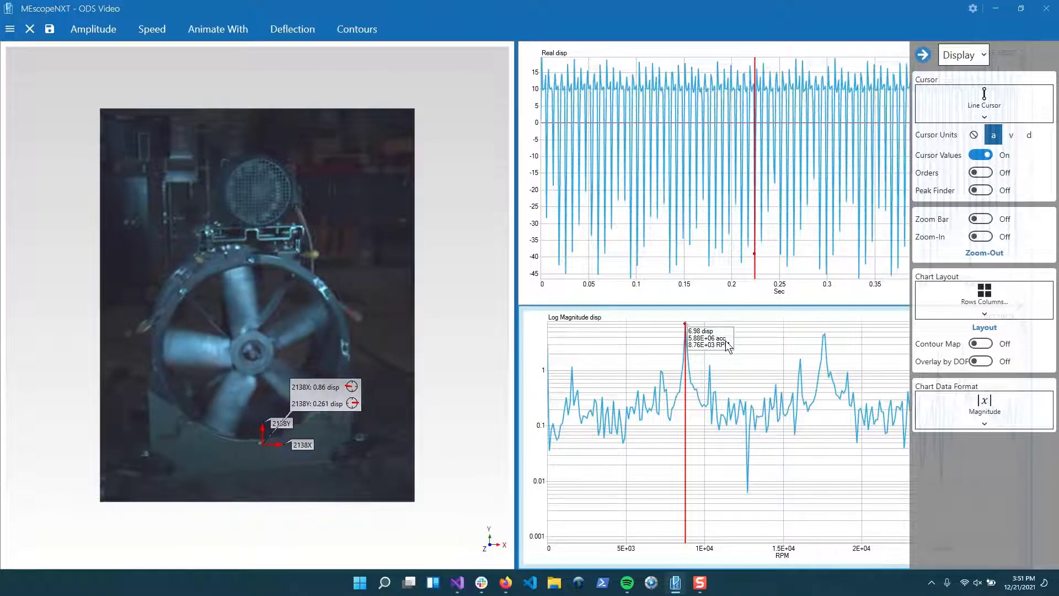
click(1027, 137)
click(999, 136)
click(1029, 136)
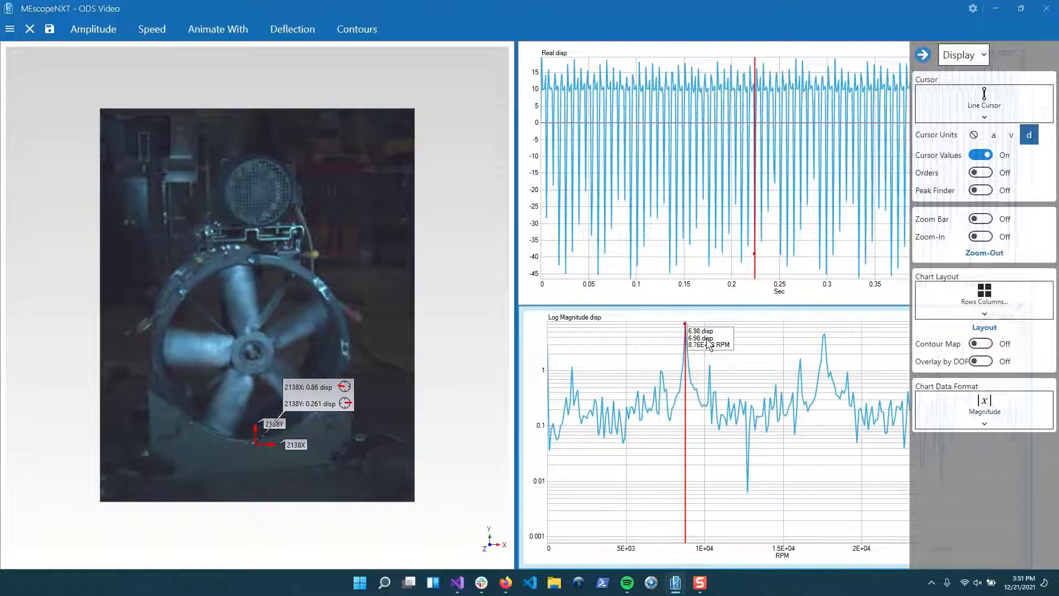
click(975, 135)
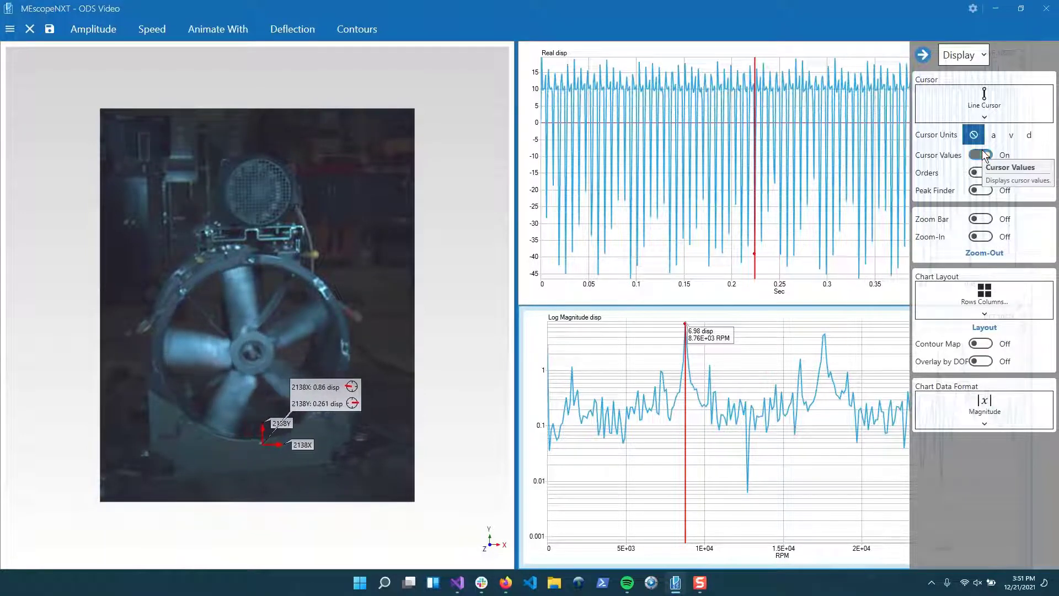
Step: Turn off the cursor values on the DFT chart
click(981, 155)
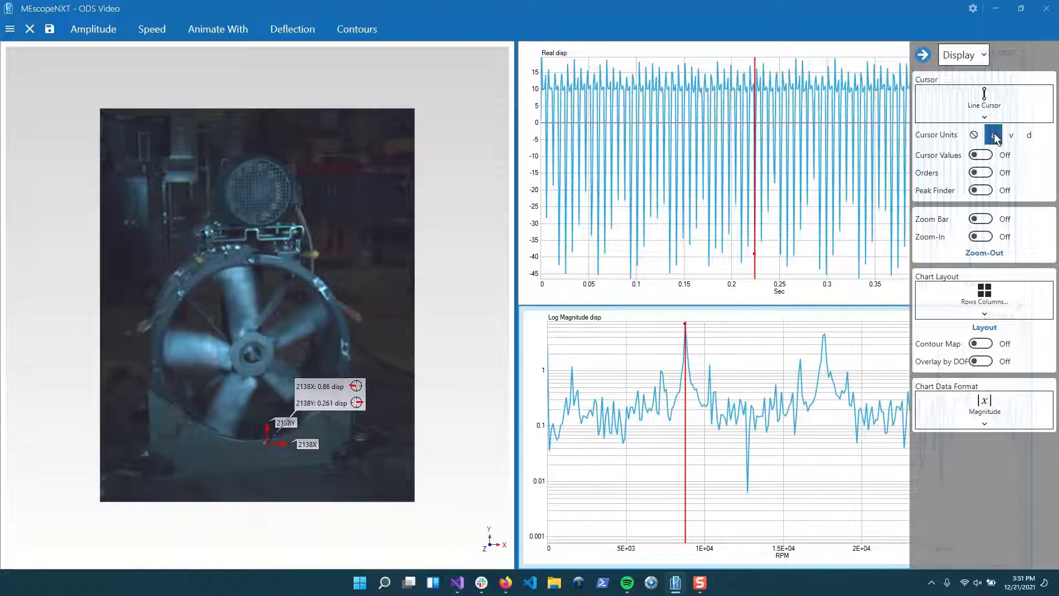
click(983, 155)
click(982, 155)
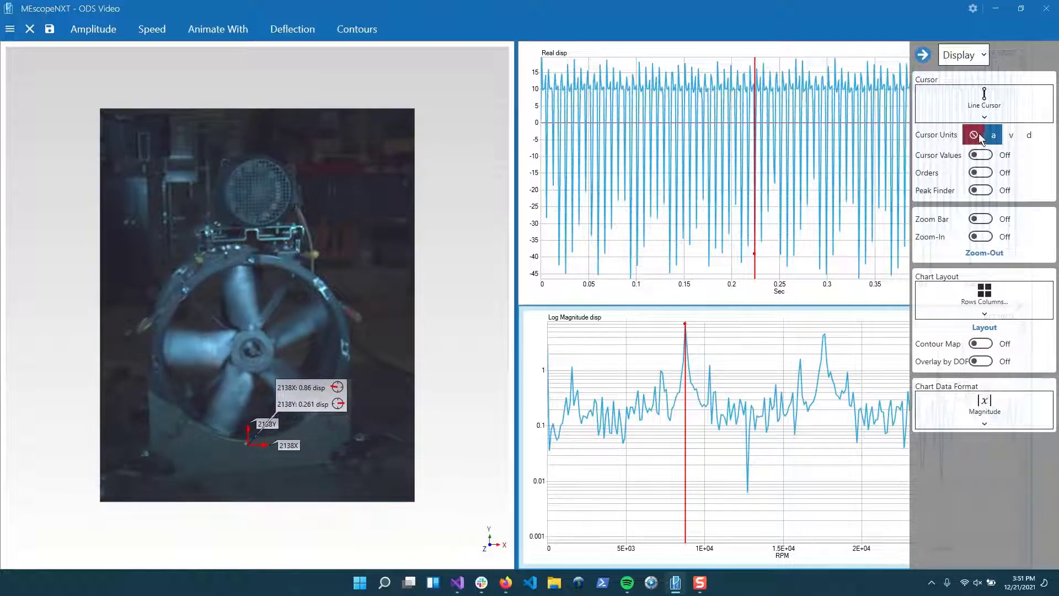
Step: Turn on Orders and move the line cursor to 1.8E+03 RPM and back to the 8.76E+03 RPM peak
click(986, 174)
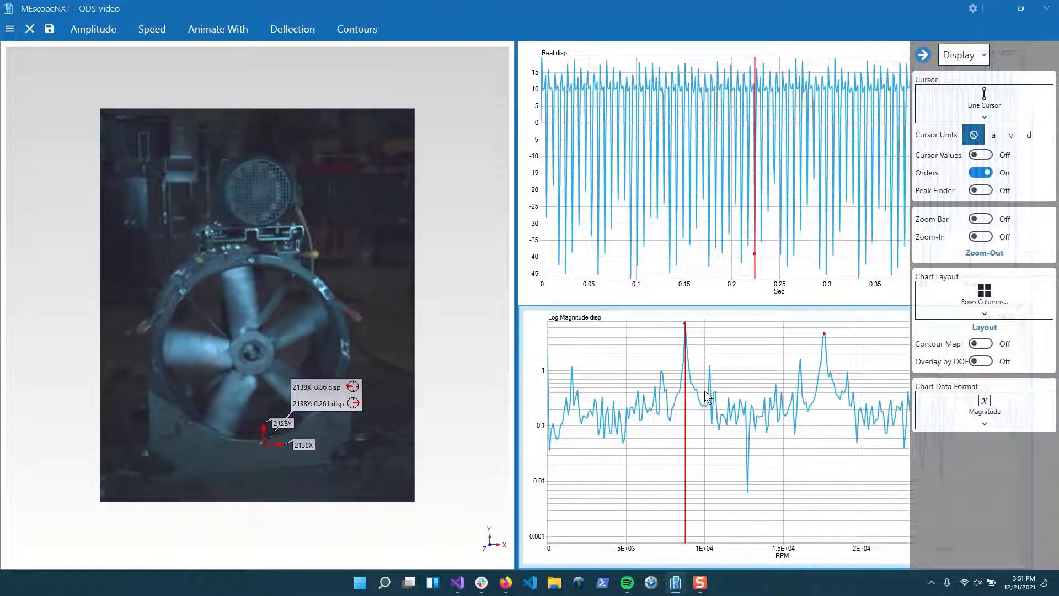
drag(707, 397, 576, 411)
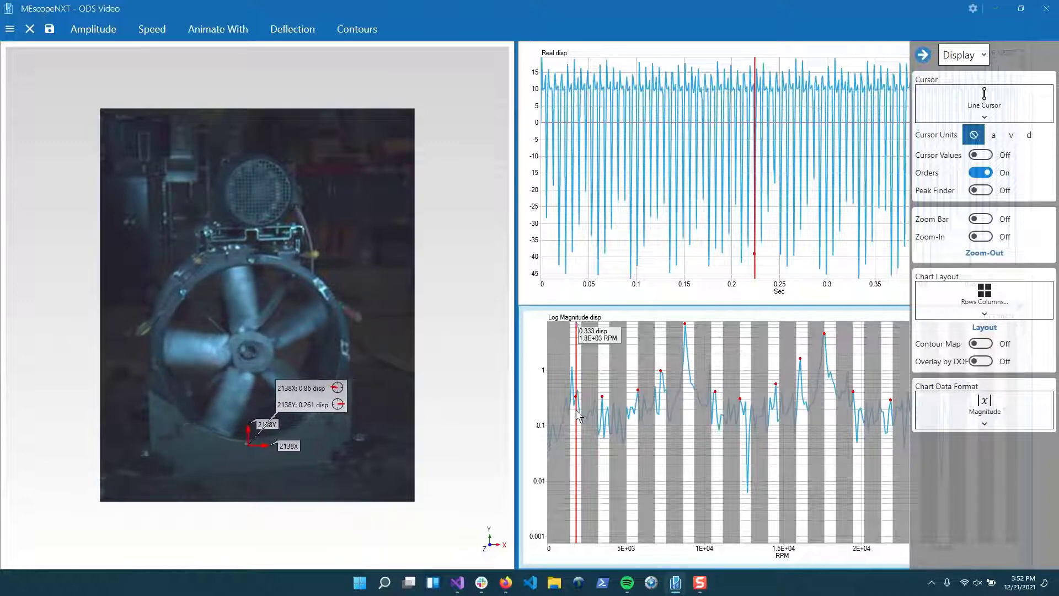
drag(576, 409, 685, 412)
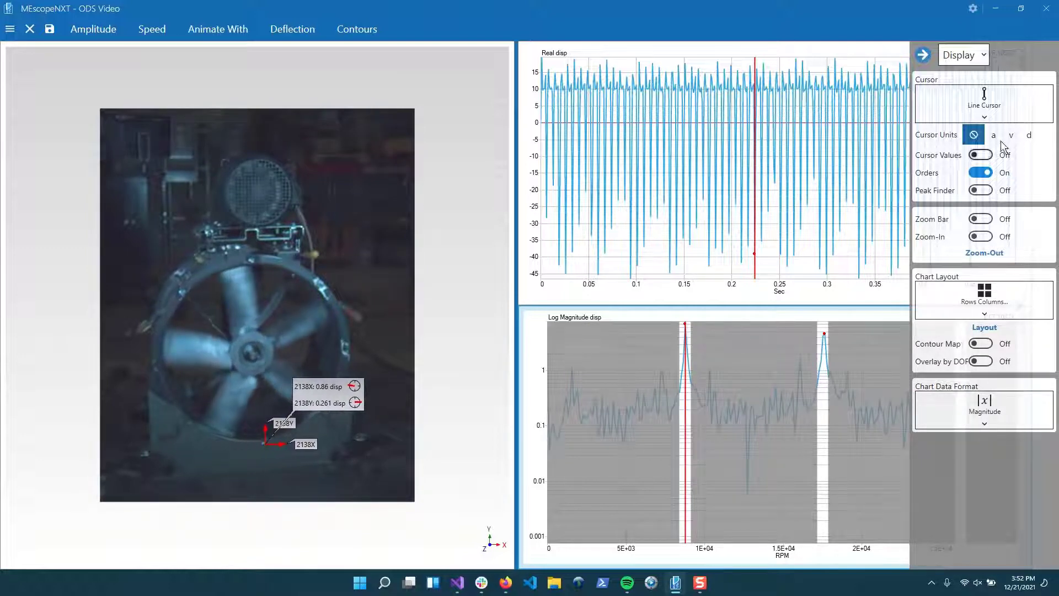
Step: Switch to the Band Cursor with Orders on and shift the band edges around the first large DFT peak
click(1035, 100)
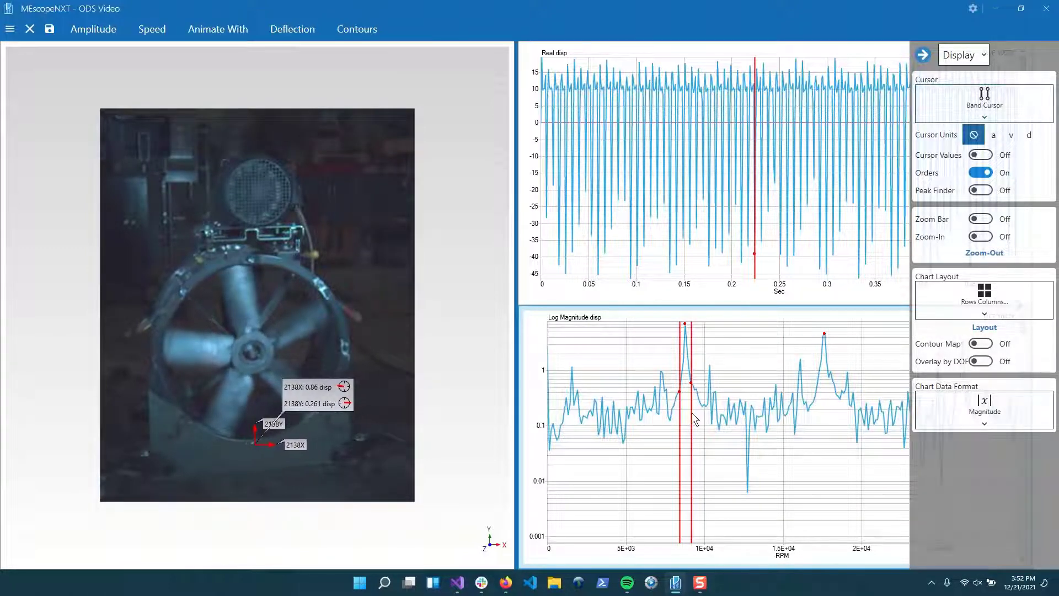
drag(692, 413, 686, 418)
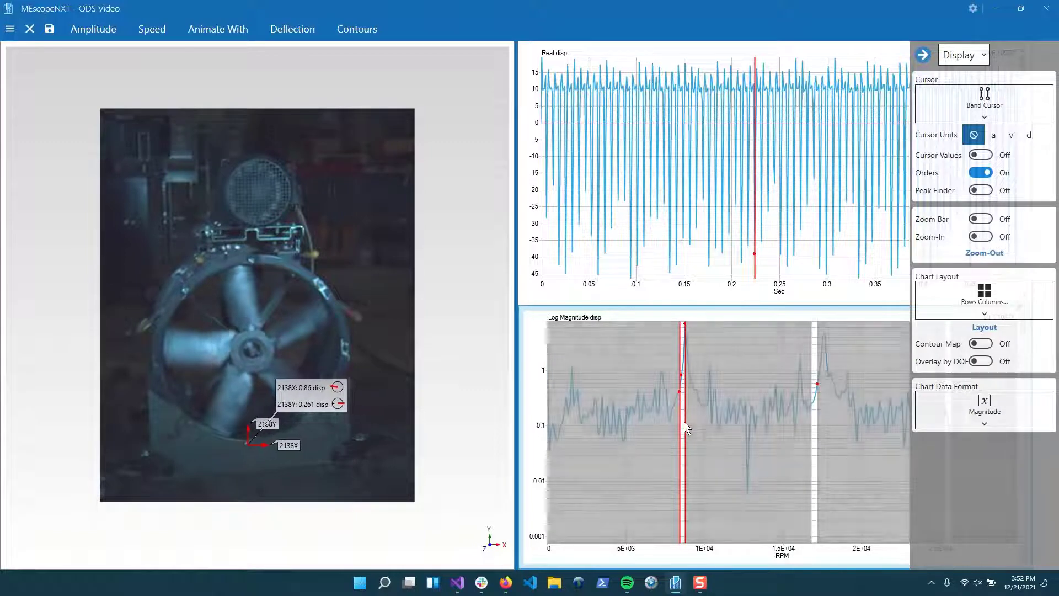
drag(684, 422, 690, 422)
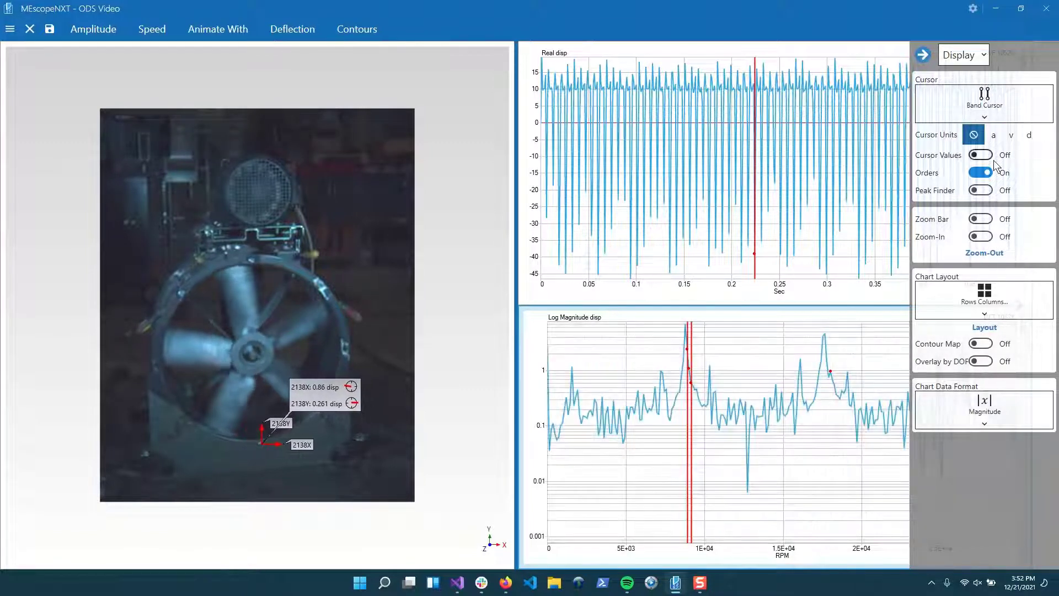
Step: Compare the Line Cursor on the 8.76E+03 RPM peak with a Band Cursor spanning 8.52E+03 to 9.12E+03 RPM
click(985, 117)
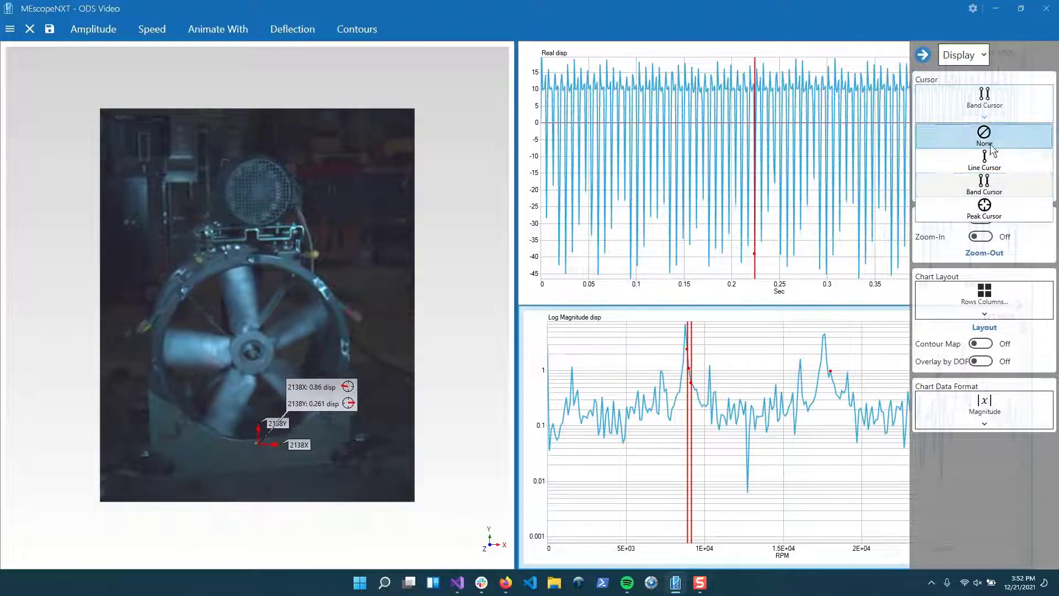
click(985, 194)
click(669, 422)
drag(668, 422, 687, 428)
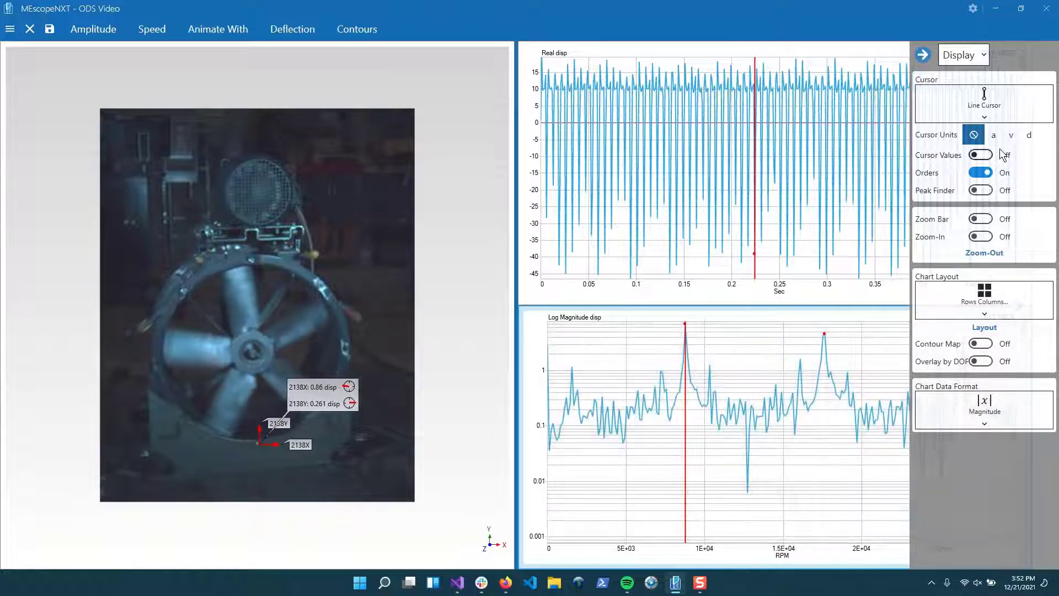
click(988, 104)
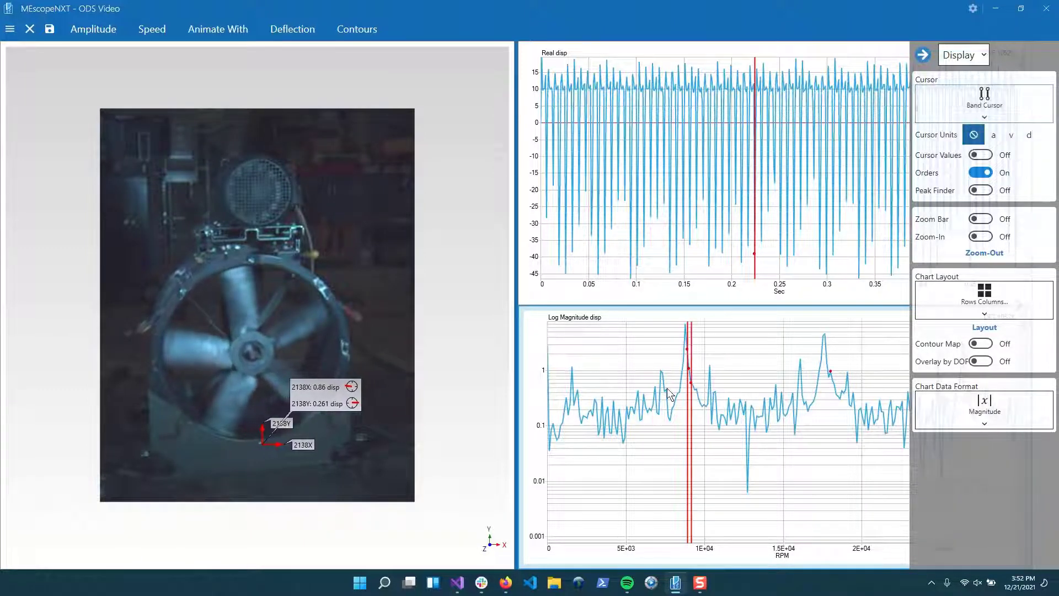
click(684, 405)
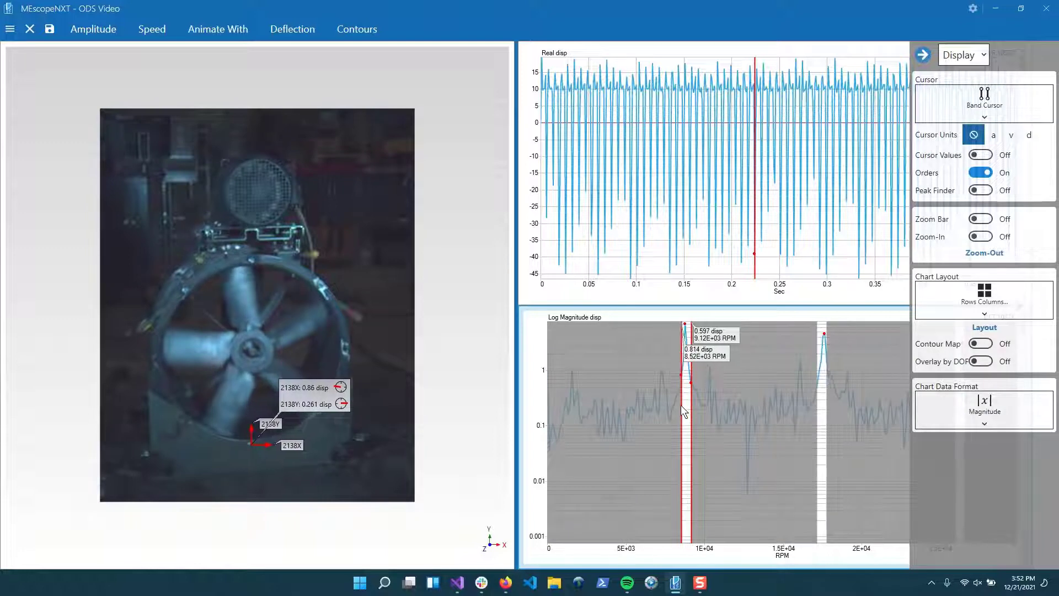
Step: Restore the Line Cursor on the DFT chart and turn off Orders
click(998, 117)
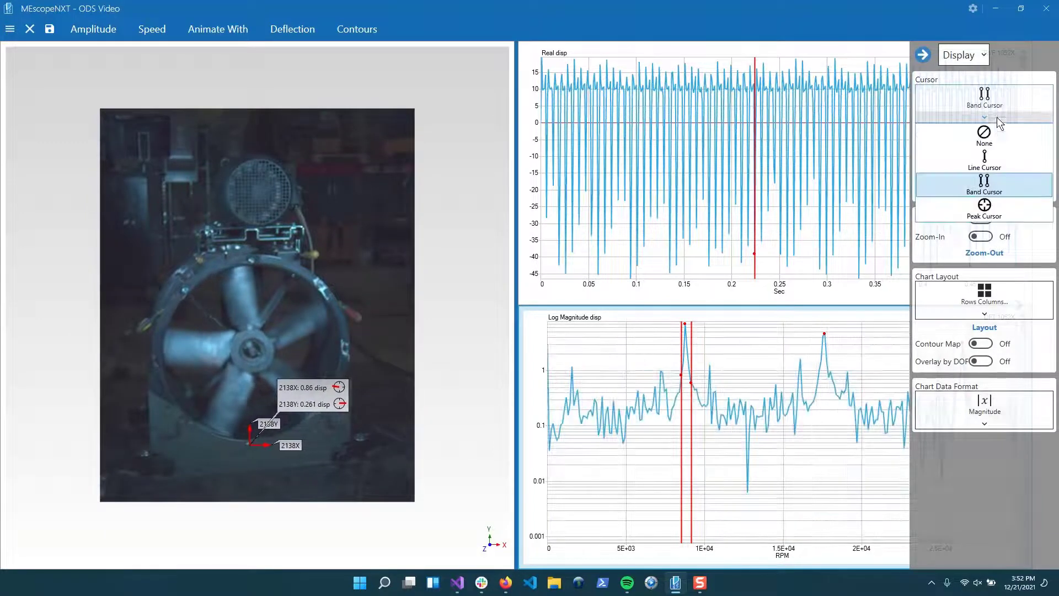
click(997, 158)
click(987, 174)
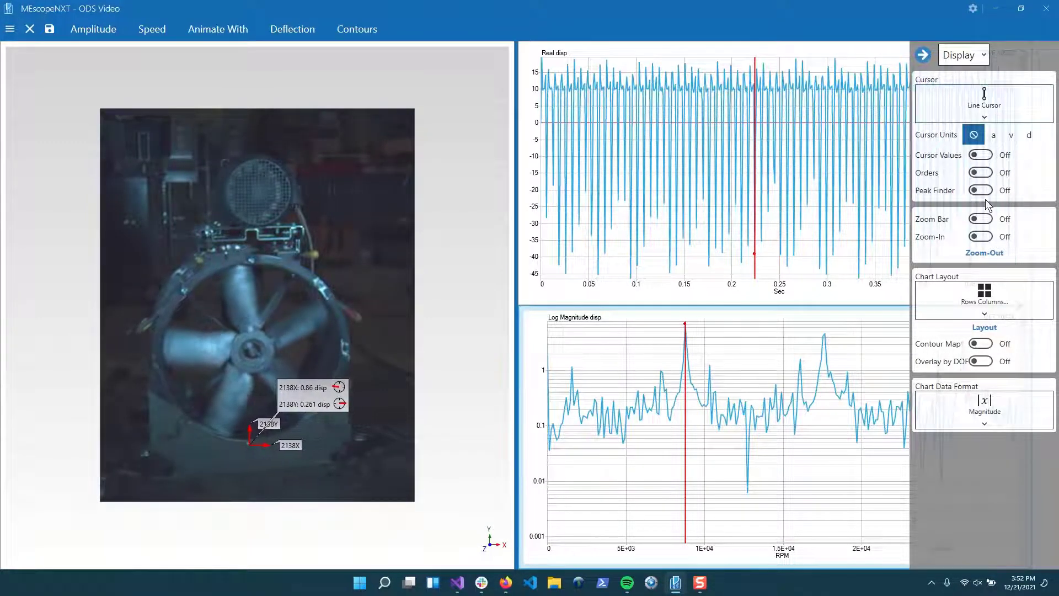
Step: Try the Peak Finder by moving the cursor to the smaller neighbouring peak and back to the highest one, and turn it off
click(984, 191)
drag(731, 384, 663, 437)
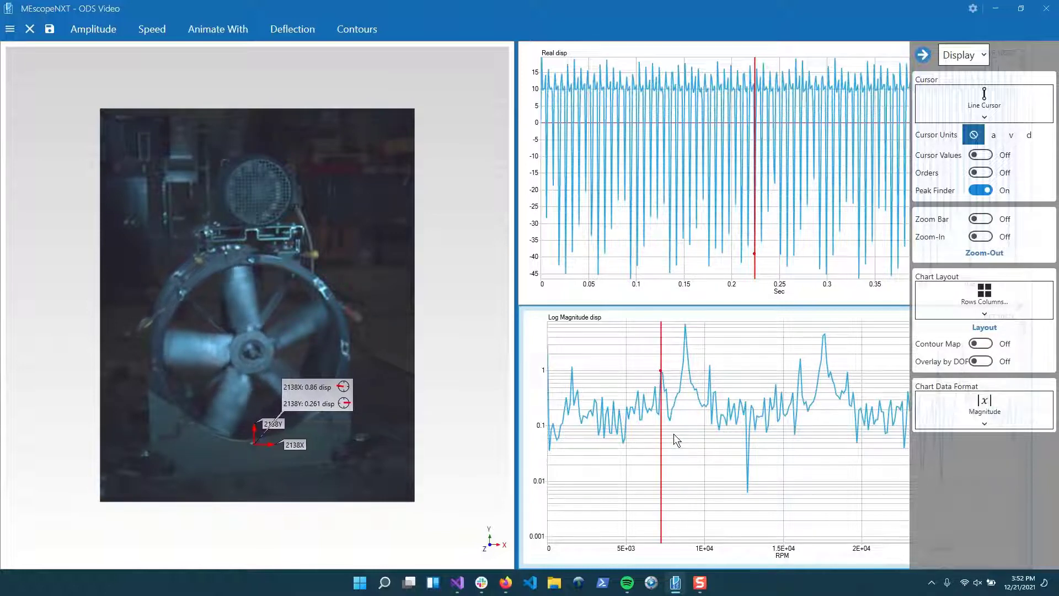
mouse_move(674, 434)
mouse_down()
mouse_move(822, 424)
mouse_move(689, 421)
mouse_up()
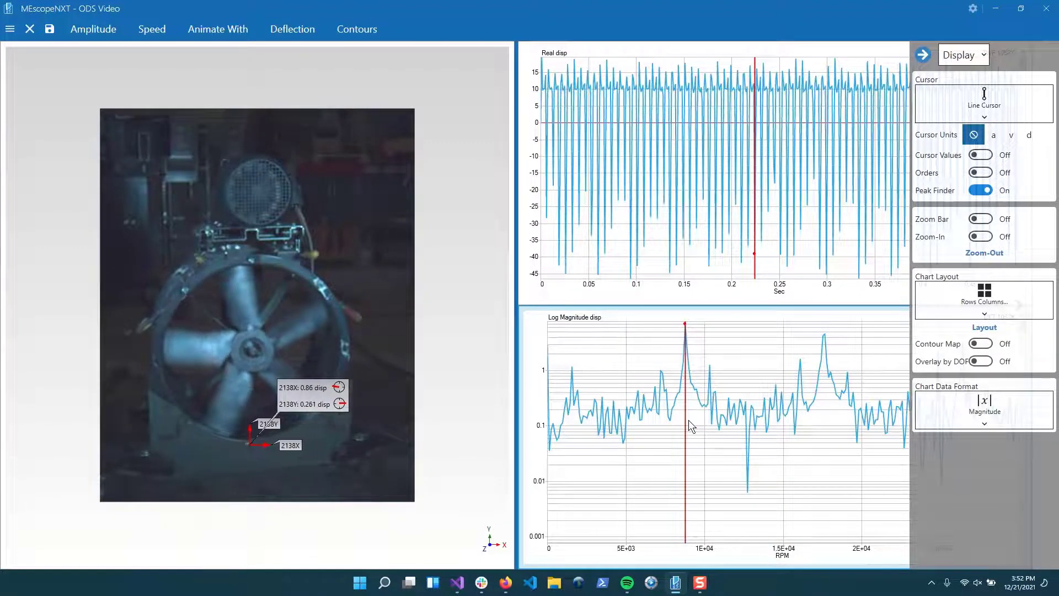
click(988, 191)
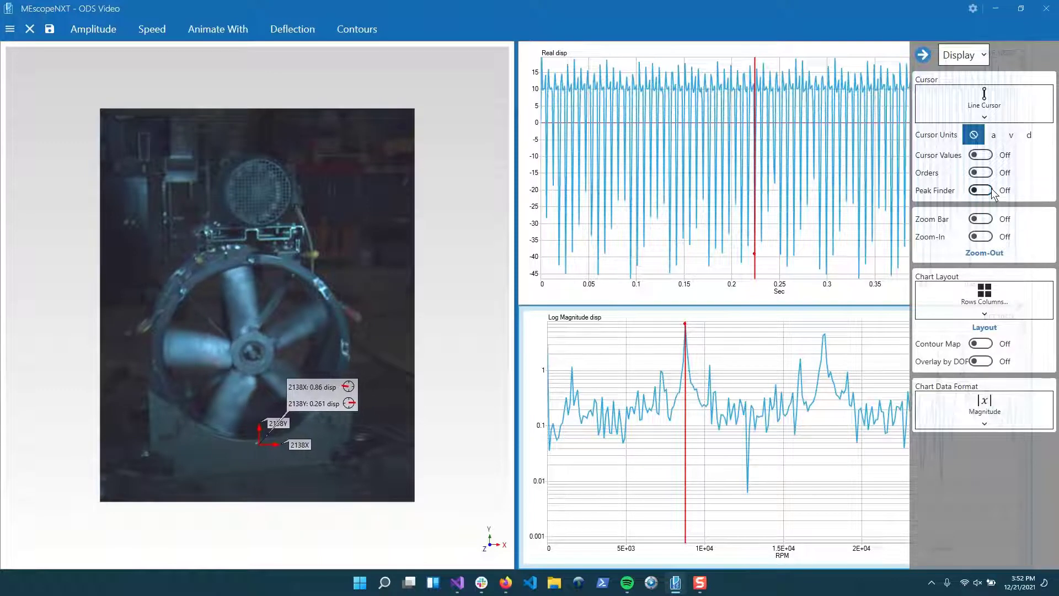
Step: Show the Zoom Bar under the DFT chart, narrow its frequency range and restore the full range
click(985, 219)
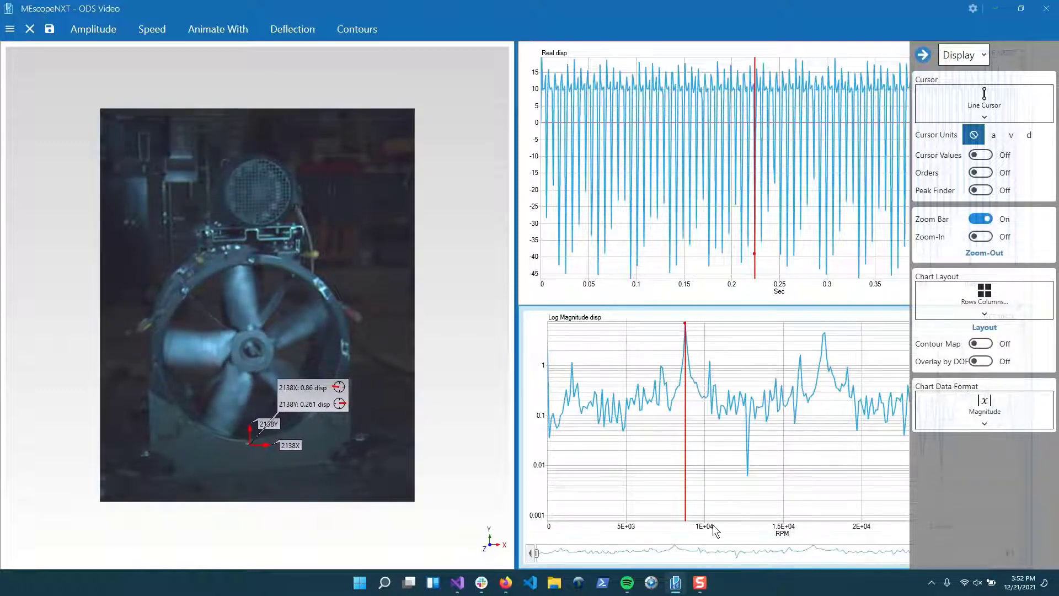
drag(548, 556, 700, 550)
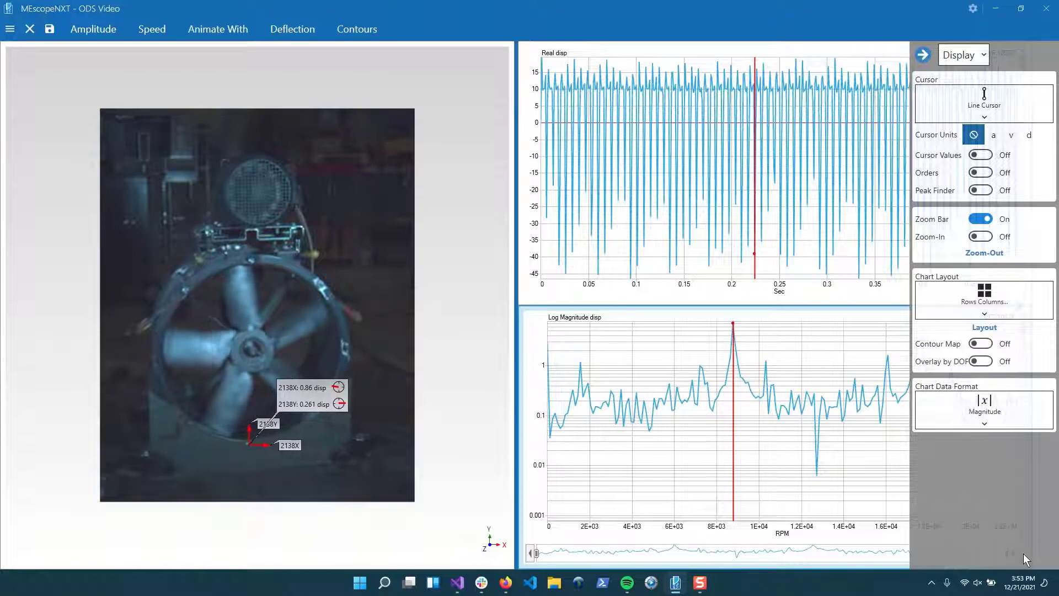
drag(1024, 555, 1038, 555)
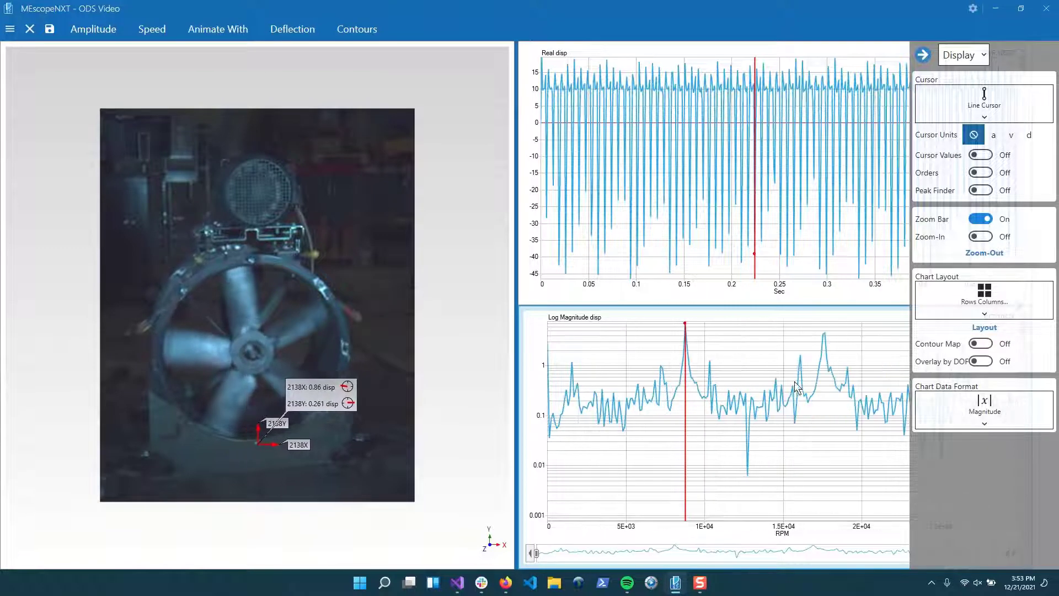
Step: Zoom in on the DFT peak near 1.75E+04 RPM, zoom back out and turn off the Zoom Bar
click(981, 237)
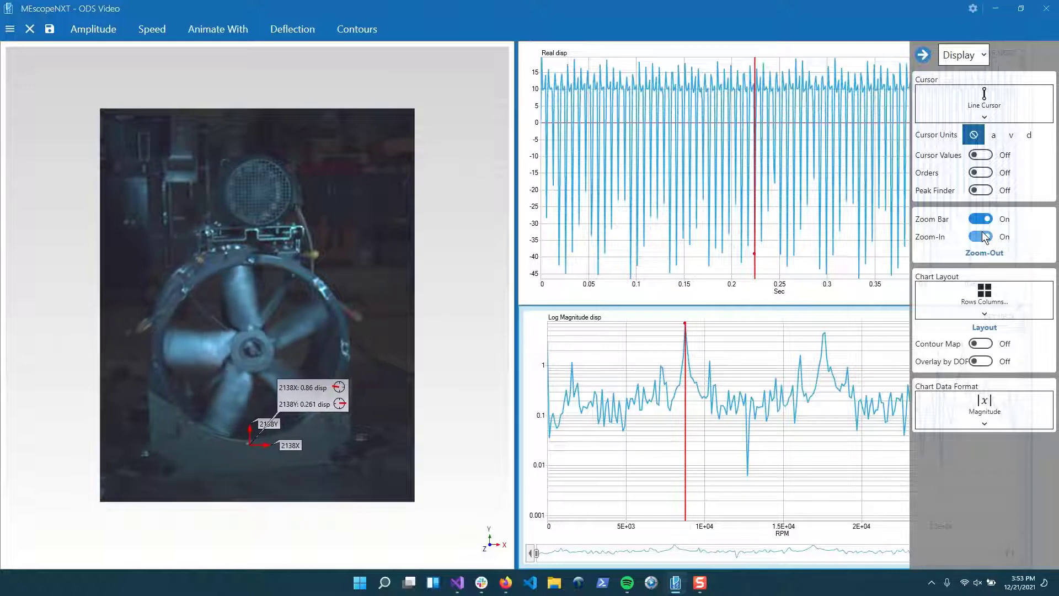
drag(834, 411, 795, 423)
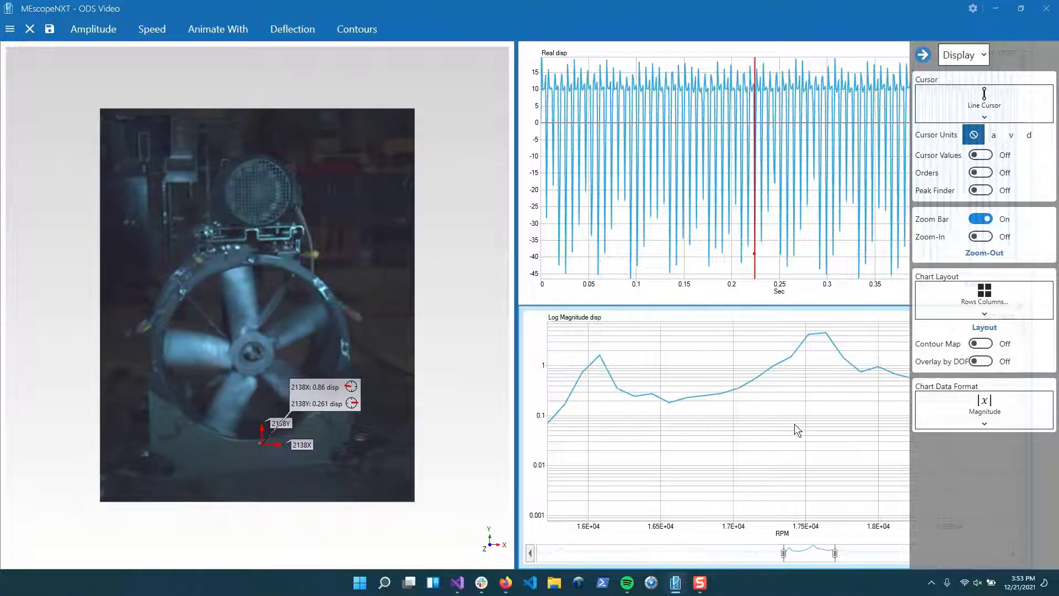
click(981, 253)
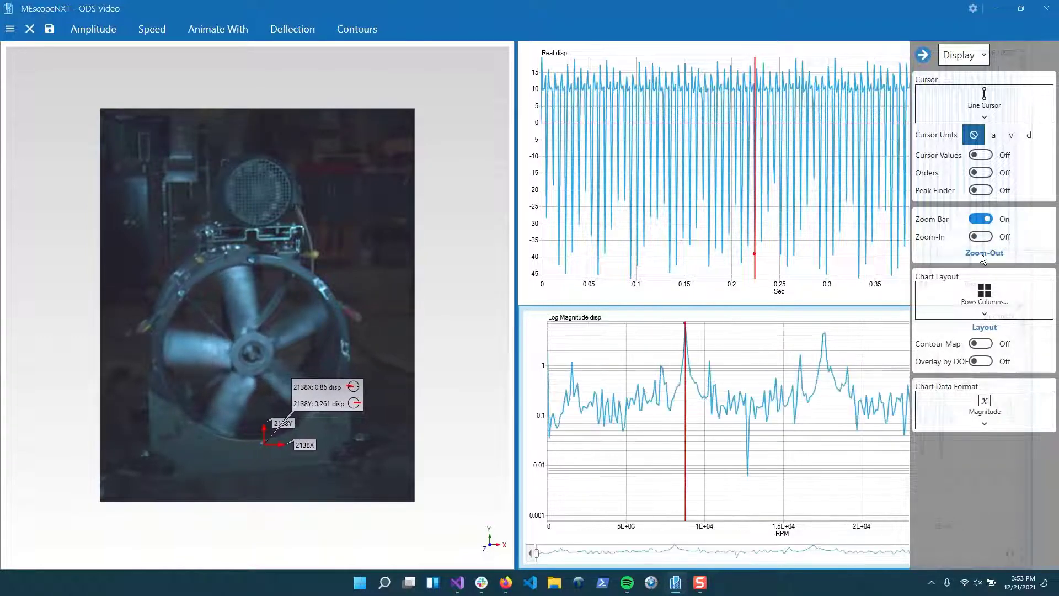
click(980, 219)
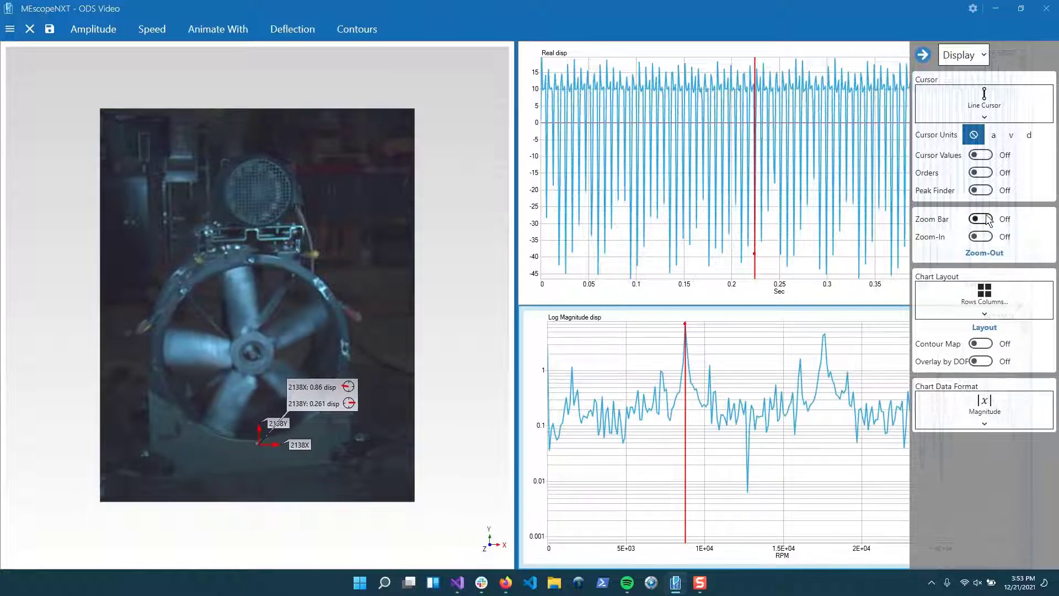
Step: Arrange the DFT traces in a 3x3 Rows Columns layout, view them, and restore the 1x1 layout
click(976, 302)
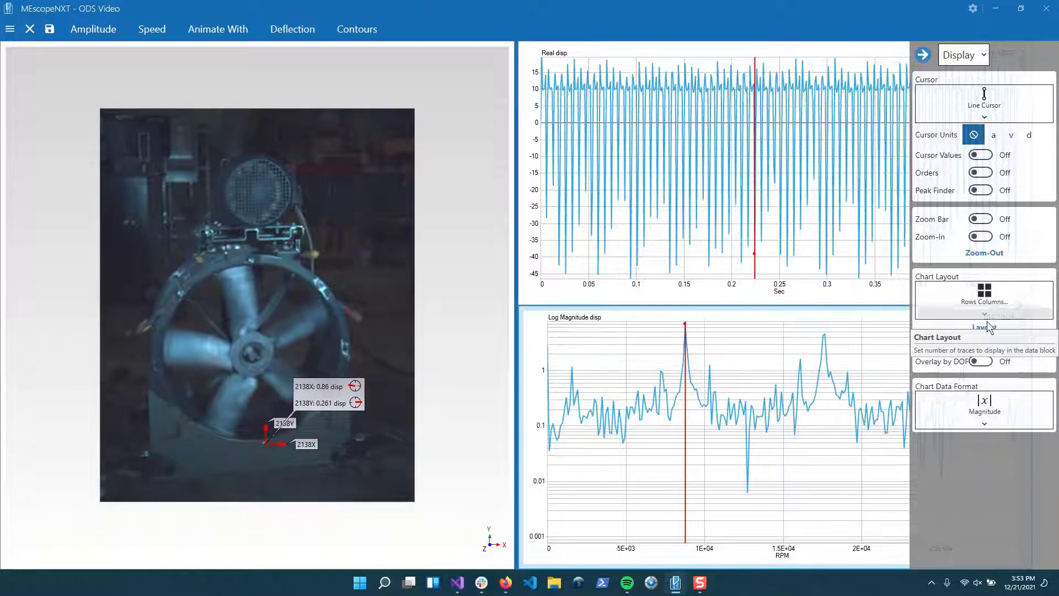
click(986, 324)
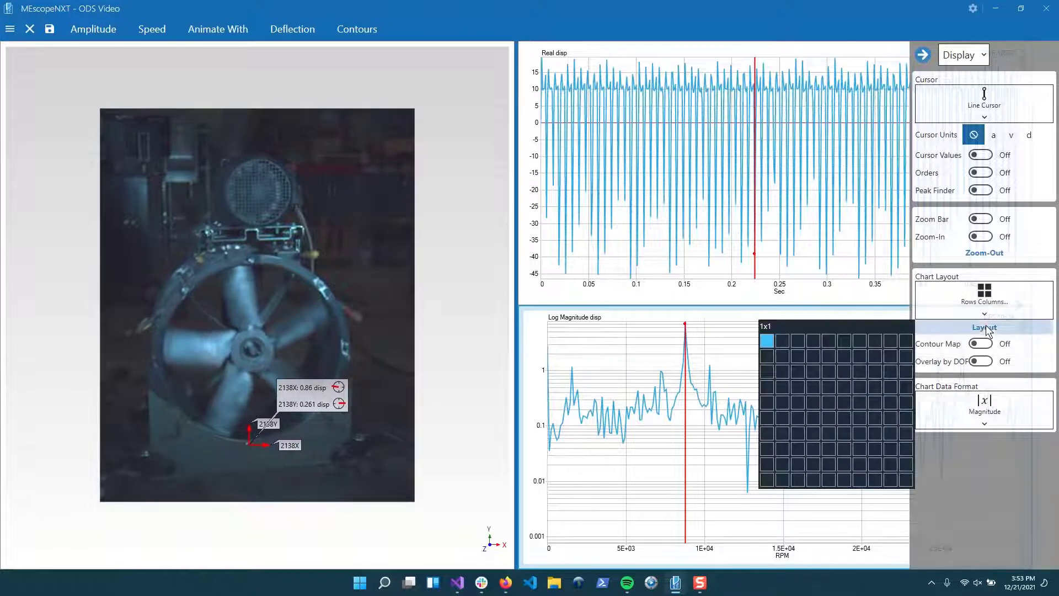
click(792, 367)
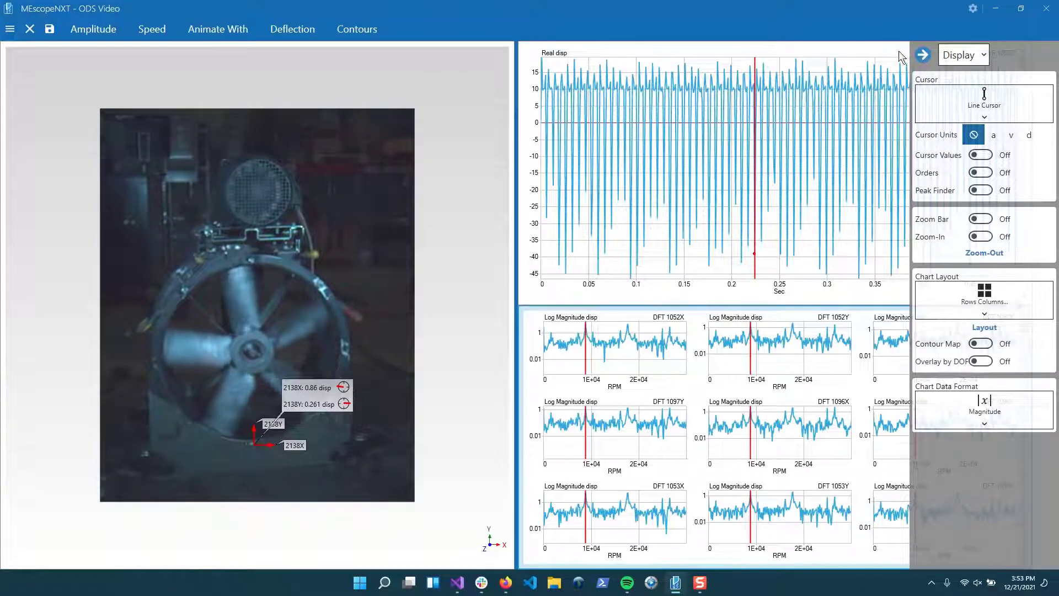
drag(1023, 330, 1009, 304)
click(1044, 57)
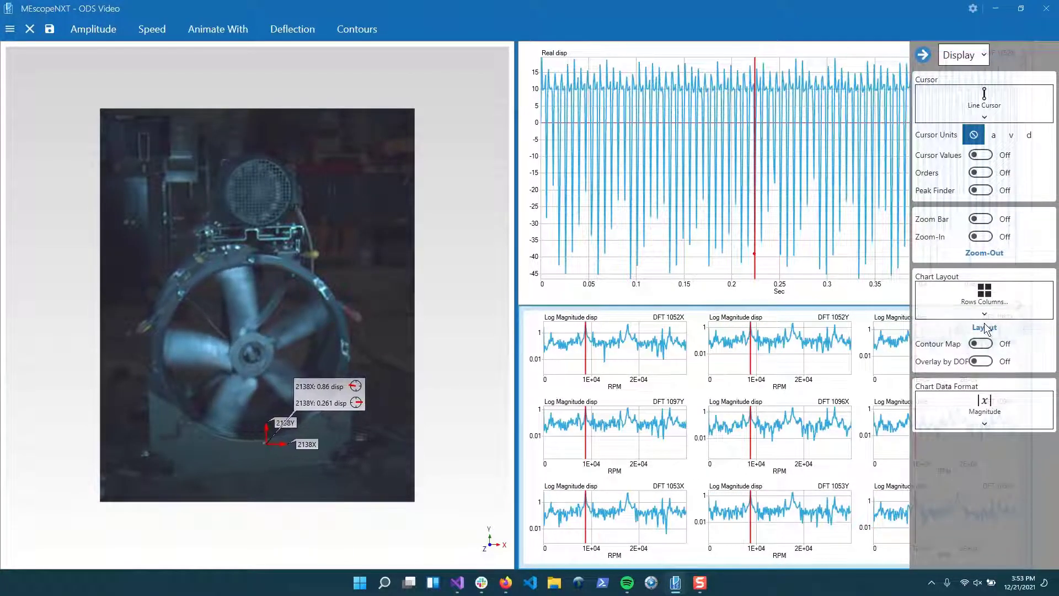
click(986, 328)
click(783, 340)
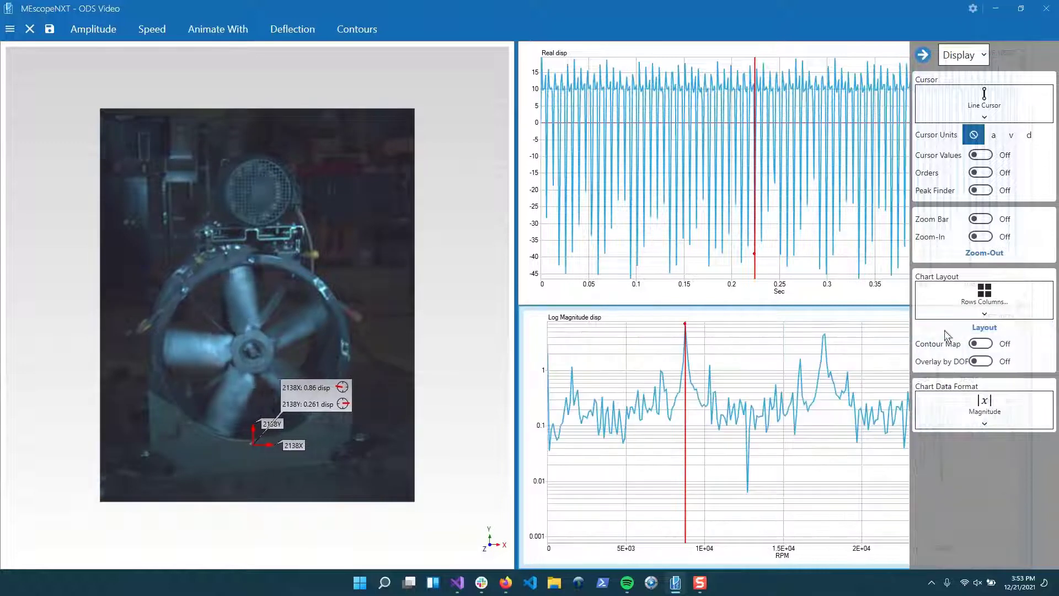
Step: Change the DFT chart to the Strip Chart layout with six stacked traces and look through them
click(994, 316)
click(985, 356)
click(985, 327)
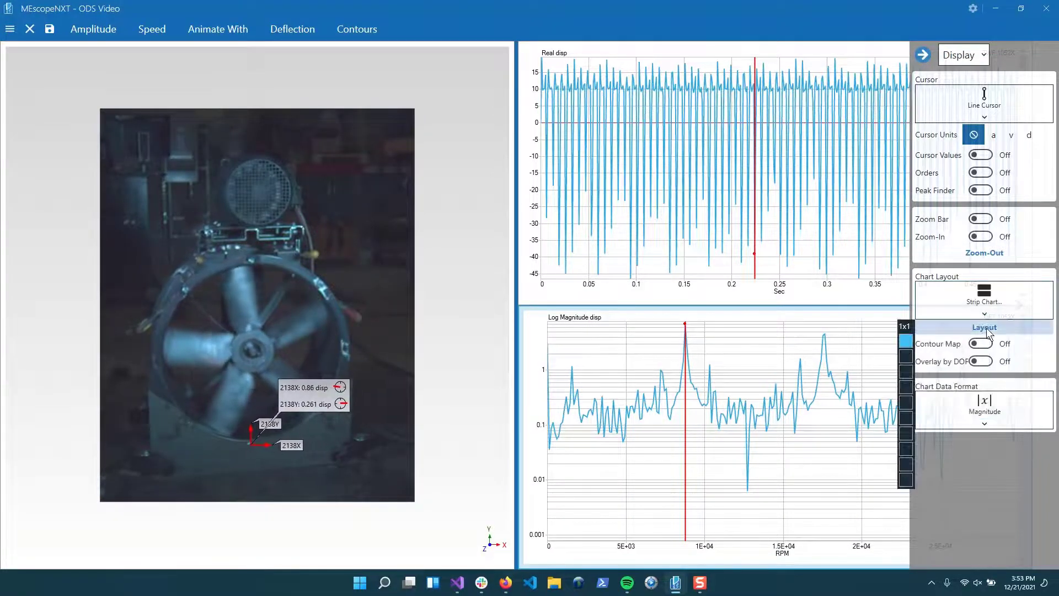
click(905, 419)
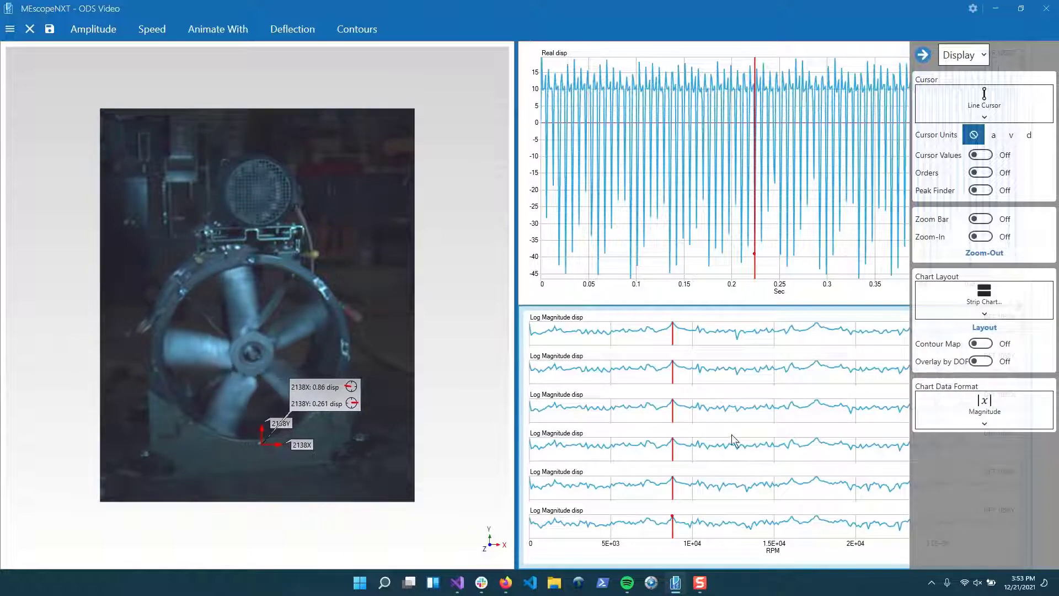
scroll(739, 435, up, 3)
scroll(750, 435, down, 3)
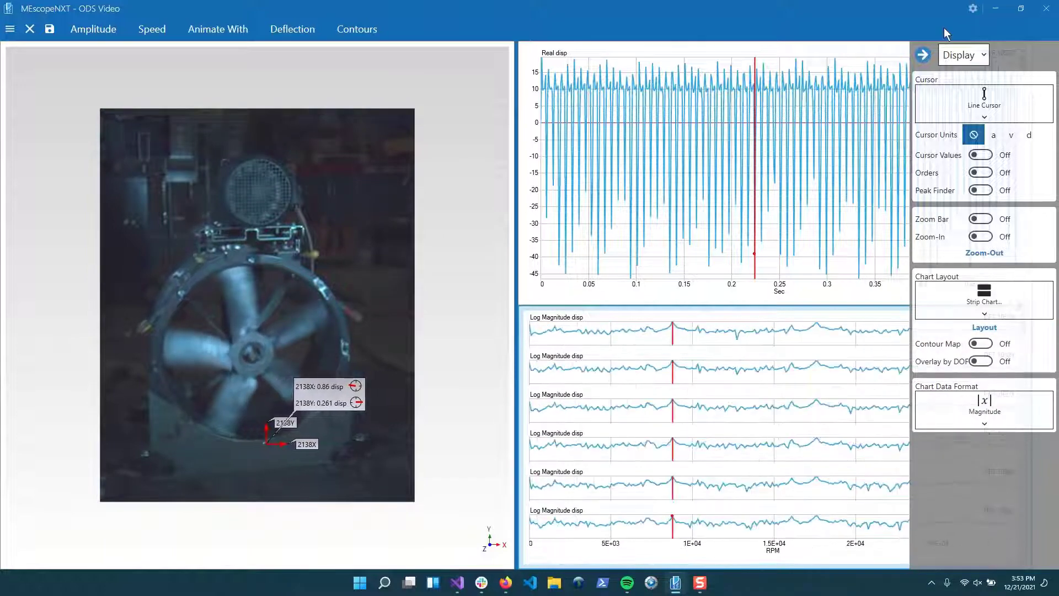
click(922, 54)
mouse_move(1024, 325)
mouse_down()
mouse_move(1039, 417)
mouse_move(1037, 325)
mouse_up()
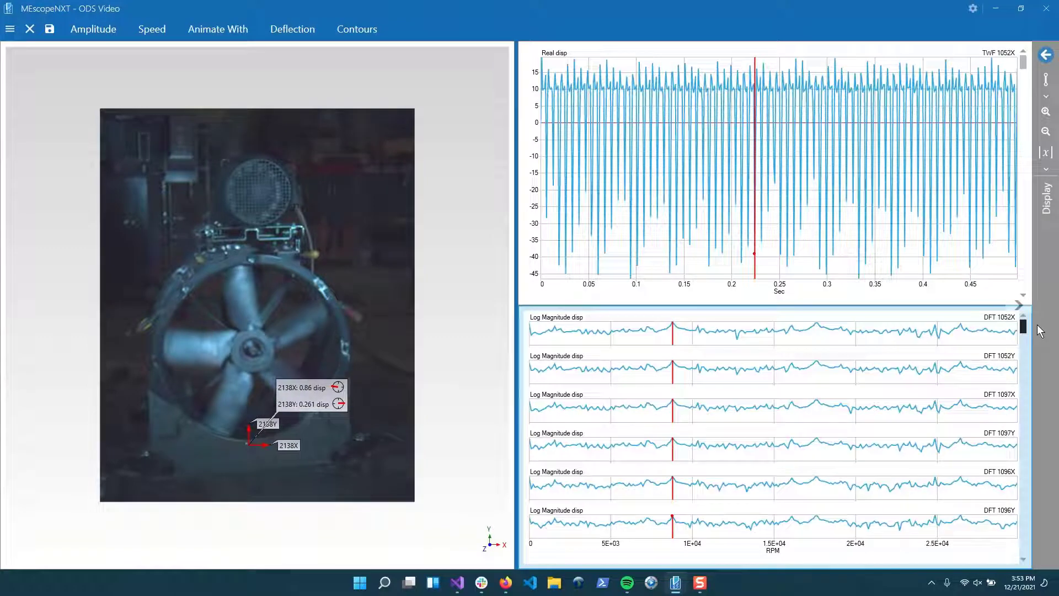
click(1045, 55)
Step: Switch the DFT chart to the Overlaid layout and turn off Show All after comparing it with all traces
click(978, 301)
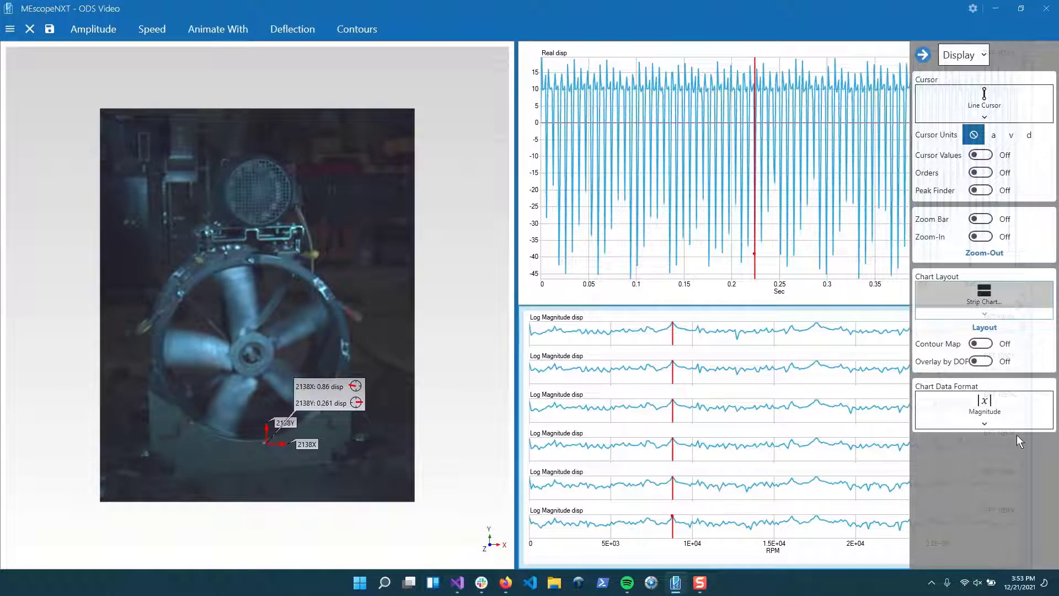
click(1017, 434)
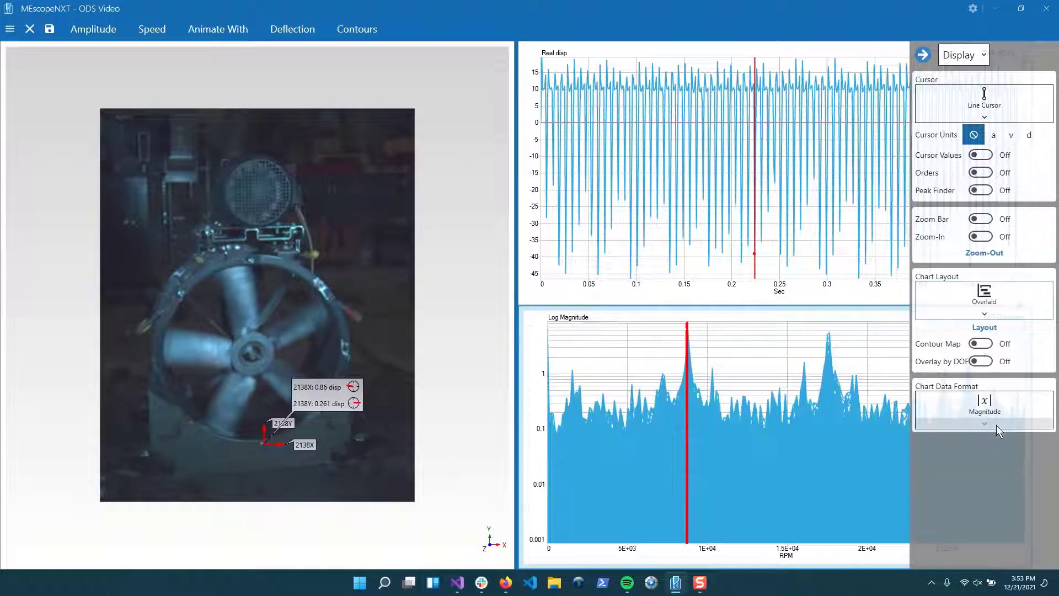
click(996, 331)
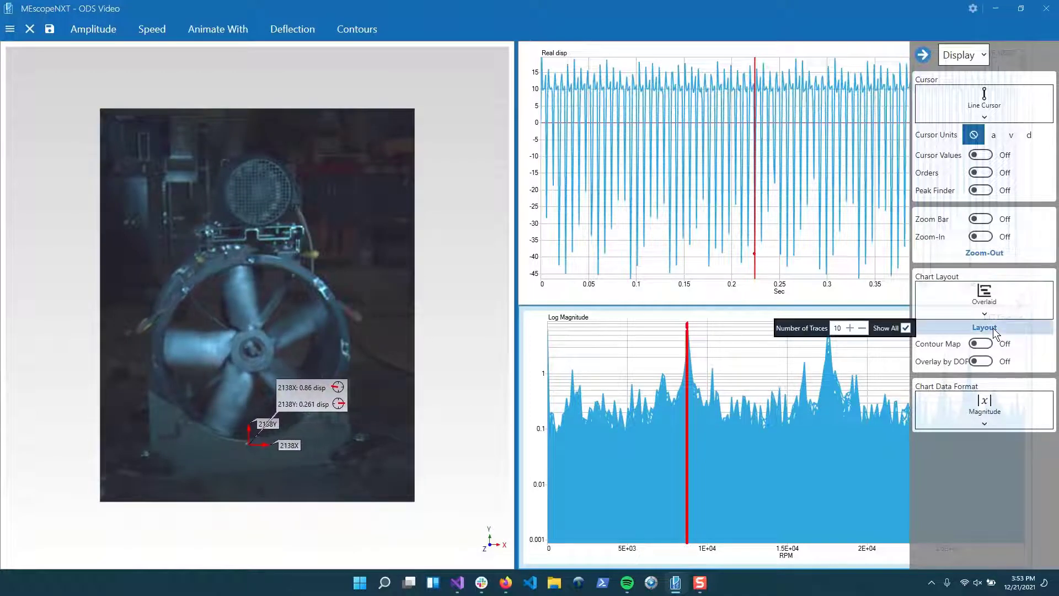
click(906, 327)
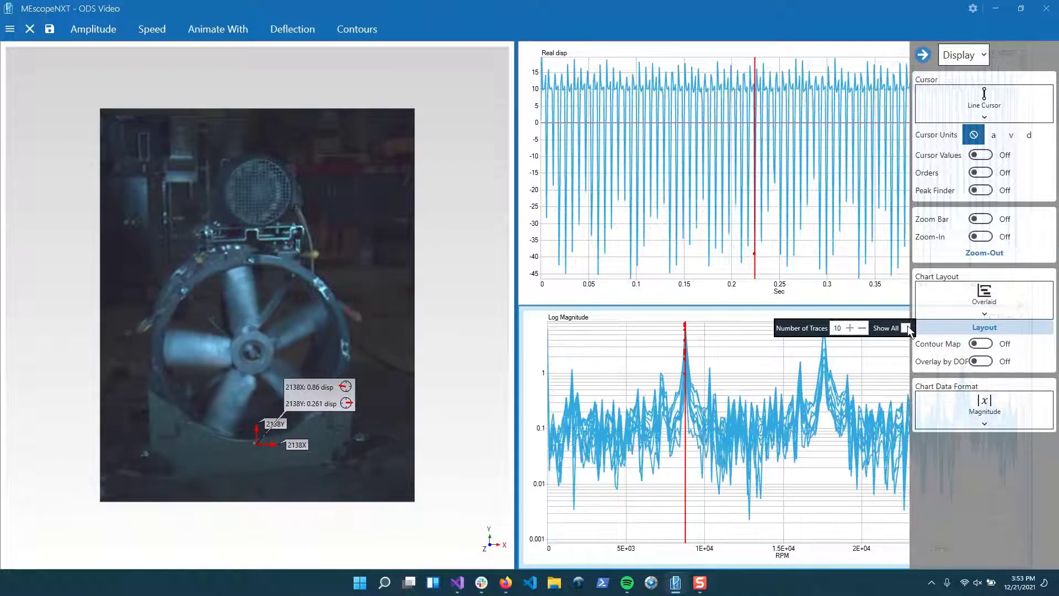
click(906, 328)
click(906, 327)
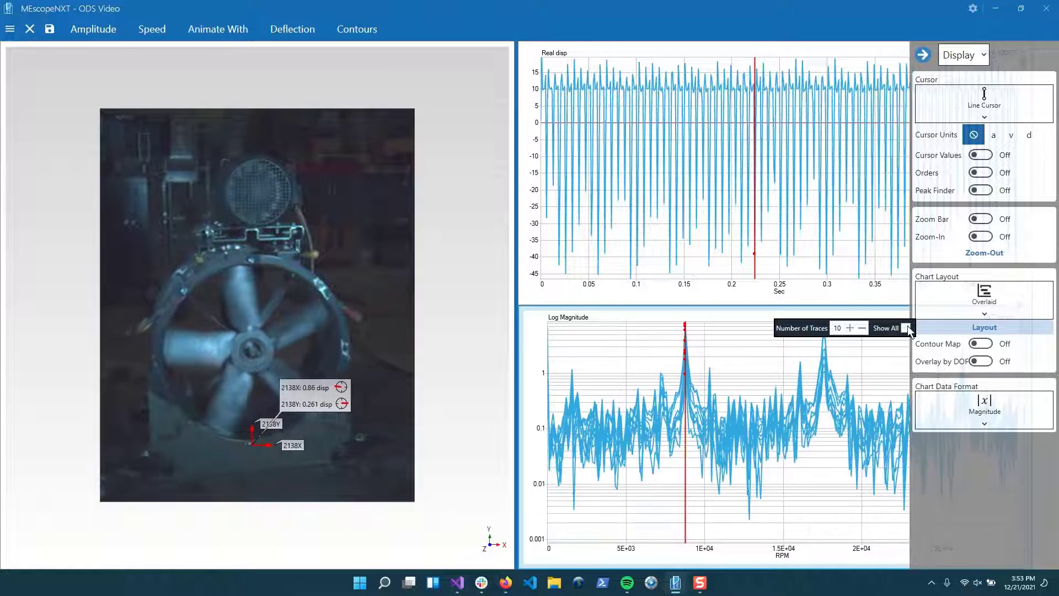
Step: Raise the number of overlaid DFT traces to 20 and view the full-width chart
click(850, 328)
click(850, 328)
click(850, 327)
click(850, 328)
click(850, 327)
click(850, 327)
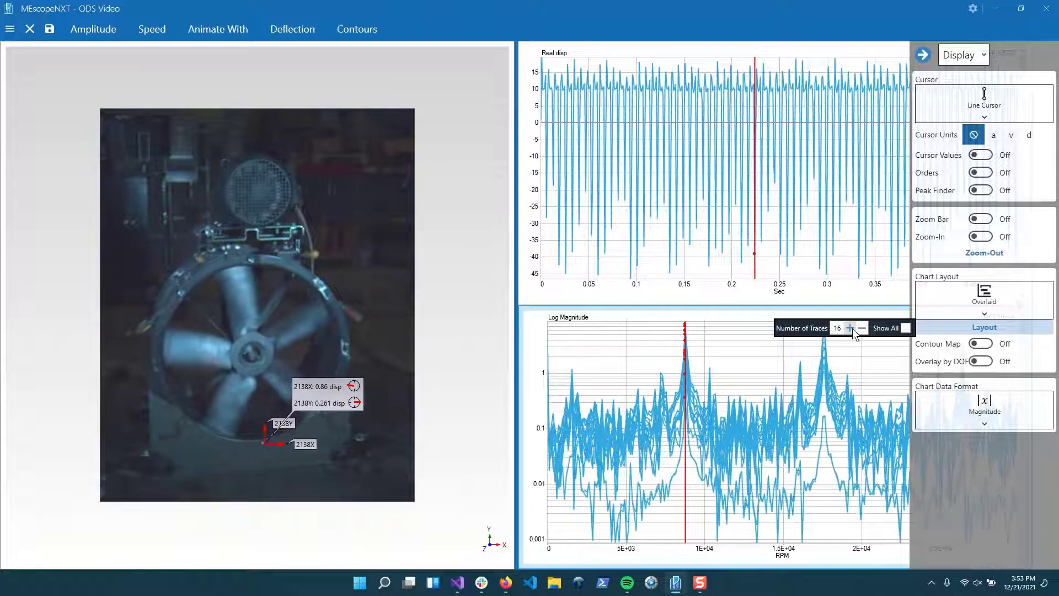
click(850, 328)
click(850, 327)
click(850, 328)
click(850, 327)
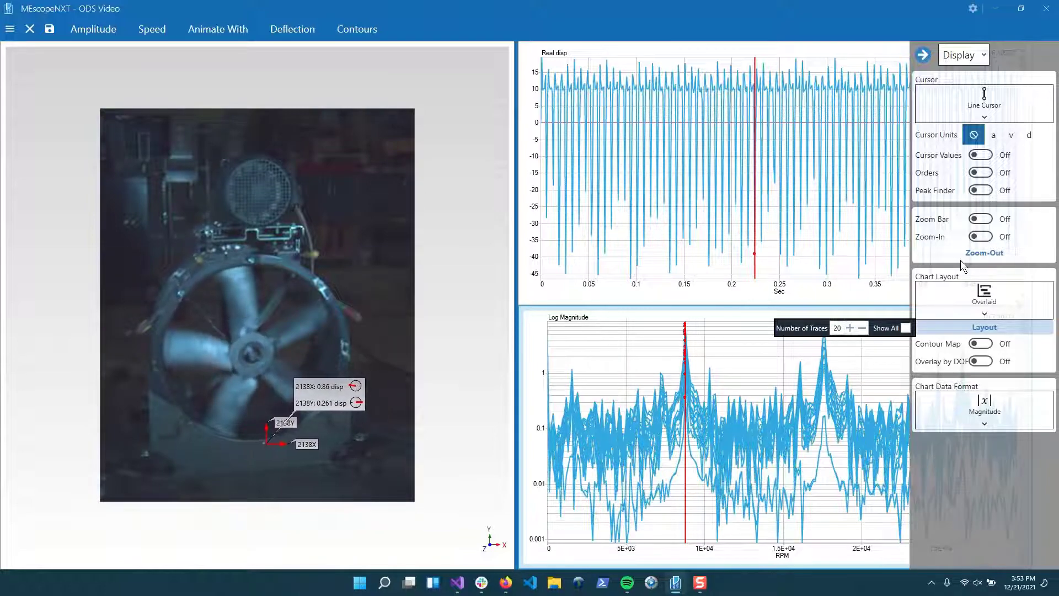
click(923, 54)
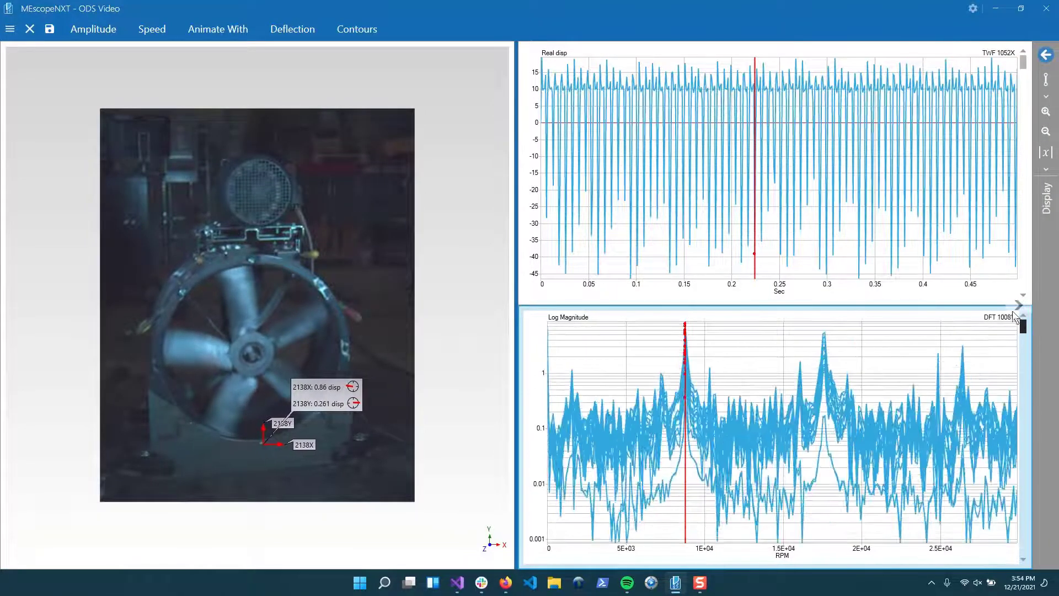
click(1046, 56)
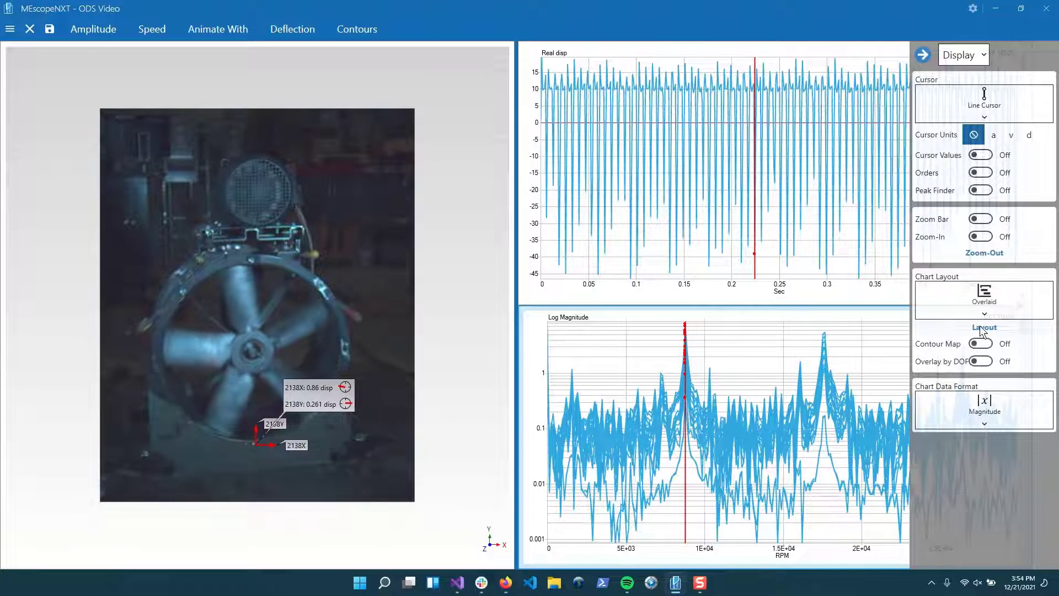
Step: Preview the DFT traces in the Waterfall layout and return to Rows Columns
click(986, 305)
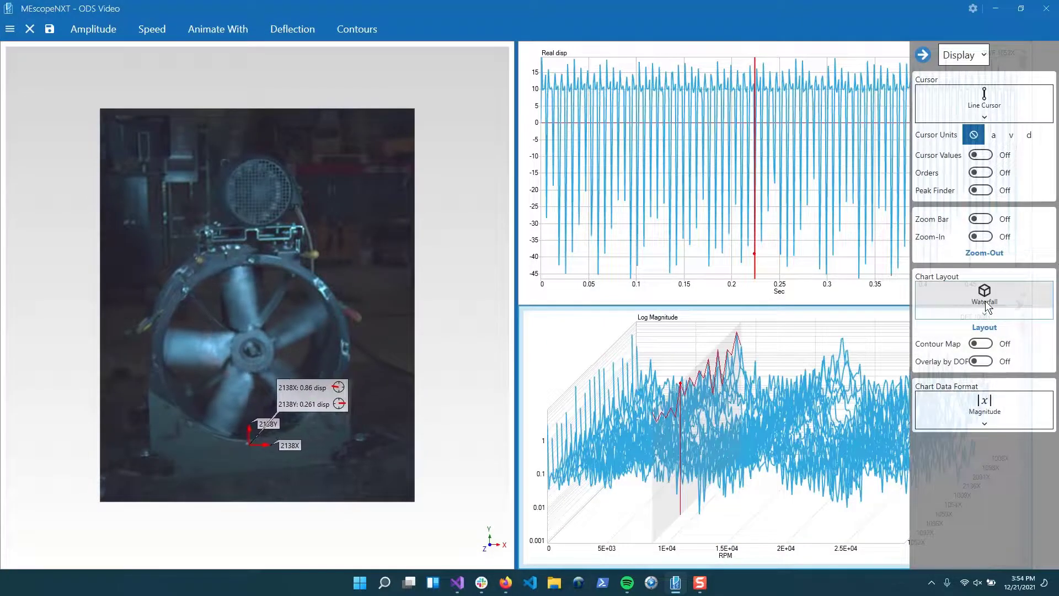
click(987, 306)
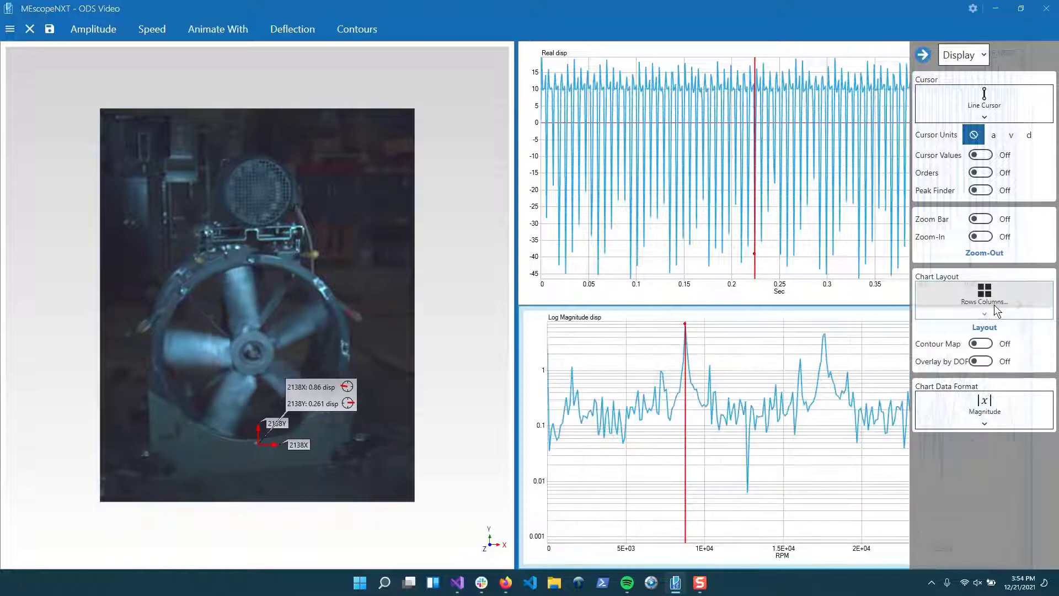
Step: Display the overlaid DFT traces as a Contour Map, compare 20 traces with Show All, and turn the Contour Map off
click(984, 345)
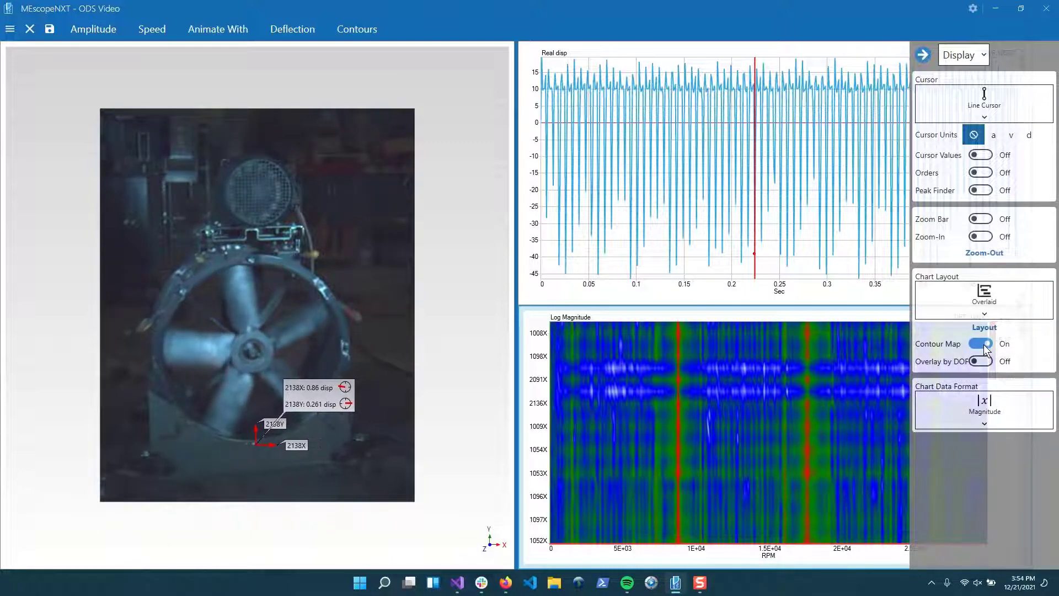
click(985, 328)
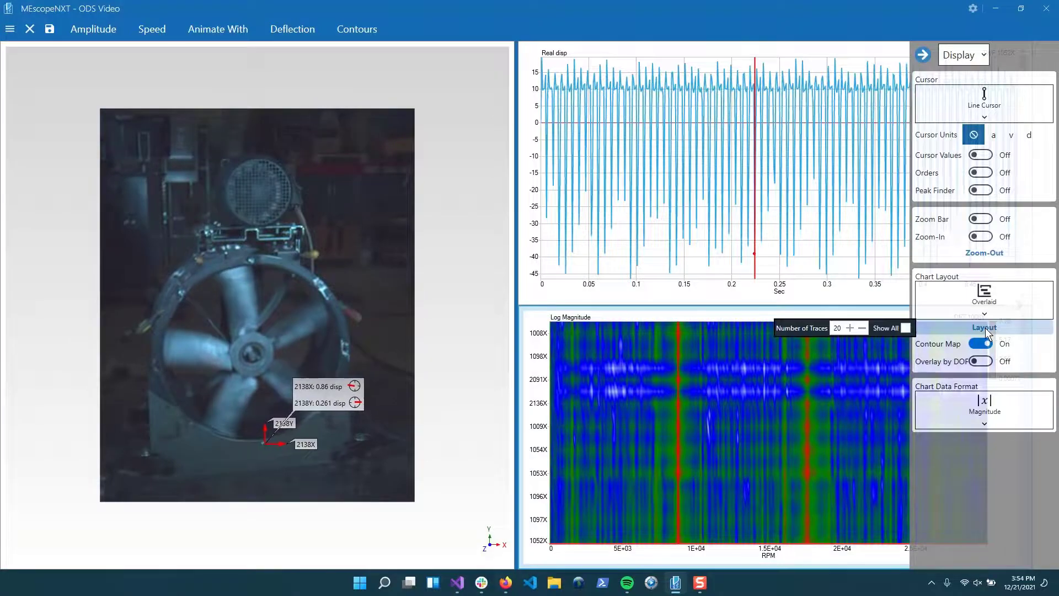
click(906, 328)
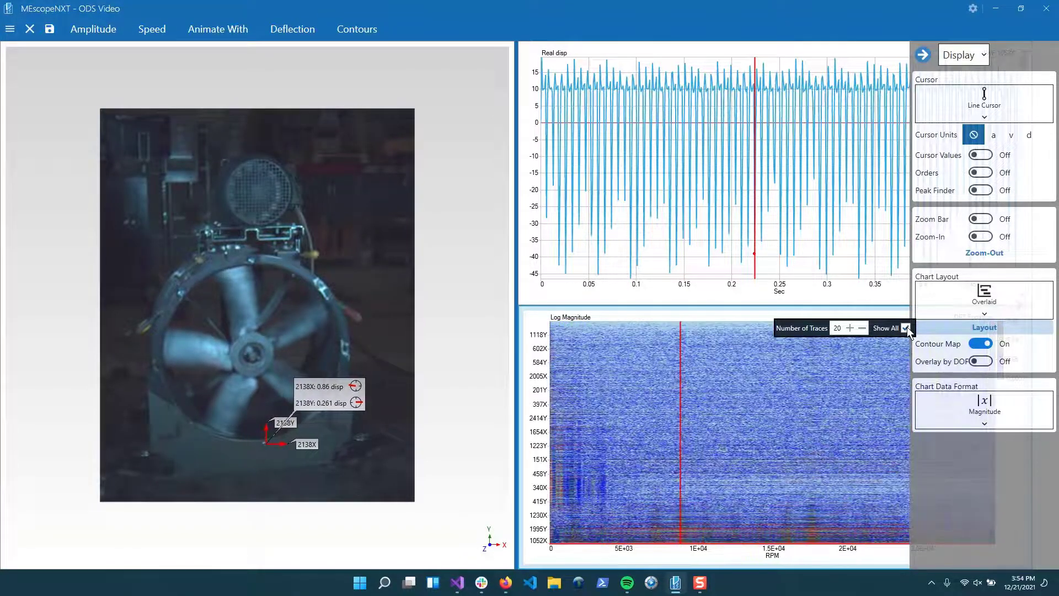
click(906, 328)
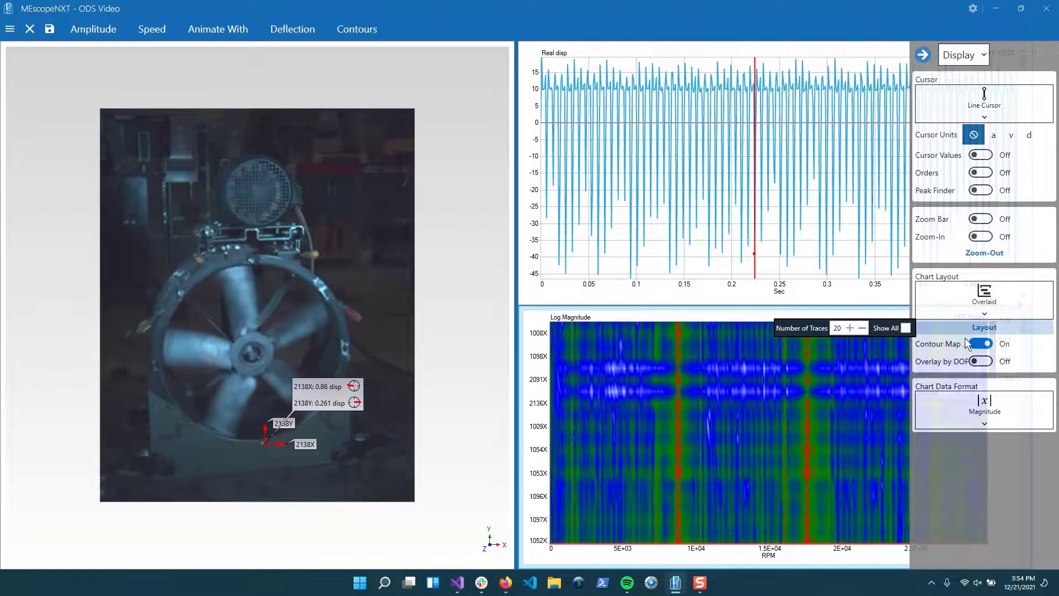
click(986, 328)
click(988, 345)
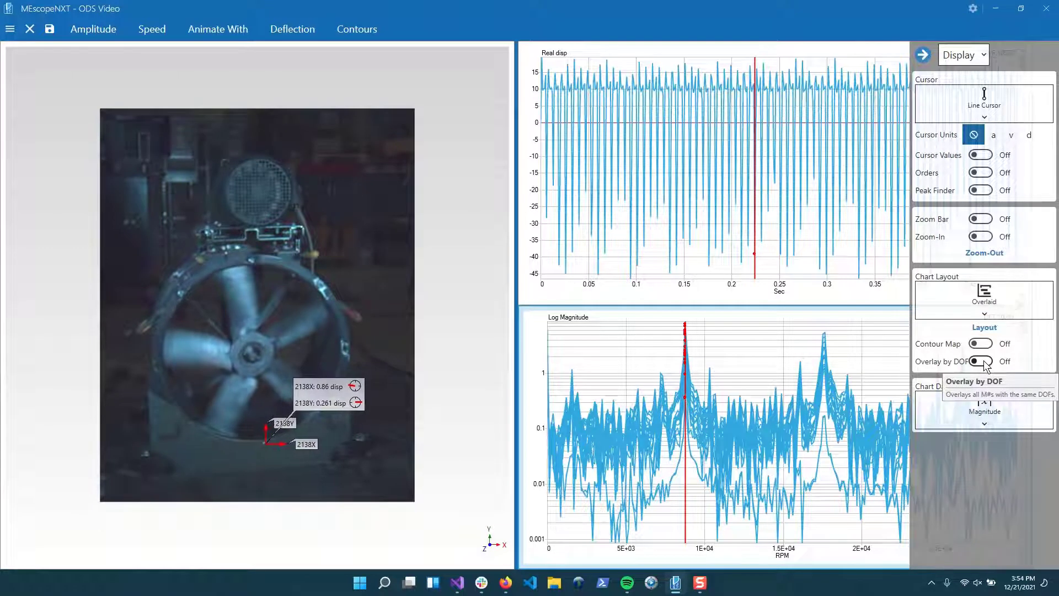
Step: Return the DFT chart from Overlaid to the Rows Columns layout and review the available chart data formats, keeping Magnitude
click(992, 304)
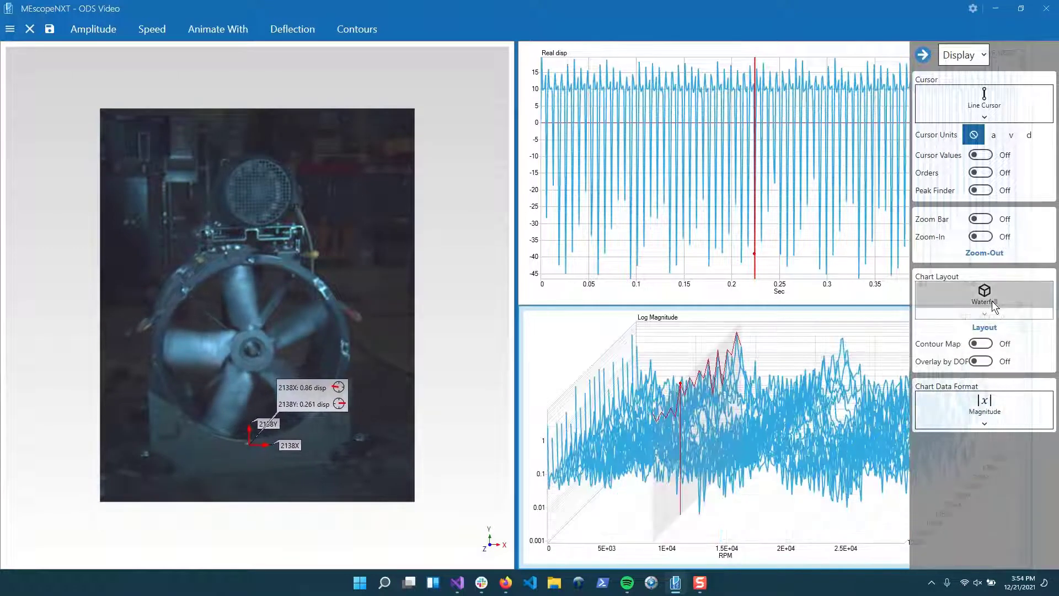
click(992, 304)
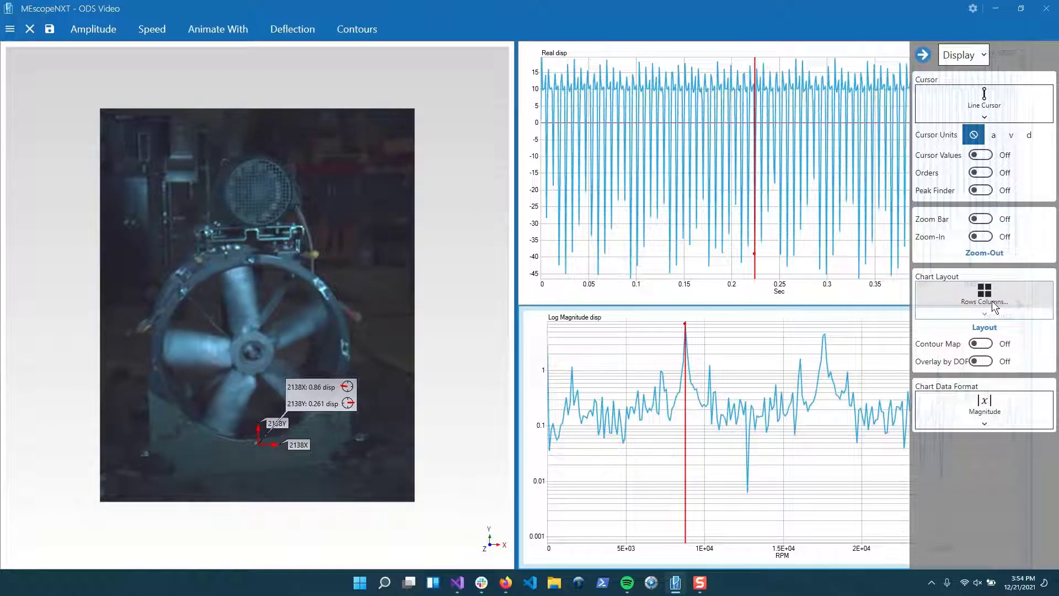
click(983, 424)
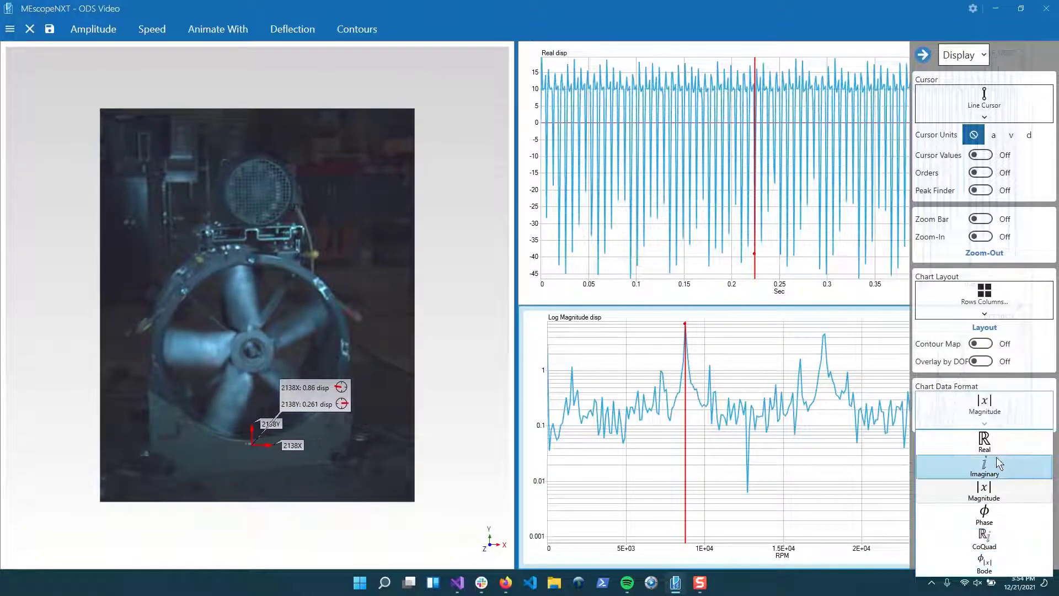
click(994, 425)
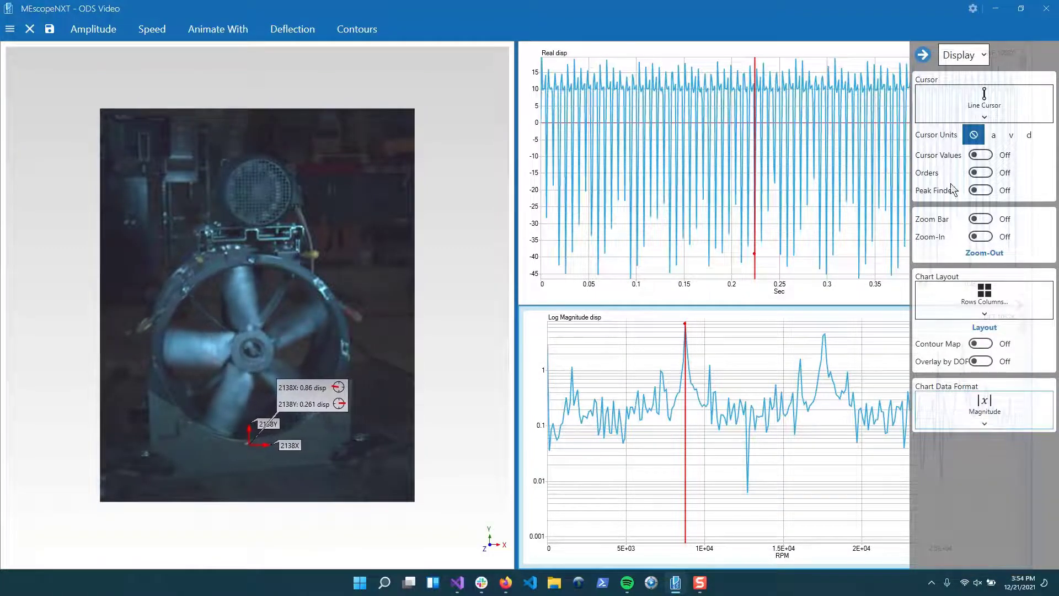
Step: Zoom in on the time waveform chart around 0.24 s and zoom back out to its full range
click(925, 55)
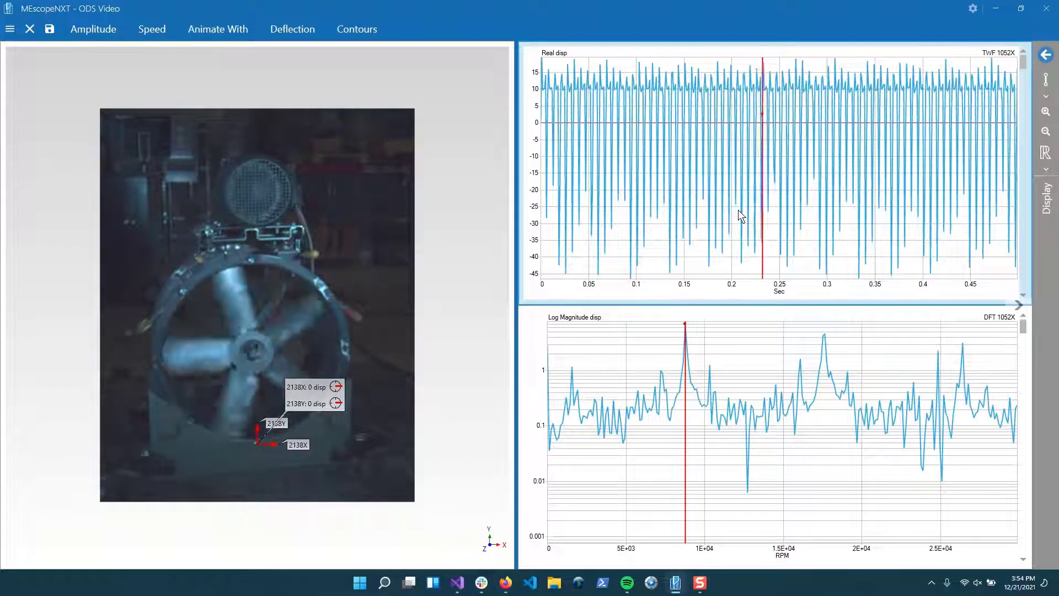
scroll(739, 210, up, 3)
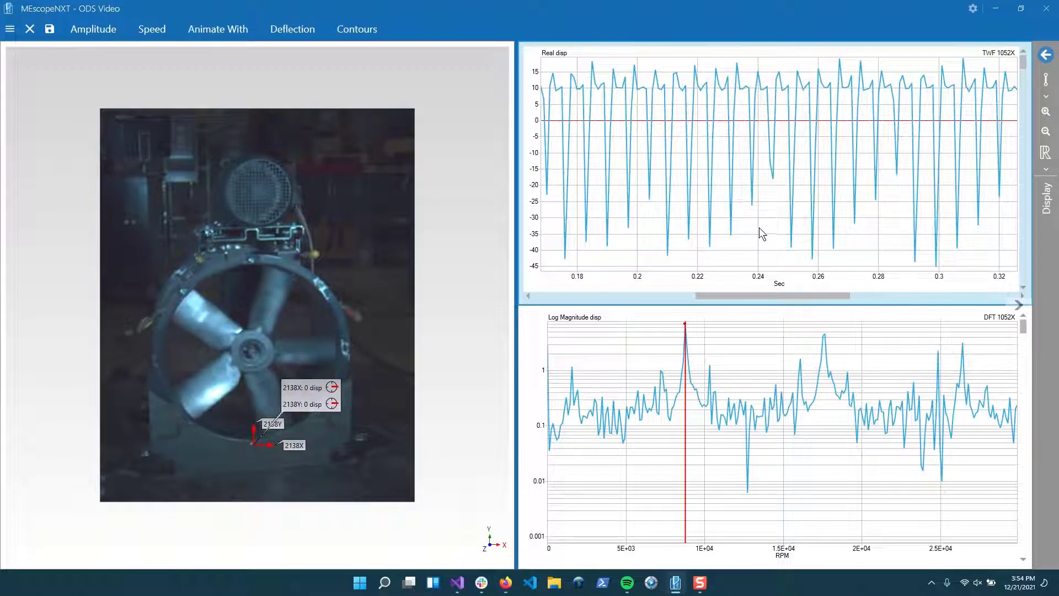
scroll(759, 227, down, 3)
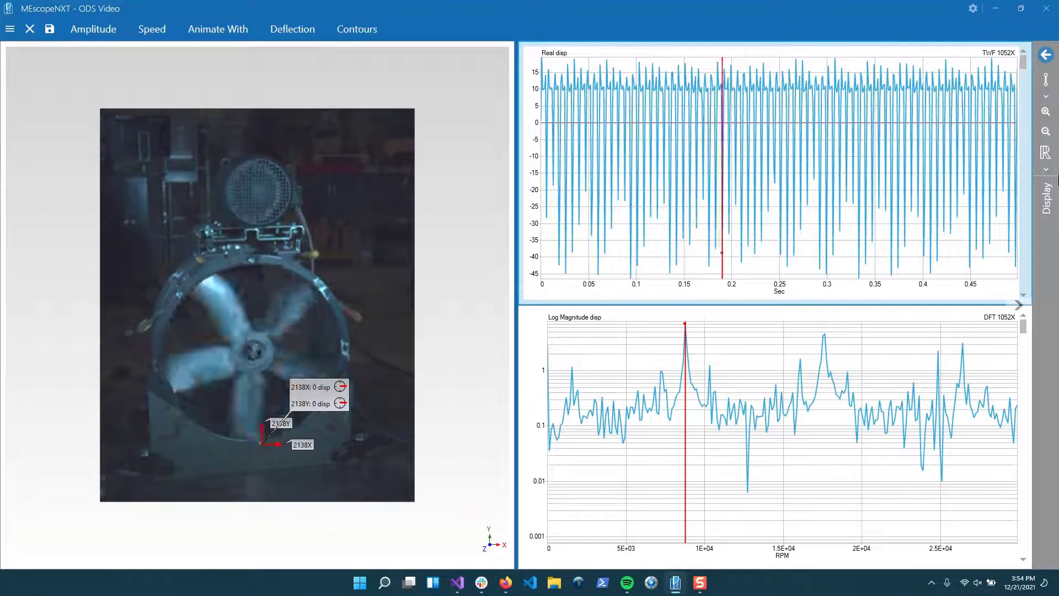
Step: Open the Style options for the time waveform chart and zoom in around 0.25 s to inspect its Fill plot type
click(1052, 56)
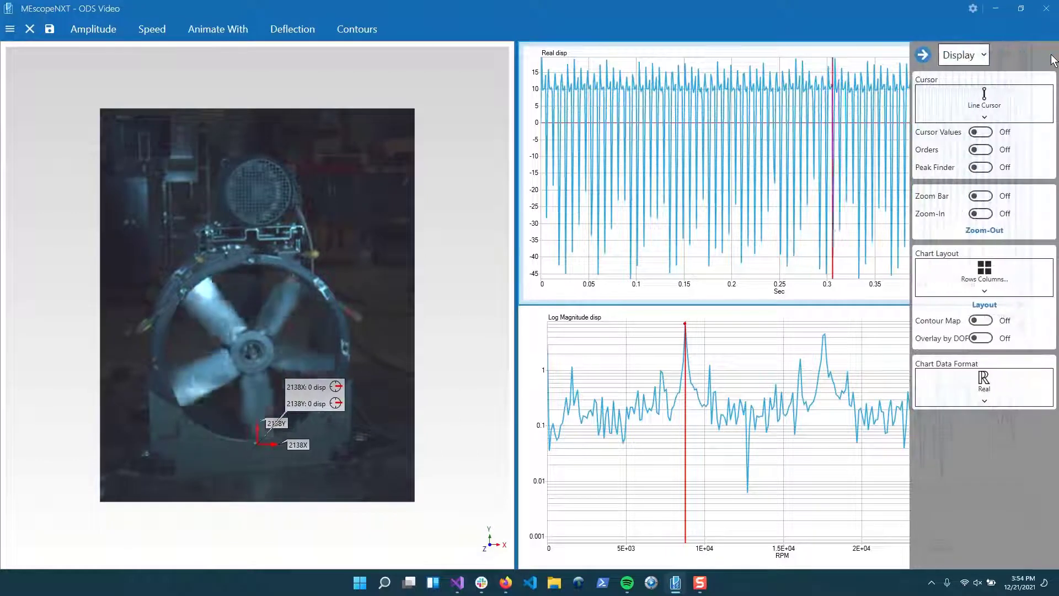
click(985, 55)
click(970, 91)
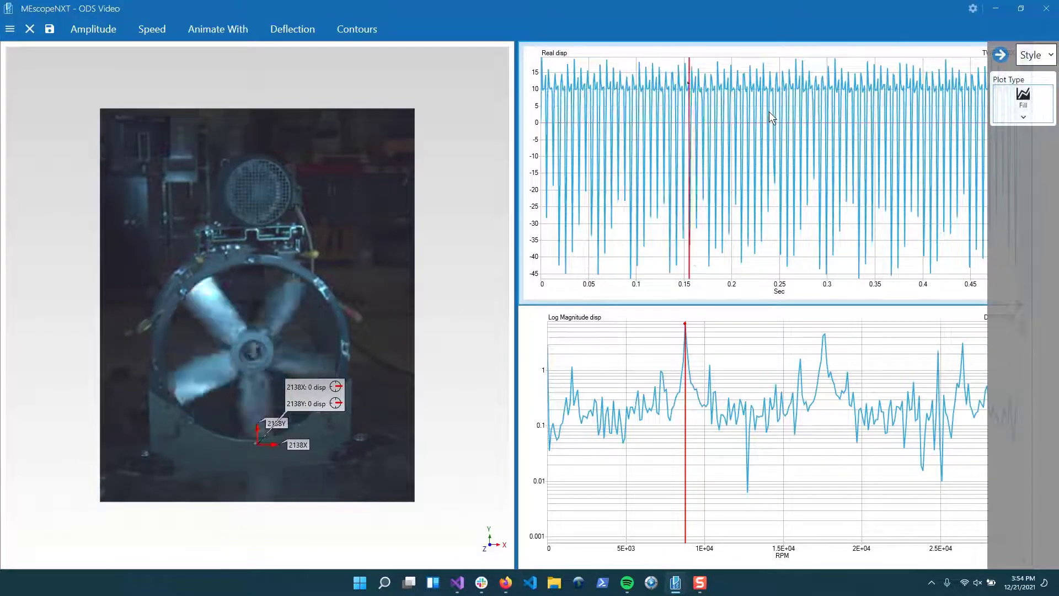
scroll(769, 112, up, 3)
scroll(734, 104, up, 2)
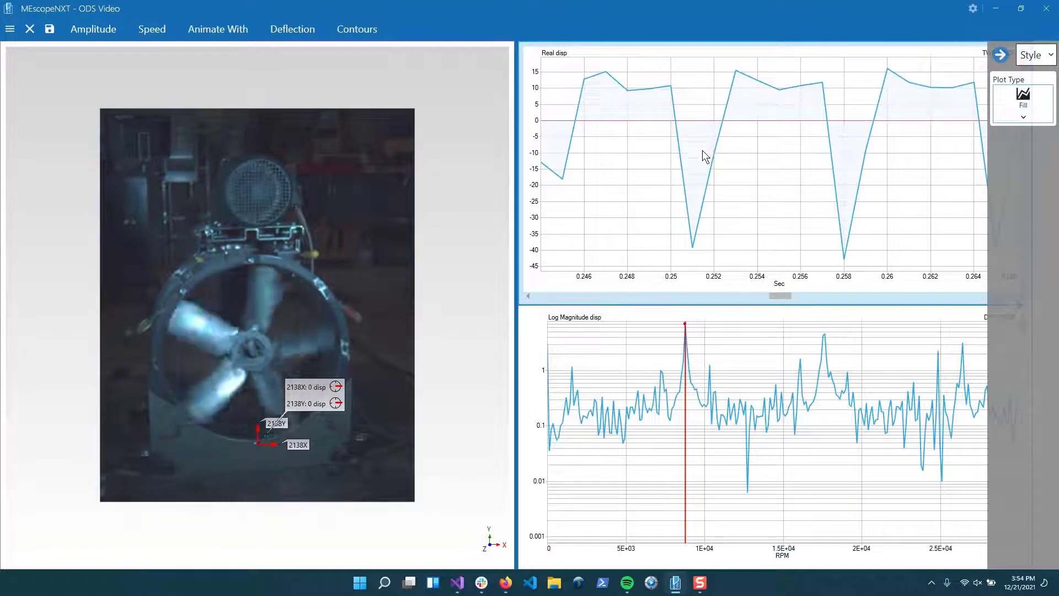
Step: Change the time waveform chart's plot type to Bar, inspect it zoomed in, and set the plot type to Line
scroll(703, 150, down, 5)
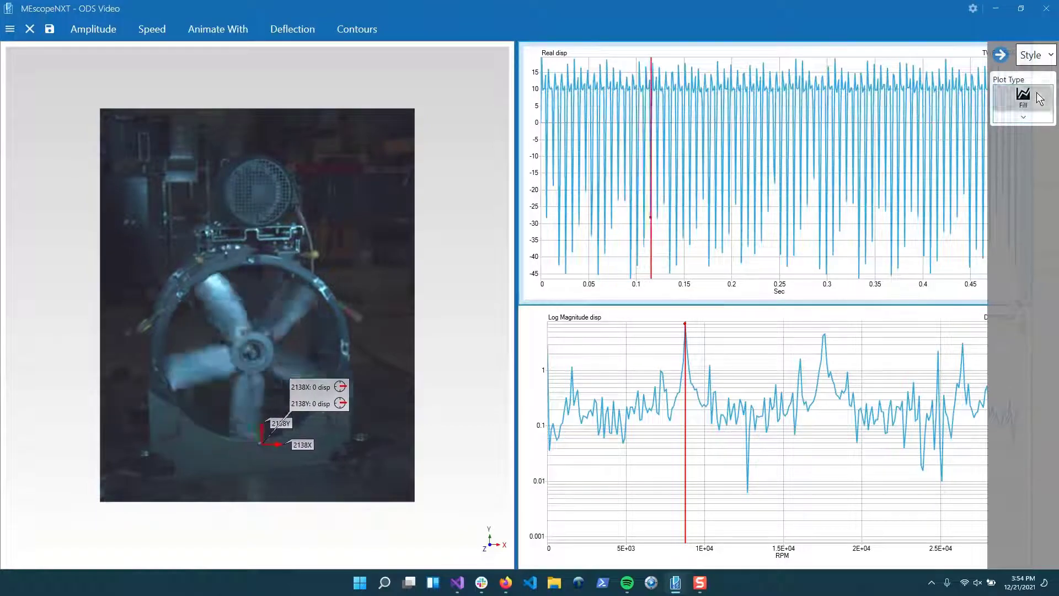
click(1040, 98)
scroll(723, 87, up, 3)
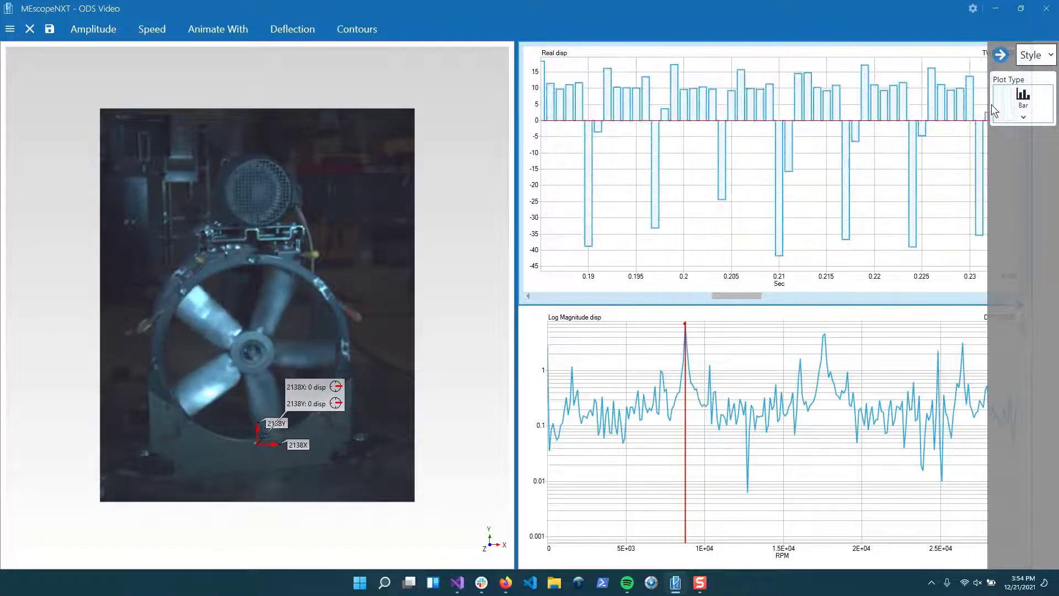
click(1012, 100)
click(1012, 101)
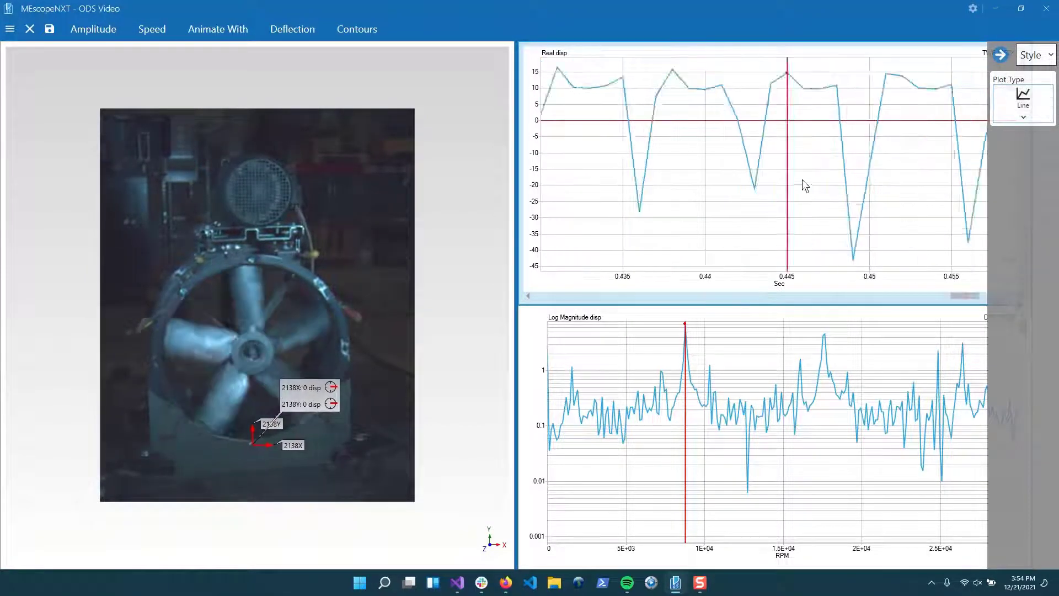
scroll(803, 177, down, 5)
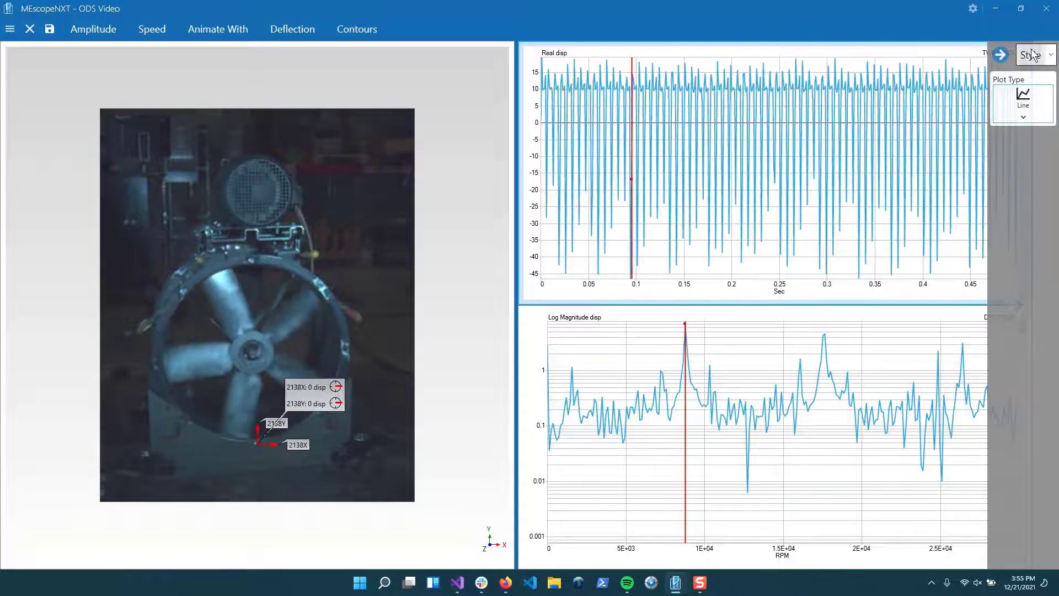
Step: Switch the time waveform chart's options from Style back to Display and collapse them
click(1034, 55)
click(1028, 84)
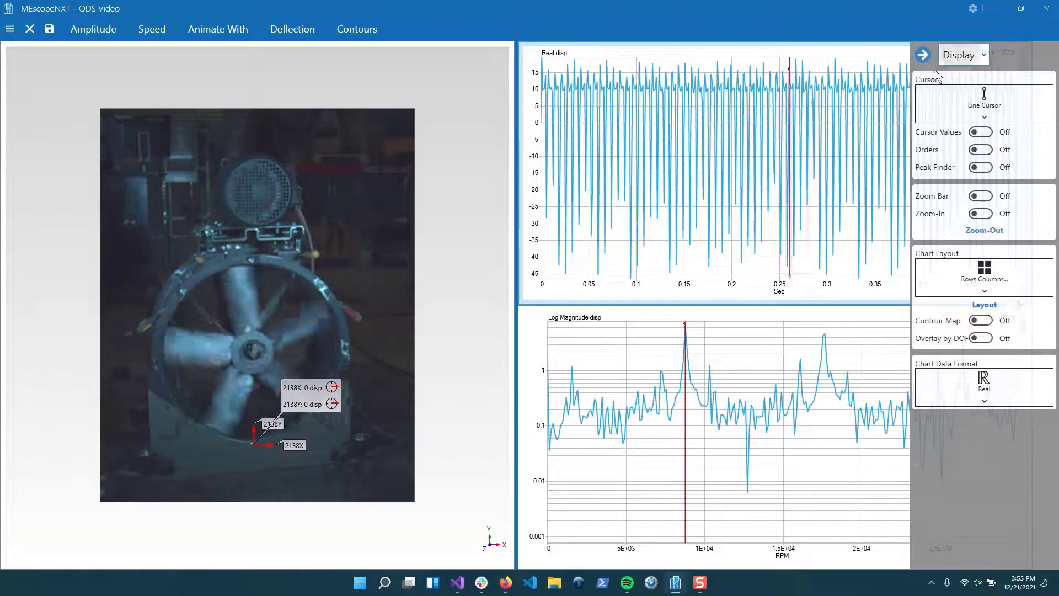
click(923, 54)
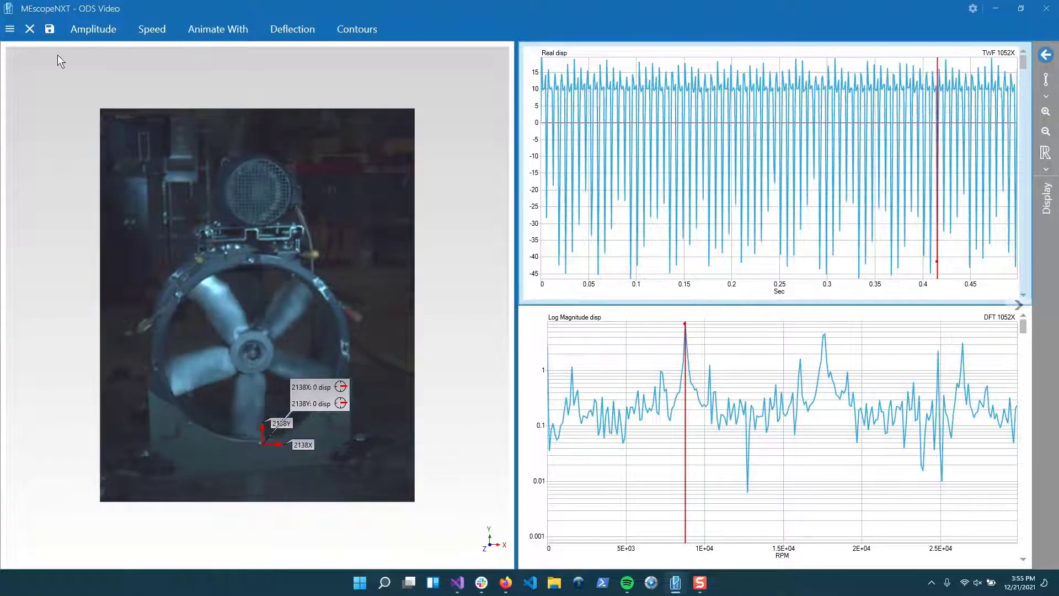
Step: Open Edit Structure and review the columns of the Points table along with the Substructures and Surface Quads tables
click(10, 29)
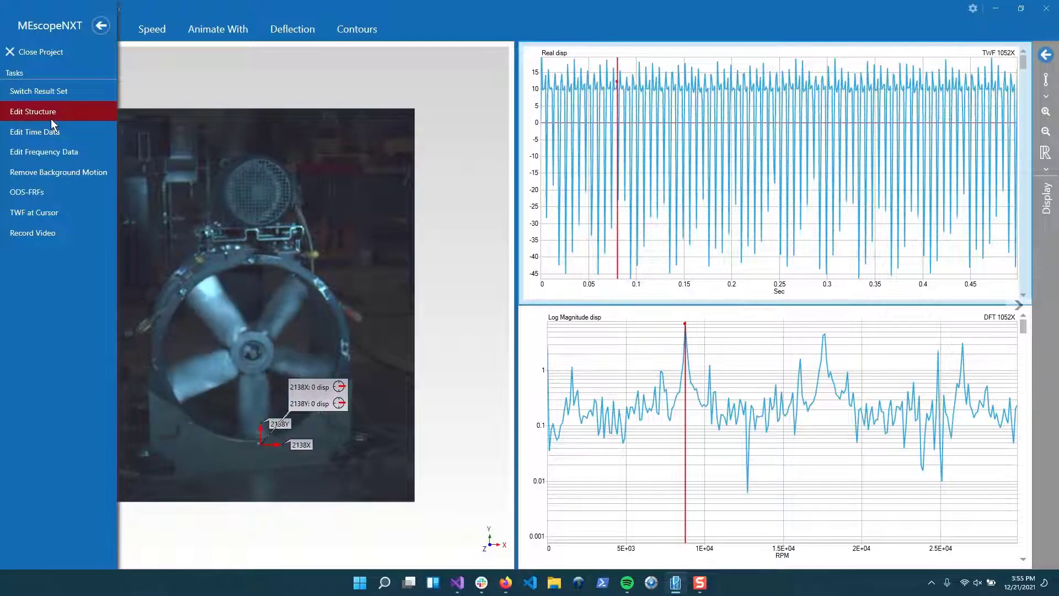
click(50, 114)
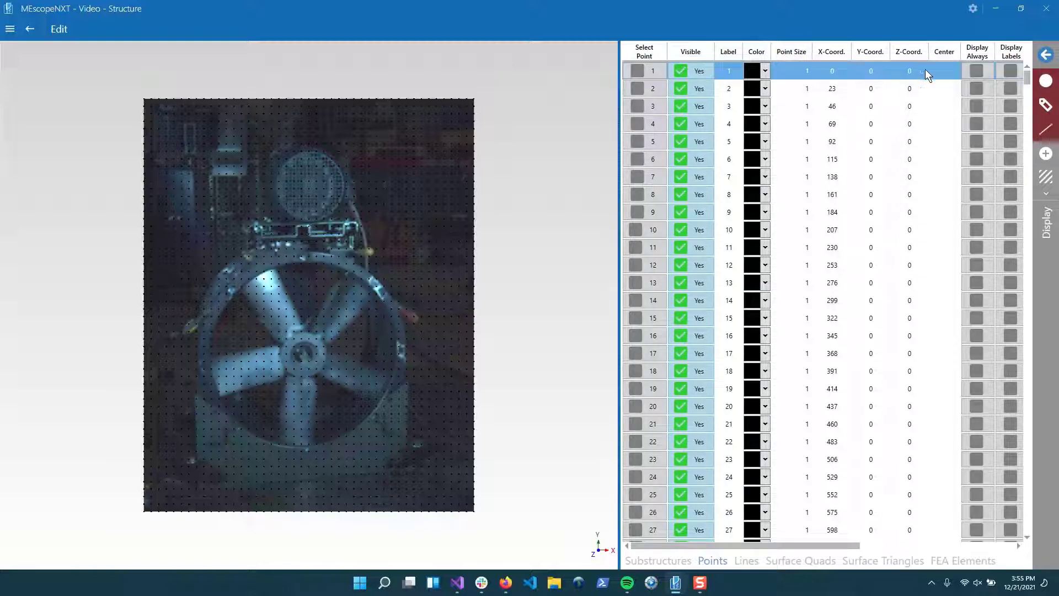
drag(855, 543, 973, 535)
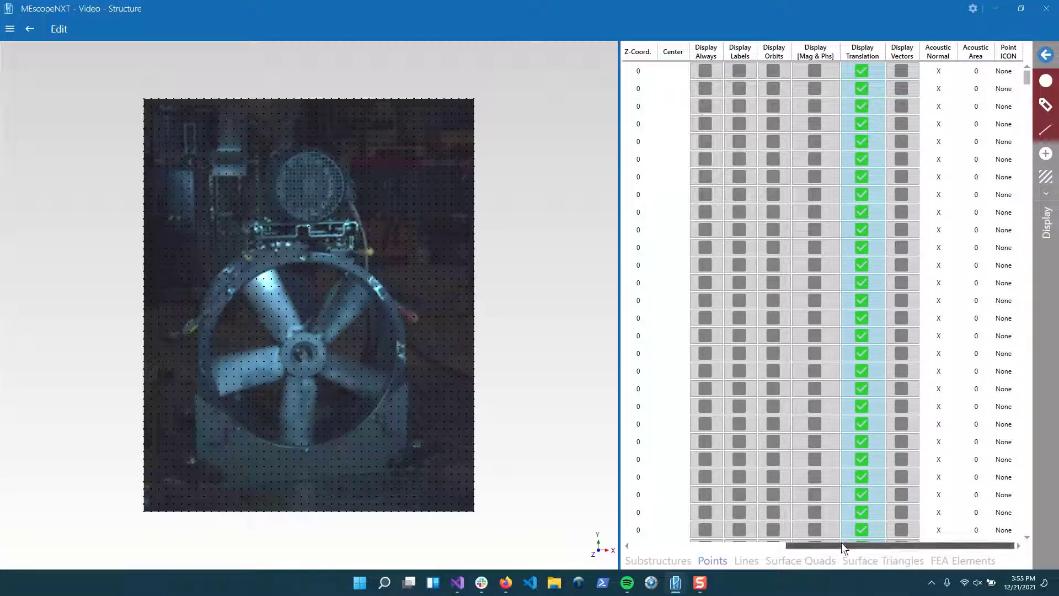
drag(842, 543, 633, 547)
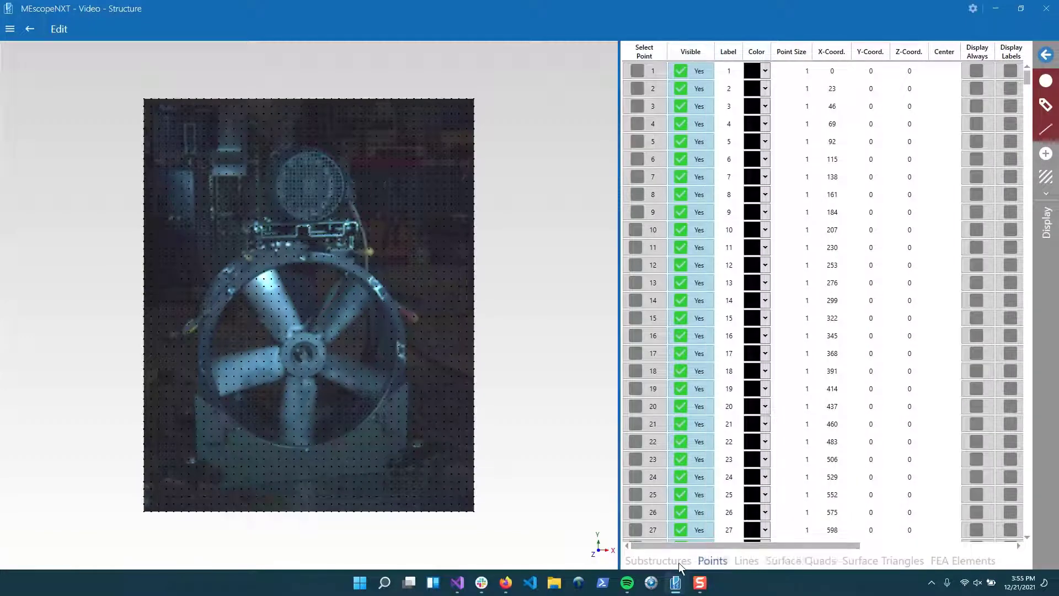
click(659, 562)
click(713, 559)
click(826, 559)
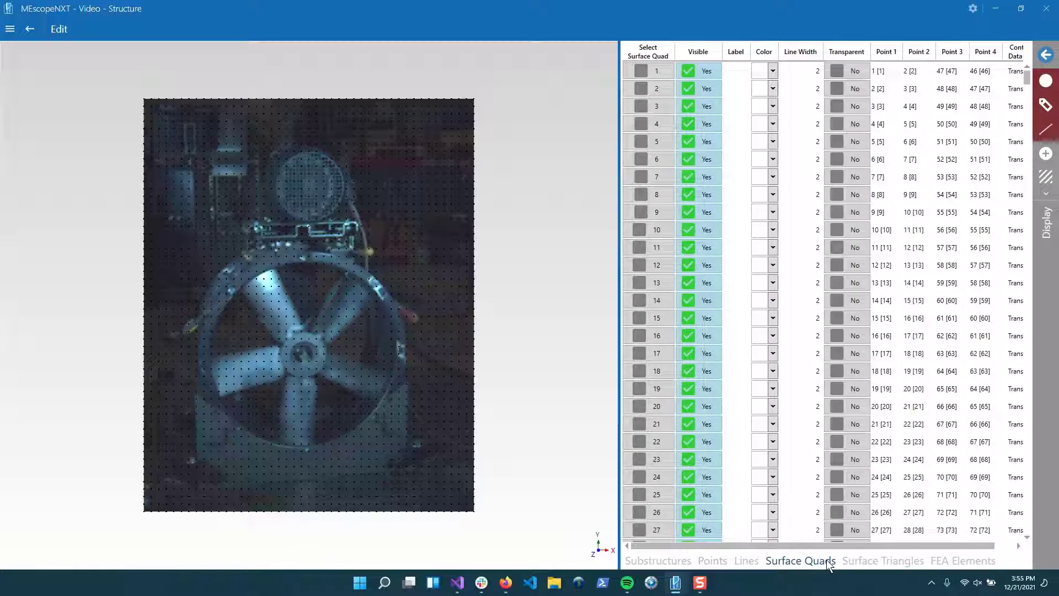
click(719, 565)
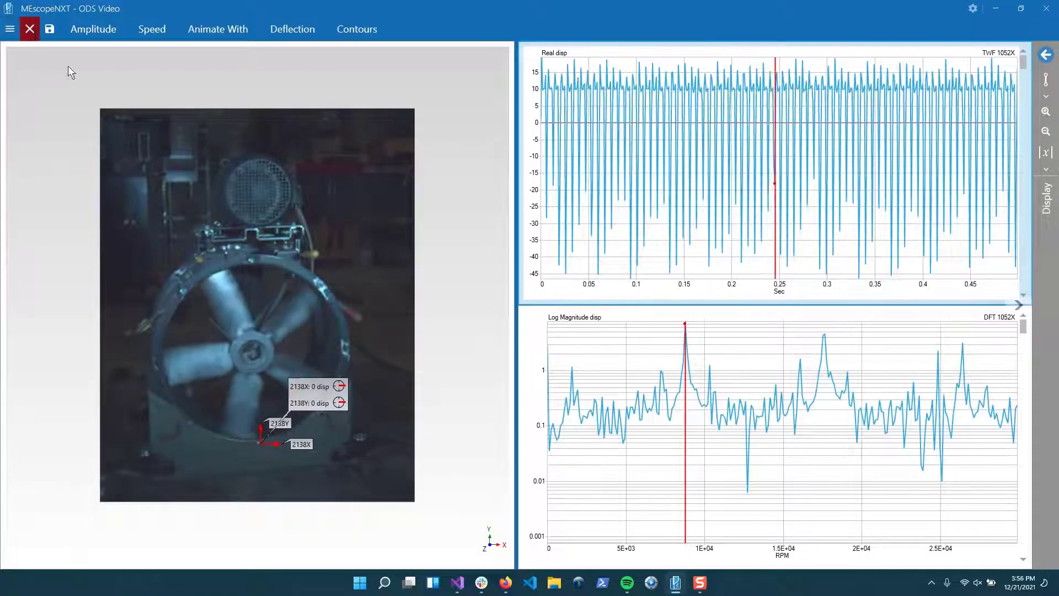
Step: Open Edit Time Data for the ODS video project and review the available M#s and Transform commands
click(9, 29)
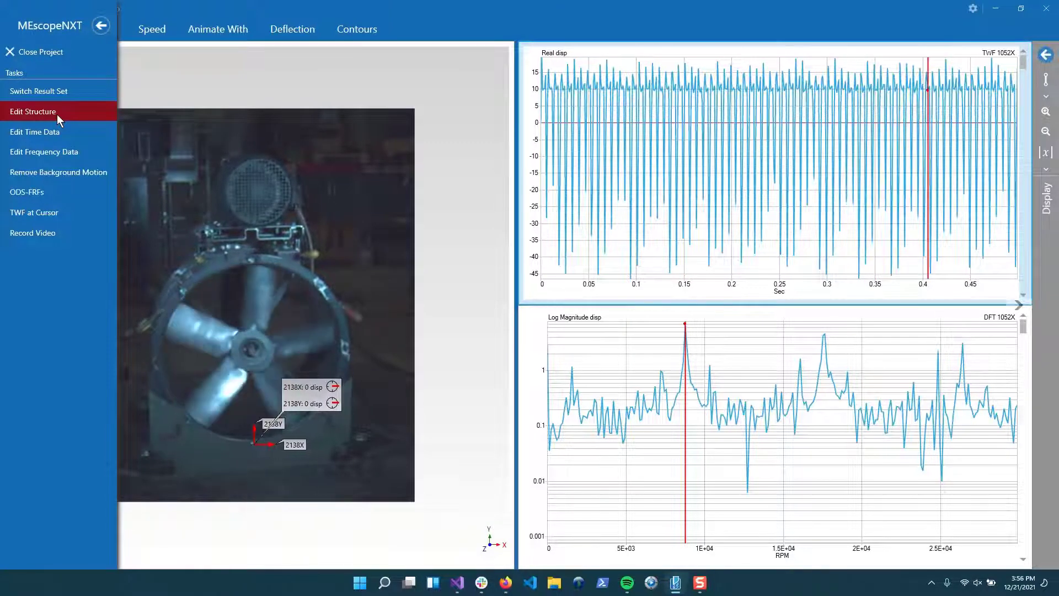
click(76, 133)
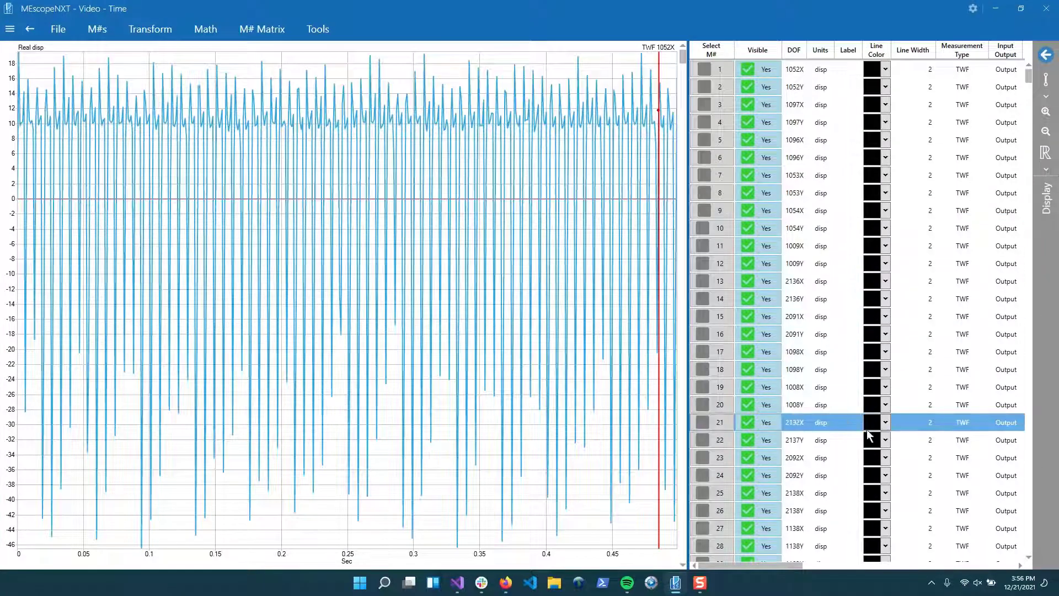
click(105, 34)
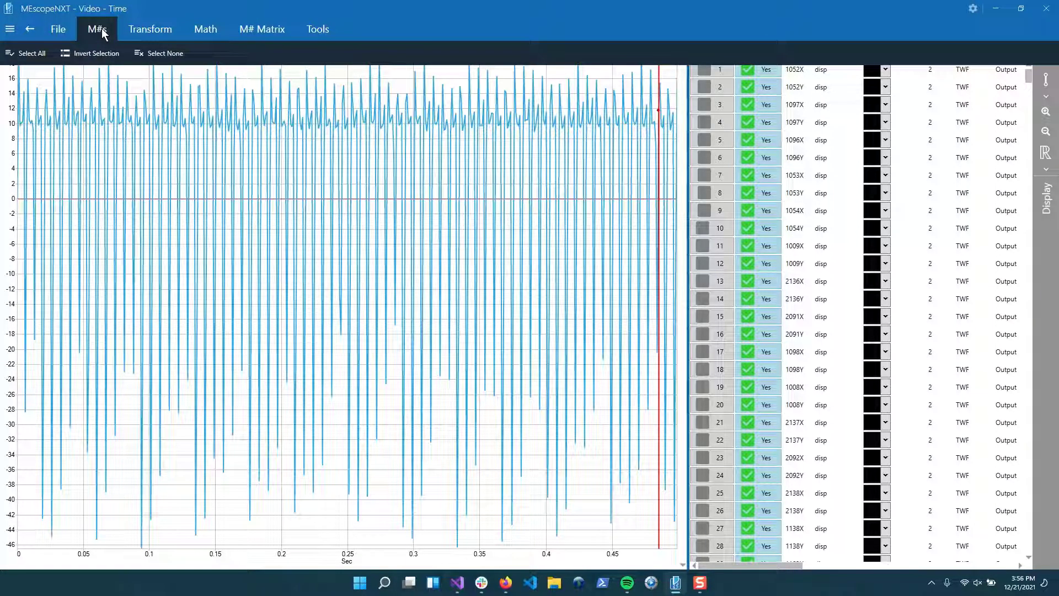
click(151, 29)
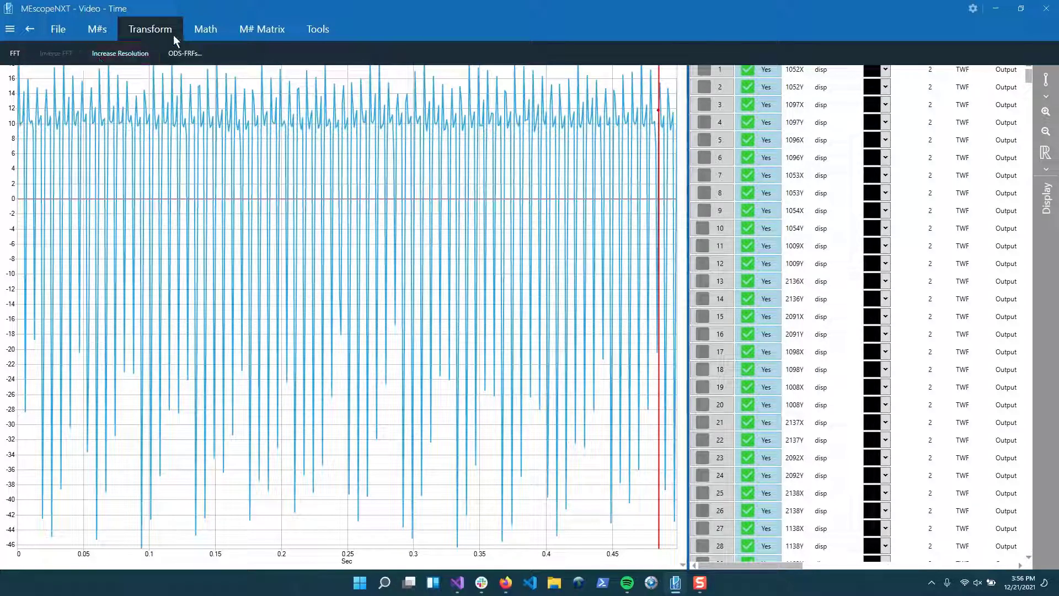
Step: Try Smooth M#s on the time data with 8 samples to smooth, and cancel the operation
click(194, 34)
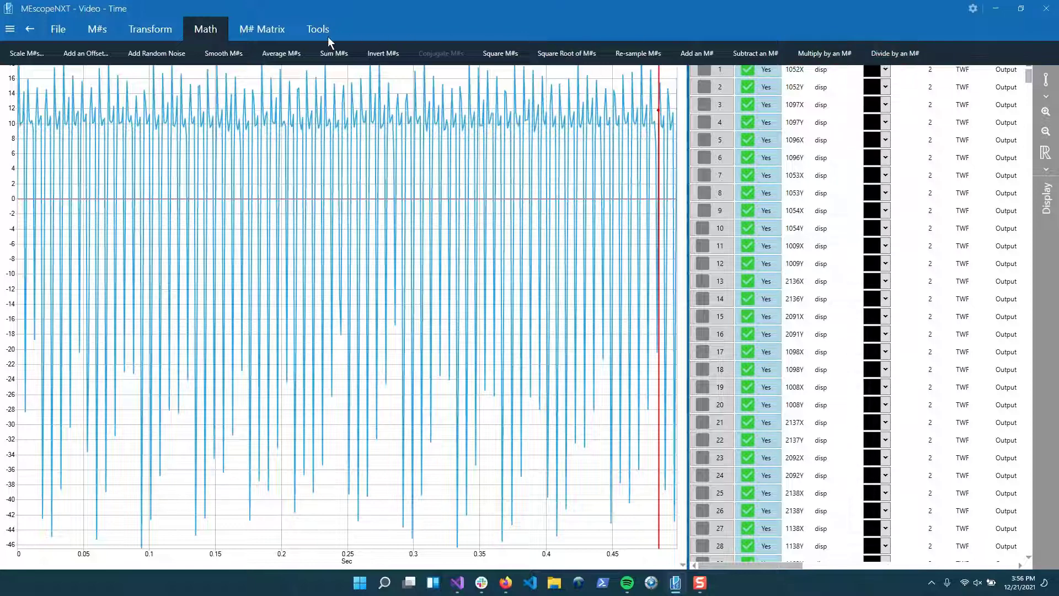
click(215, 59)
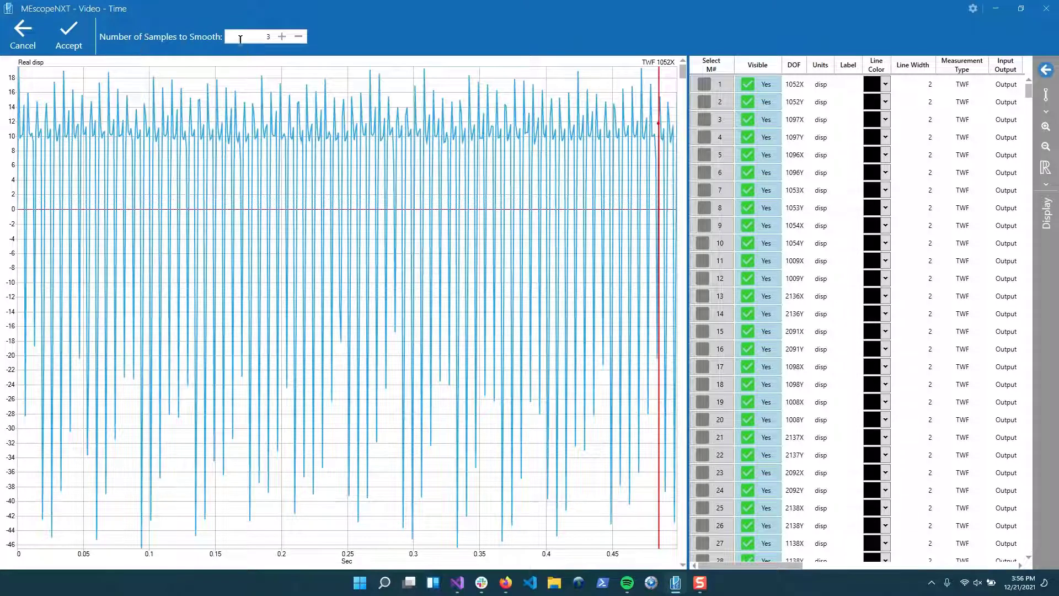
click(284, 36)
click(285, 37)
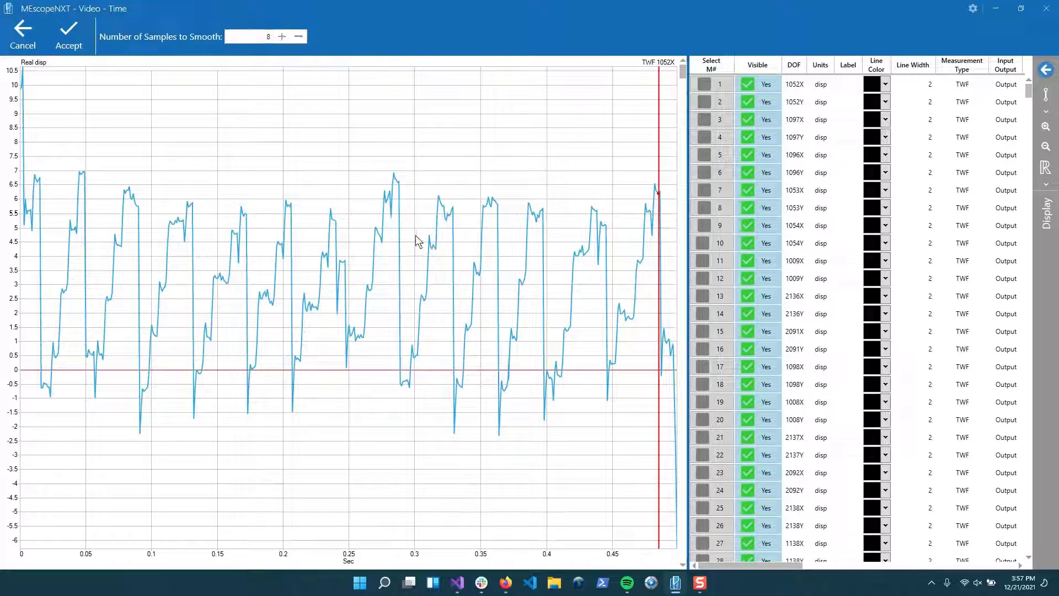
click(23, 34)
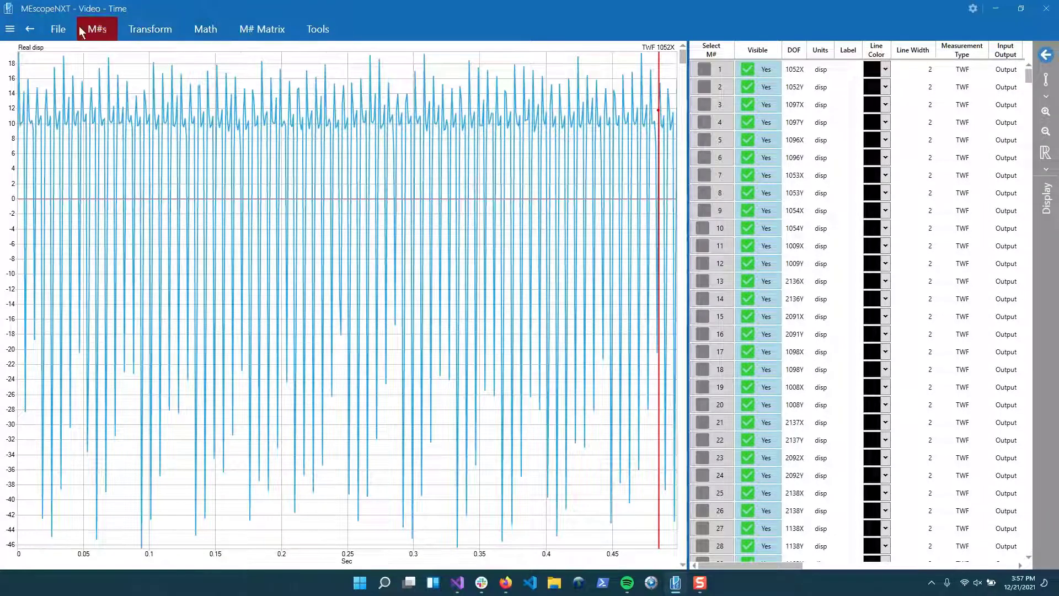
Step: Review the M# Matrix and Tools commands available for the time data
click(195, 27)
click(253, 27)
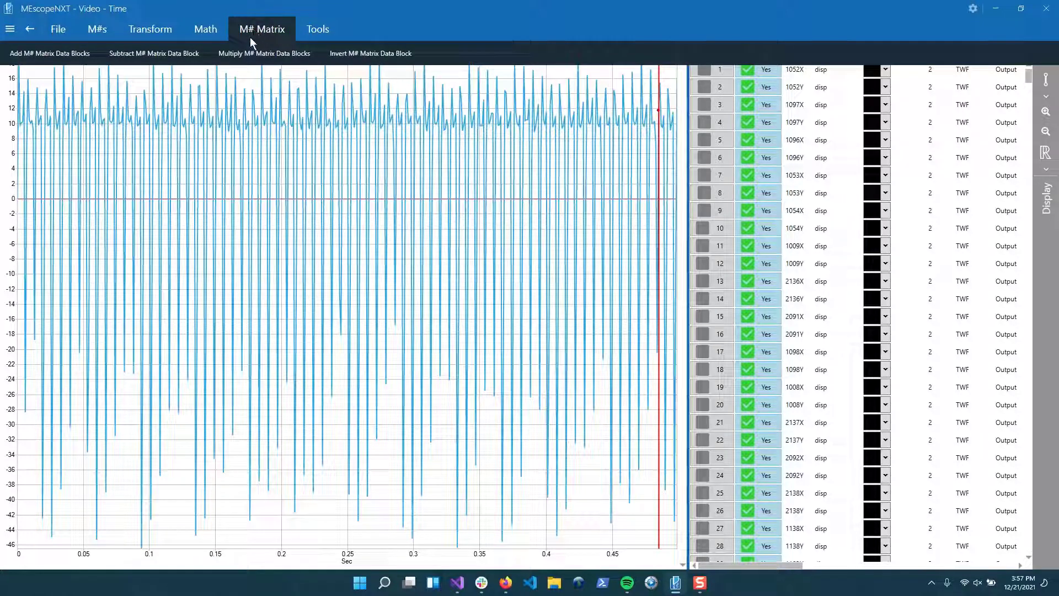
click(301, 34)
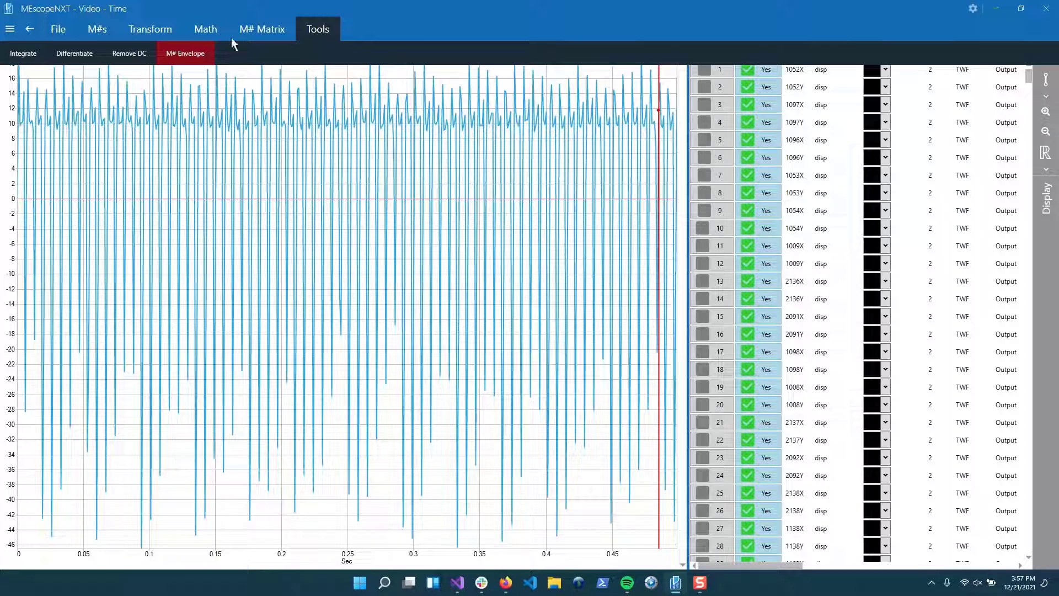
click(307, 30)
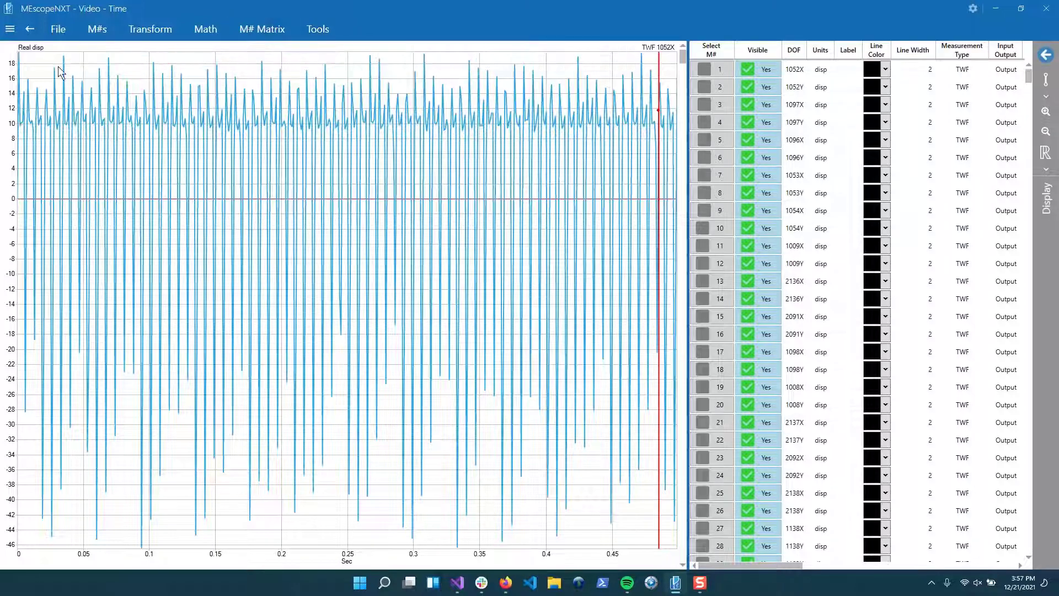
Step: Leave the time data editor and return to the ODS Video project
click(30, 31)
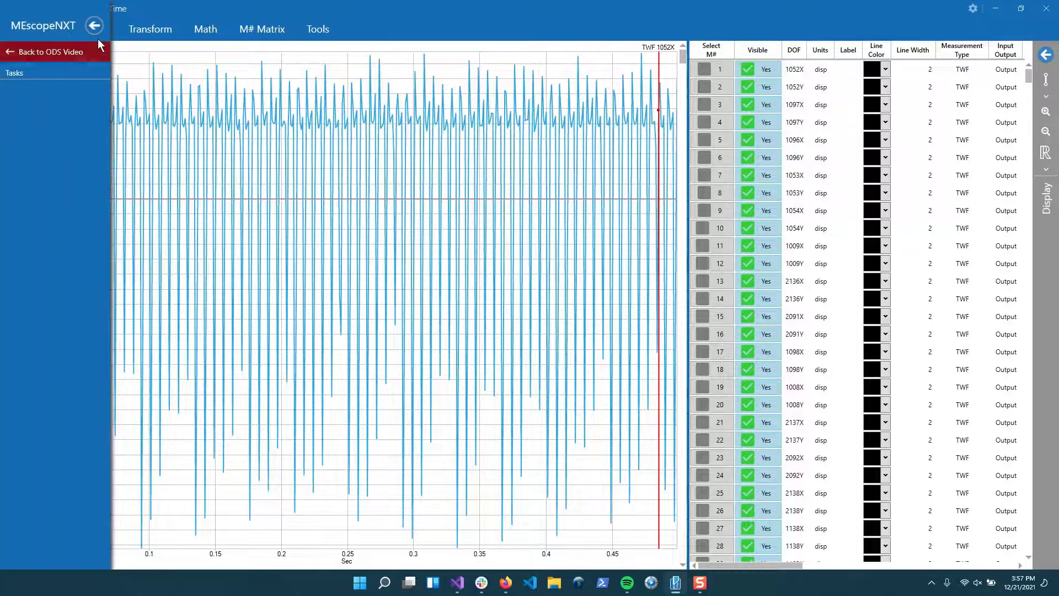
click(94, 27)
click(30, 31)
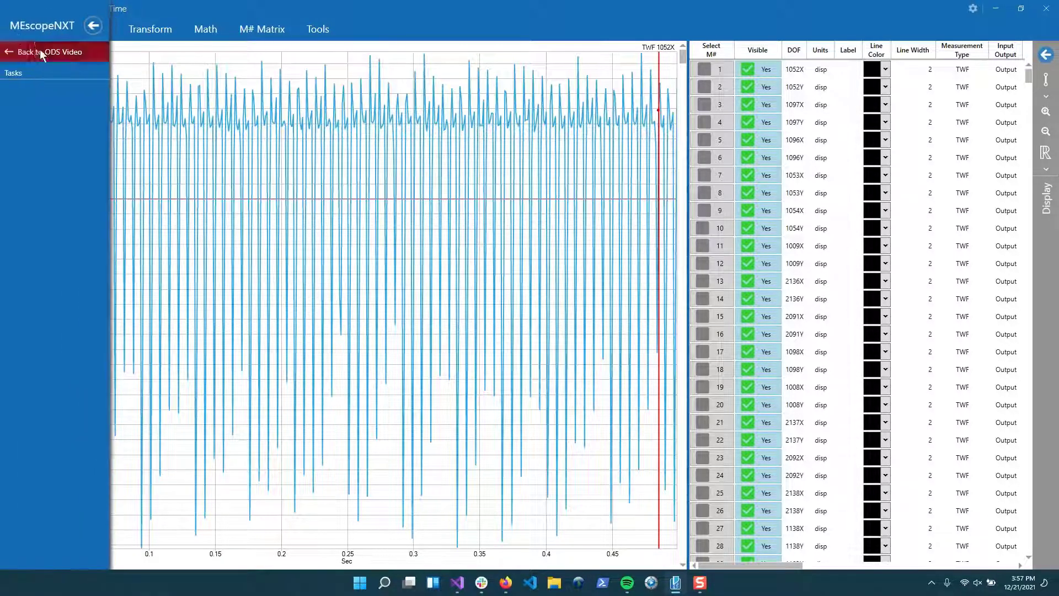
click(42, 52)
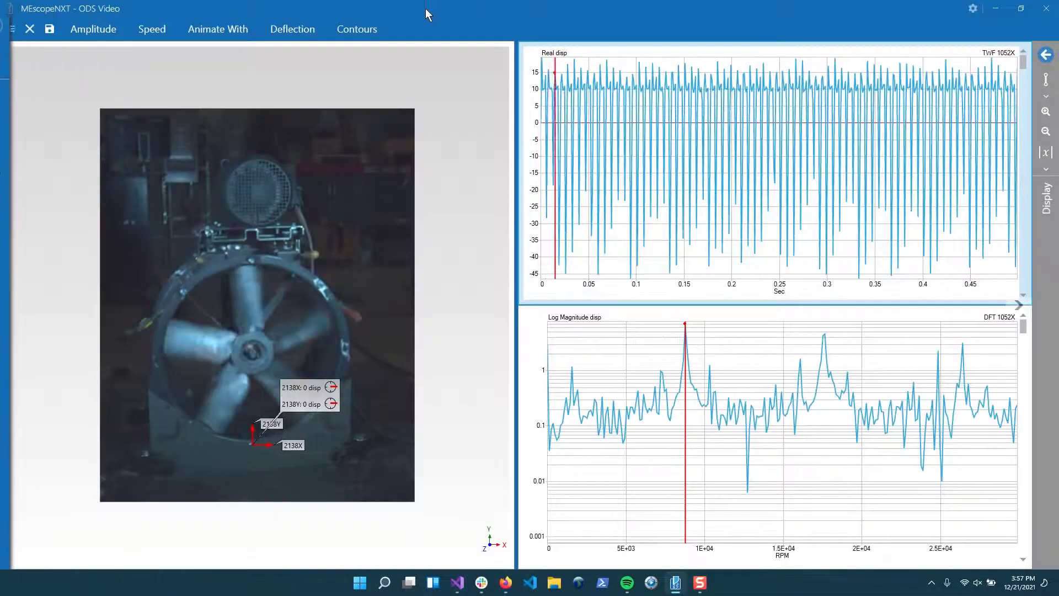
Step: Start Remove Background Motion, draw a closed outline around the fan's circular opening, and select all points outside it
click(11, 12)
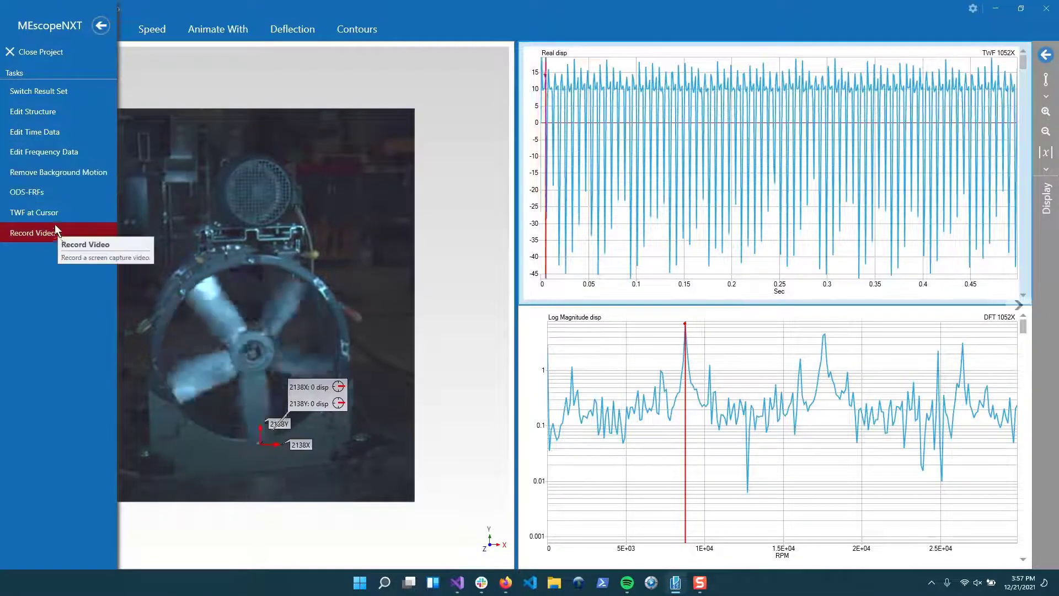
click(61, 177)
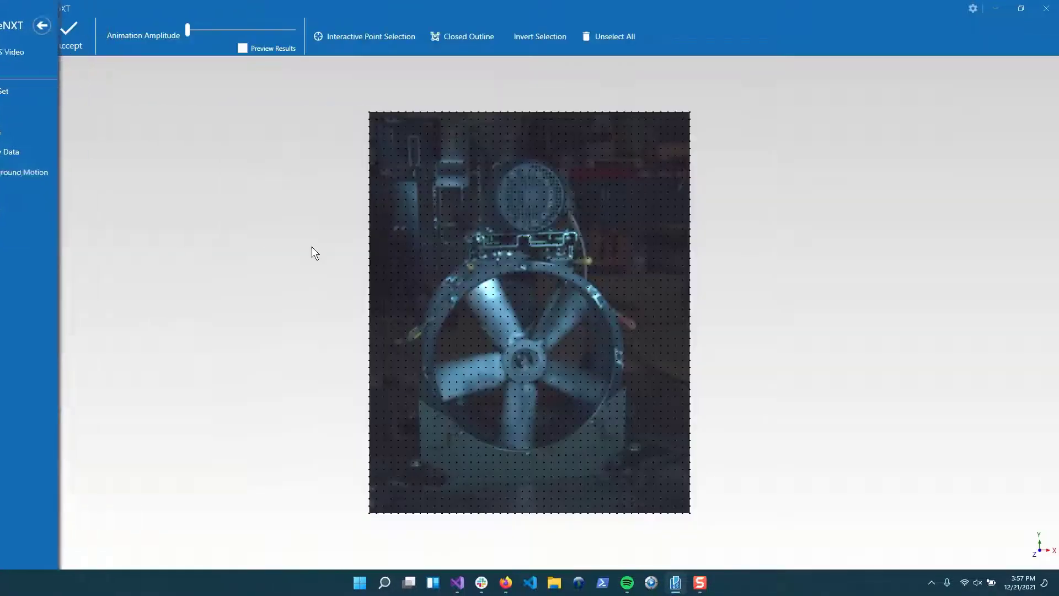
click(485, 44)
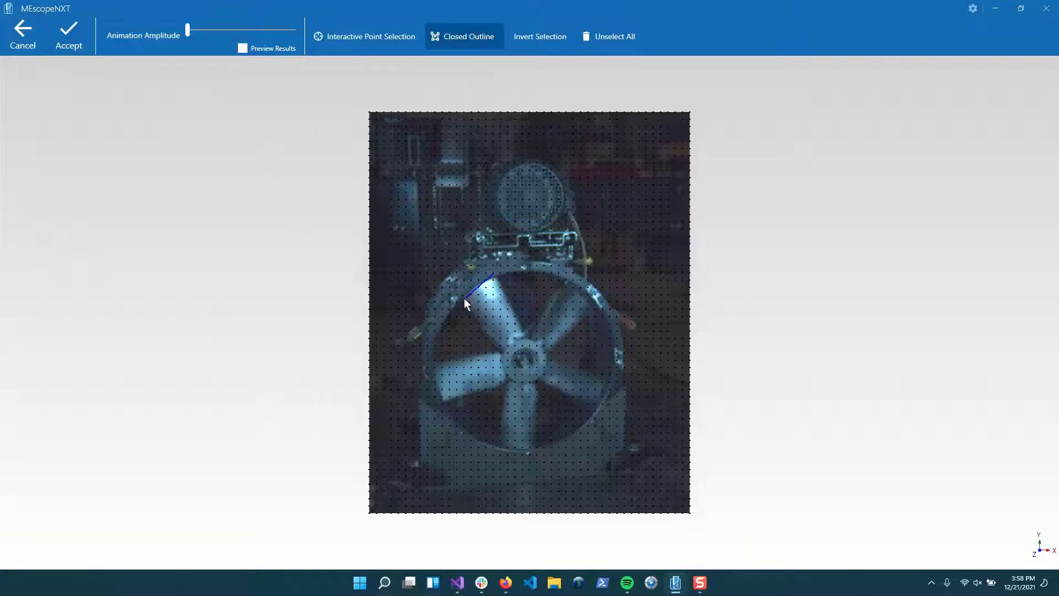
click(429, 359)
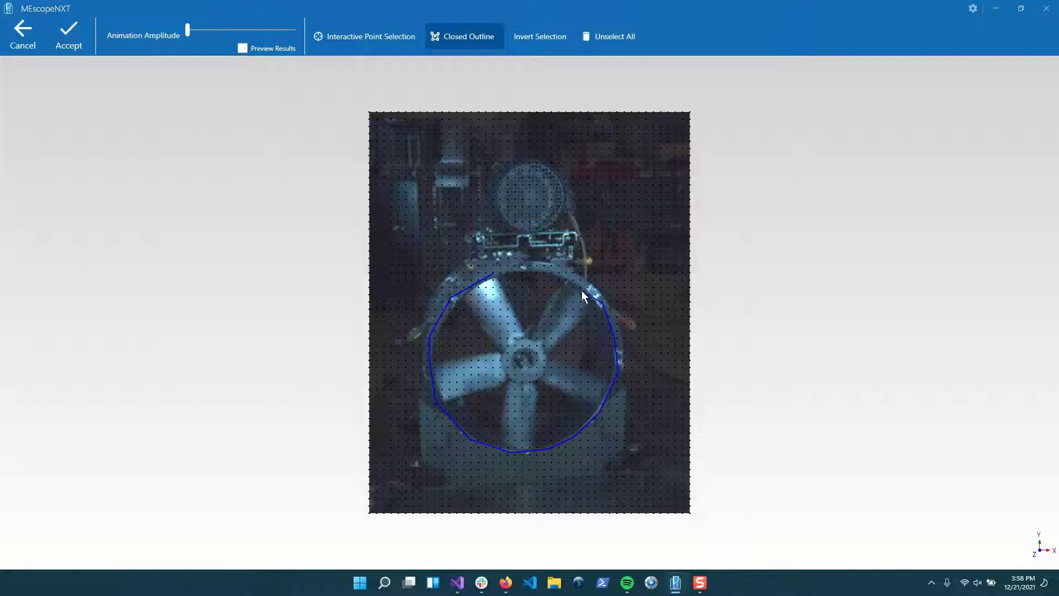
click(495, 273)
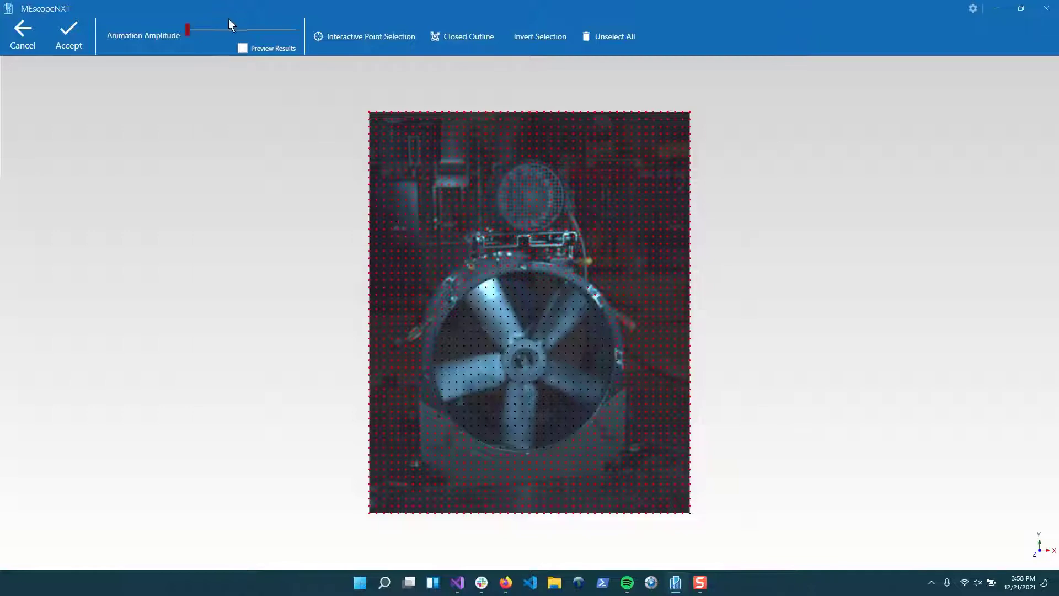
Step: Preview the background removal at a slightly higher animation amplitude, and invert the point selection and back to the points outside the fan
click(243, 48)
click(218, 30)
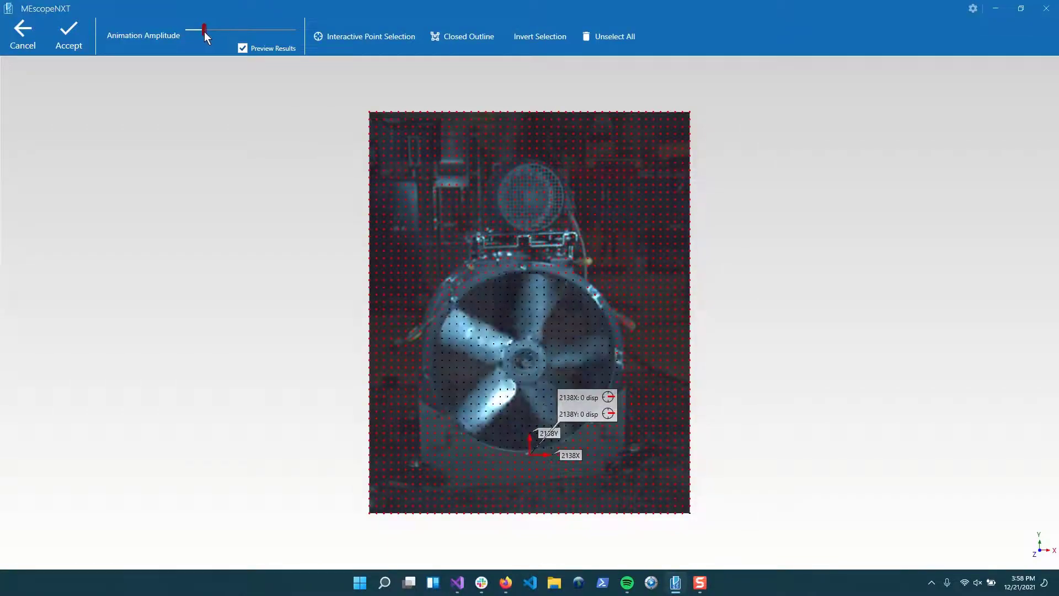
mouse_move(204, 32)
mouse_down()
mouse_move(236, 31)
mouse_move(210, 33)
mouse_up()
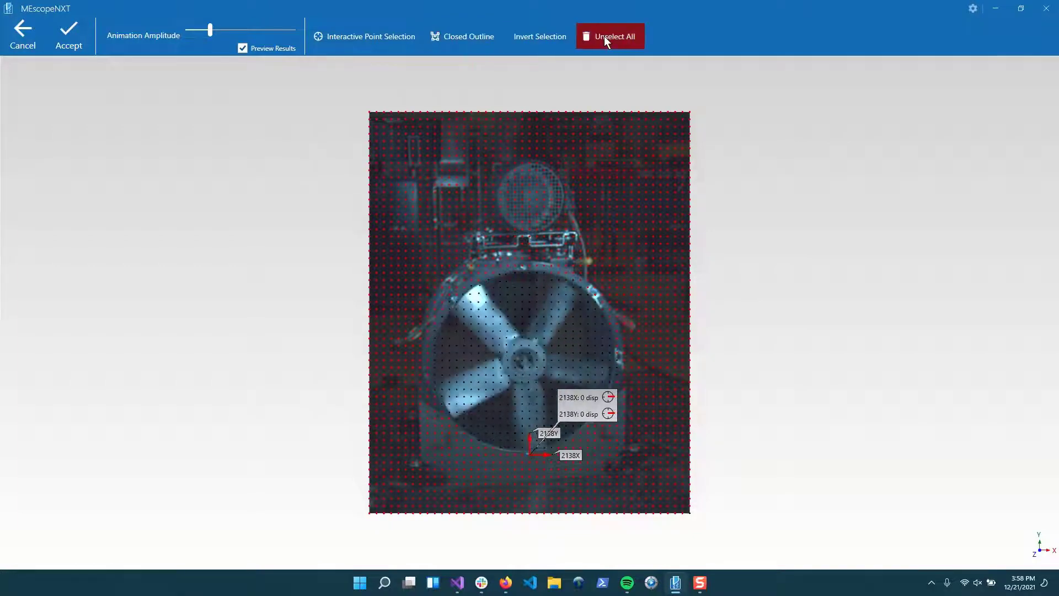
click(550, 35)
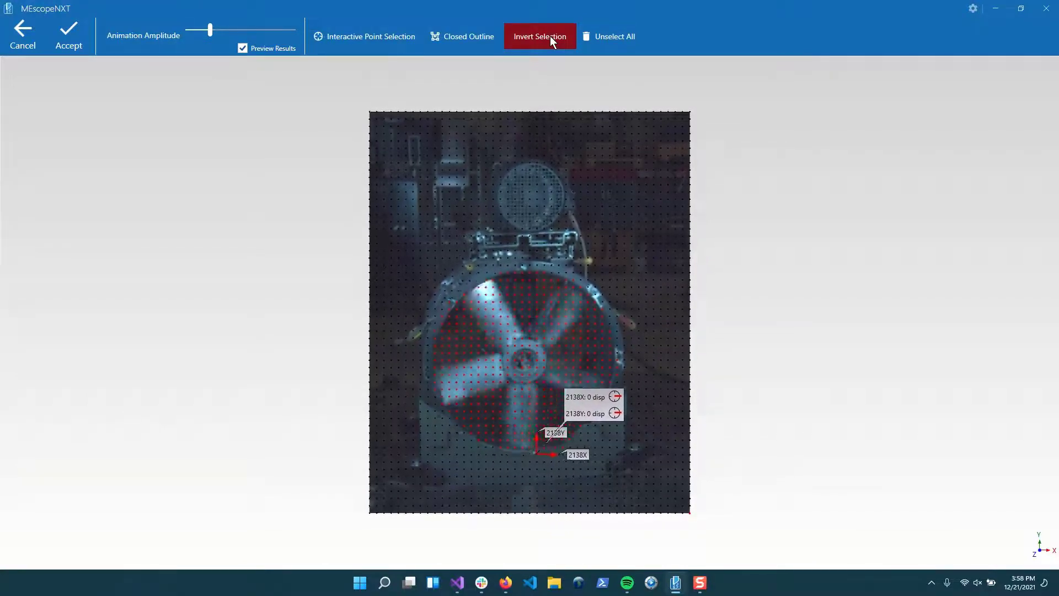
click(550, 36)
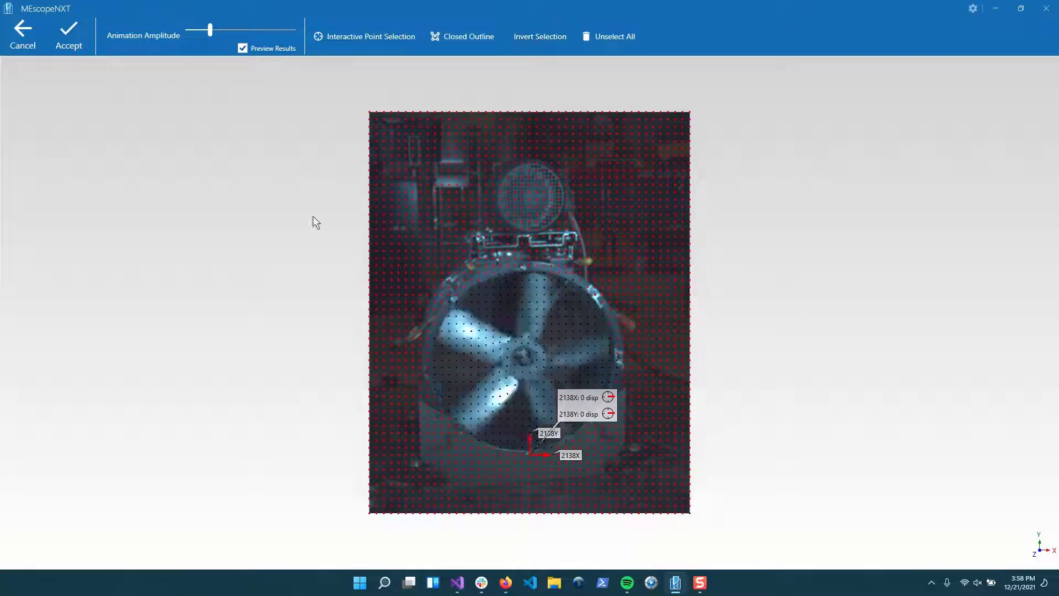
Step: Accept the background motion removal and switch to the Original result set
click(67, 38)
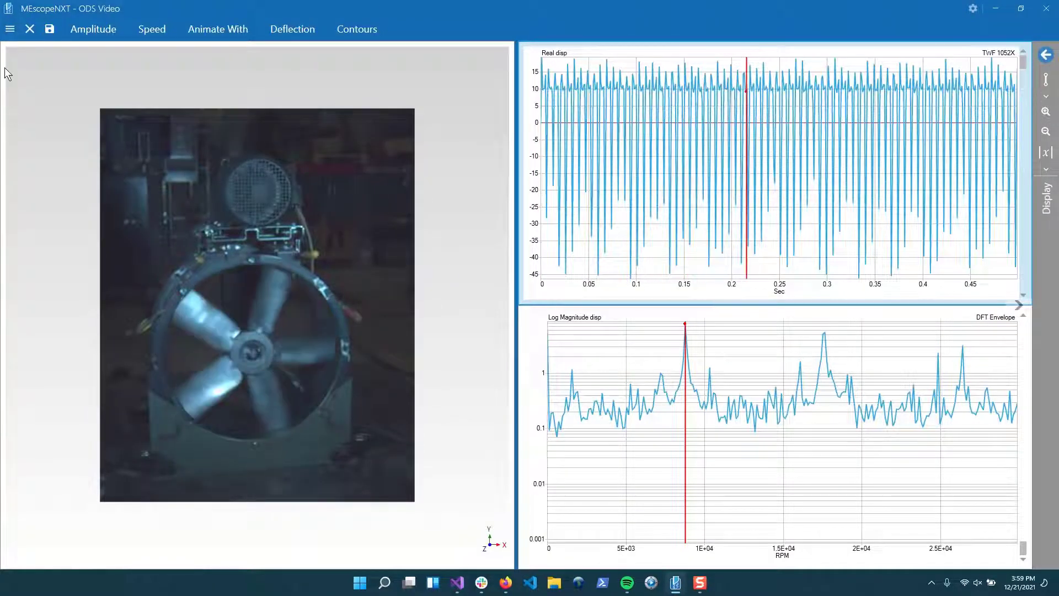
click(10, 29)
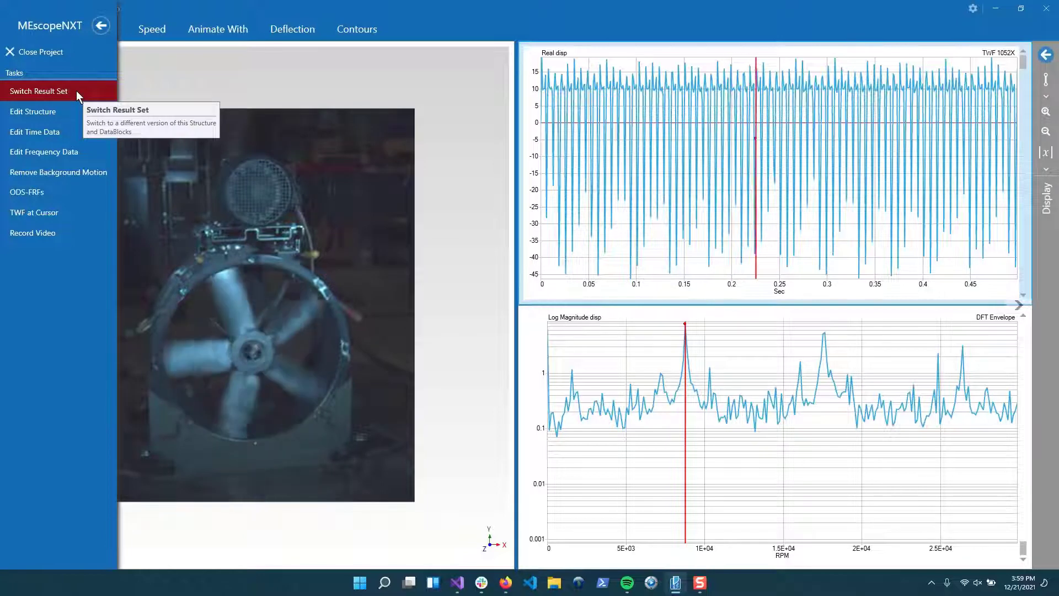
click(77, 91)
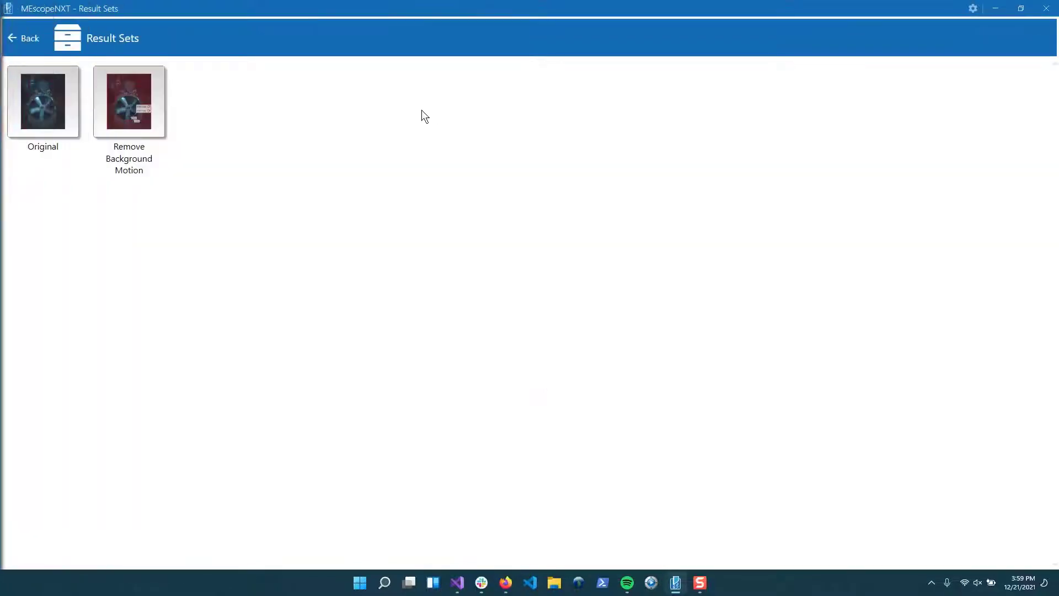
click(15, 91)
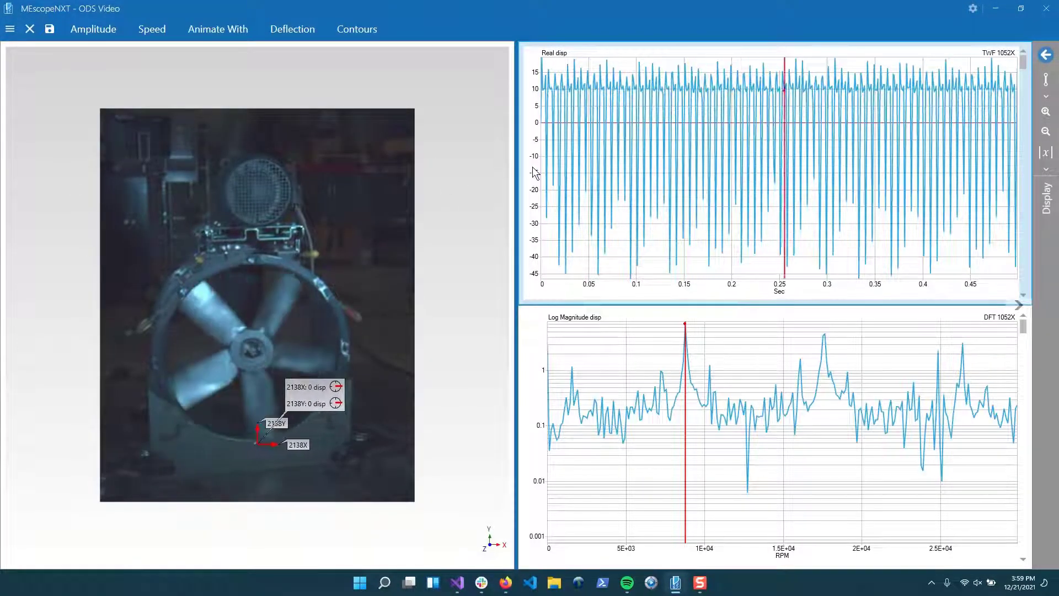
Step: Compare the animations by switching to the Remove Background Motion result set and back to Original
click(10, 29)
click(49, 91)
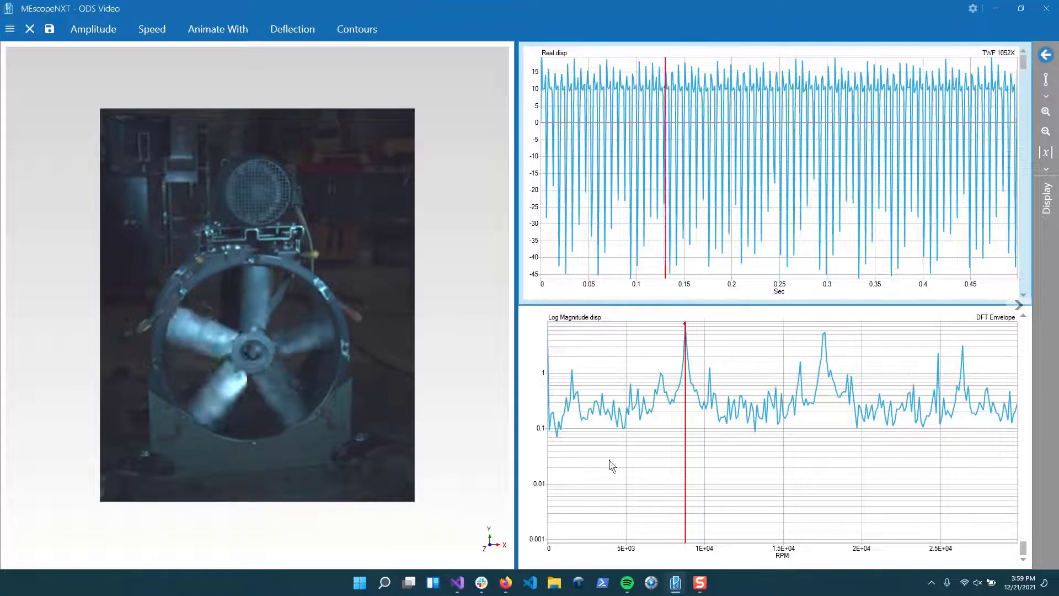
click(15, 23)
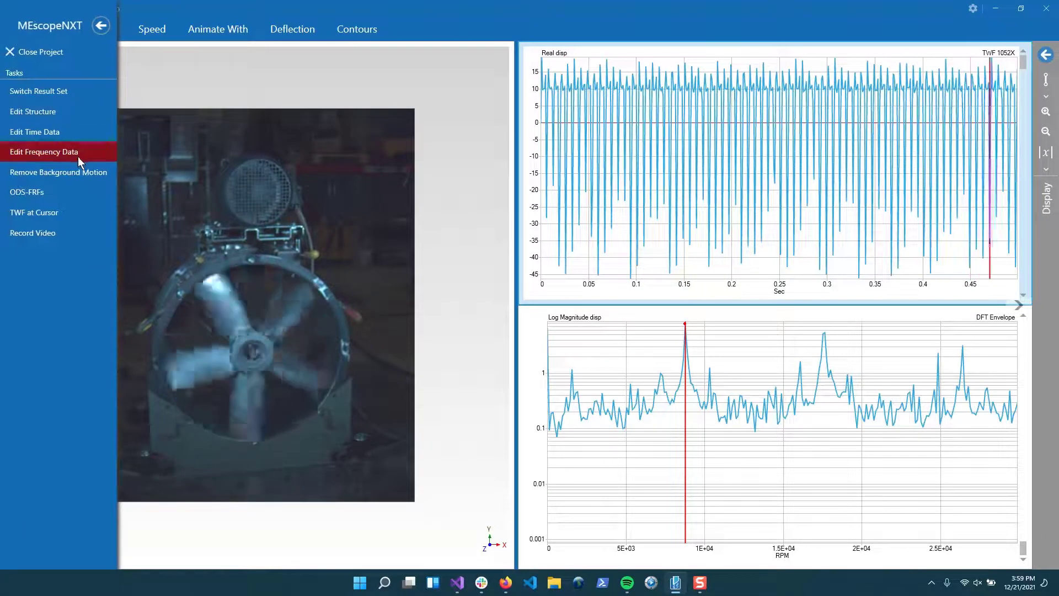
click(68, 94)
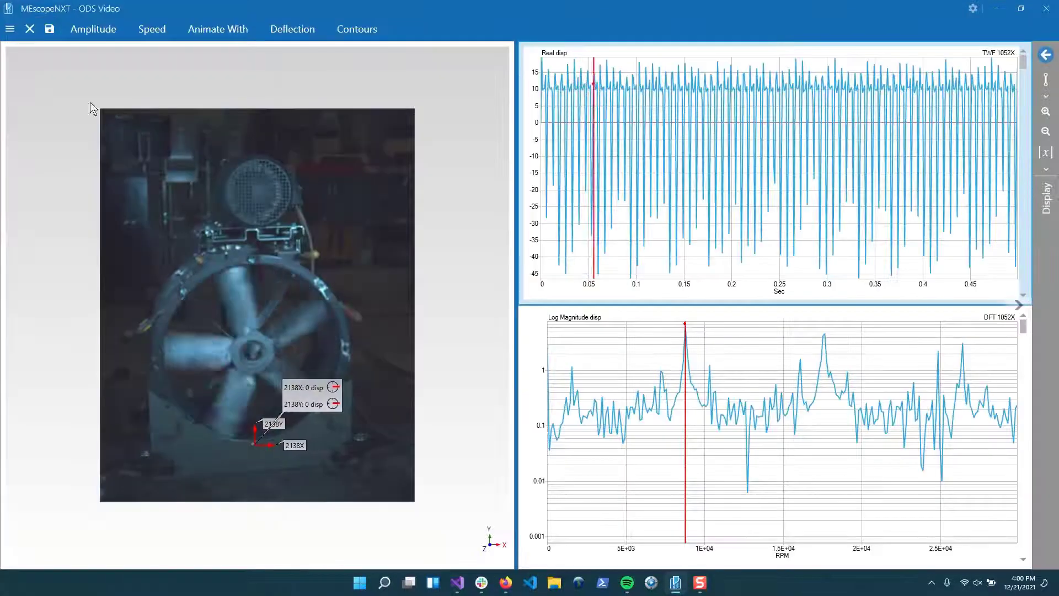
Step: Calculate ODS-FRFs using point 2138, at the lower rim of the fan opening, as the reference in the X direction
click(11, 24)
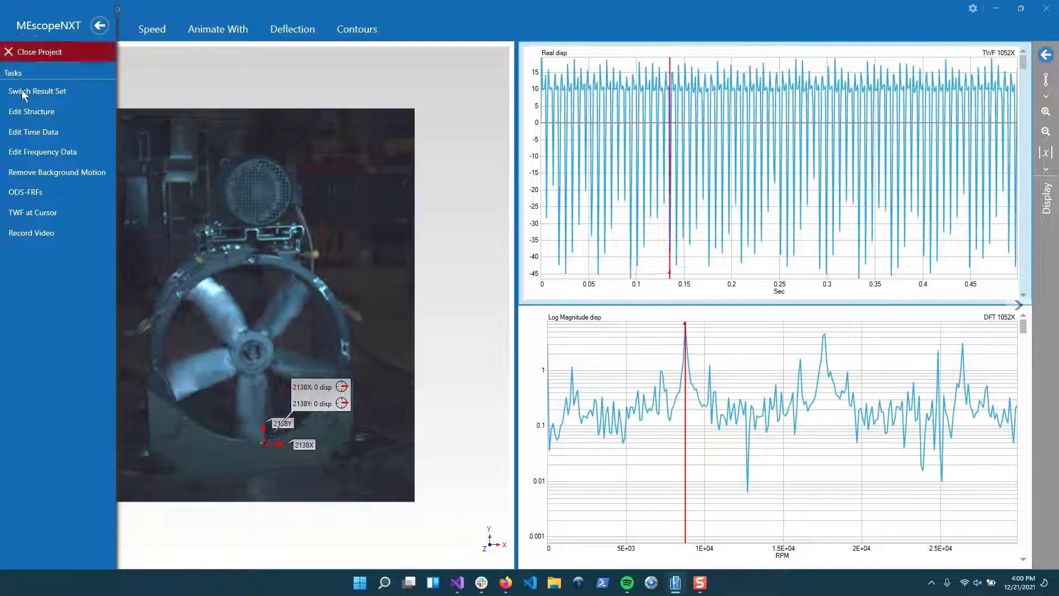
click(47, 196)
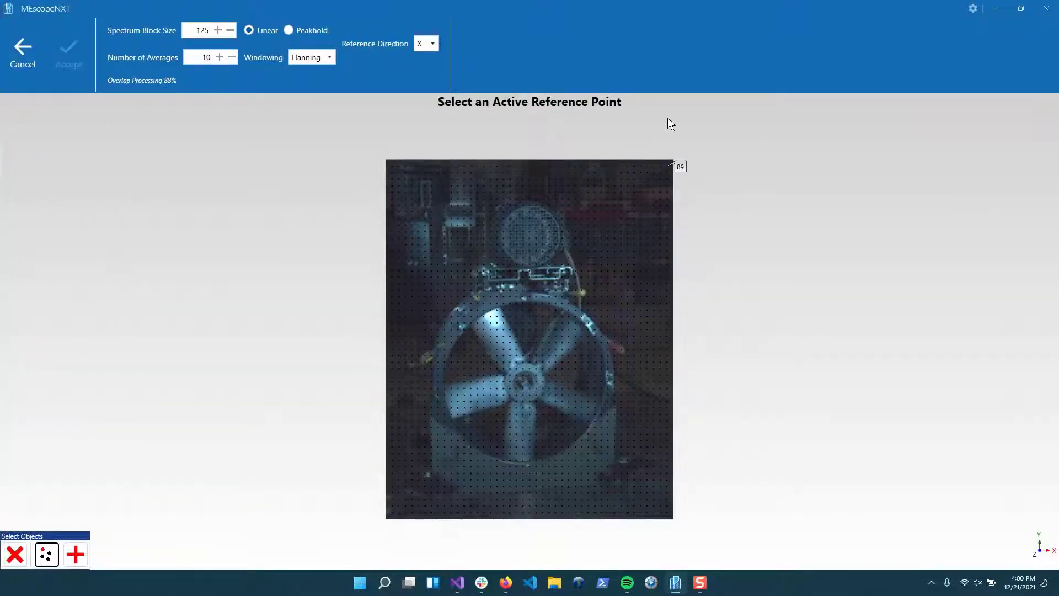
click(529, 467)
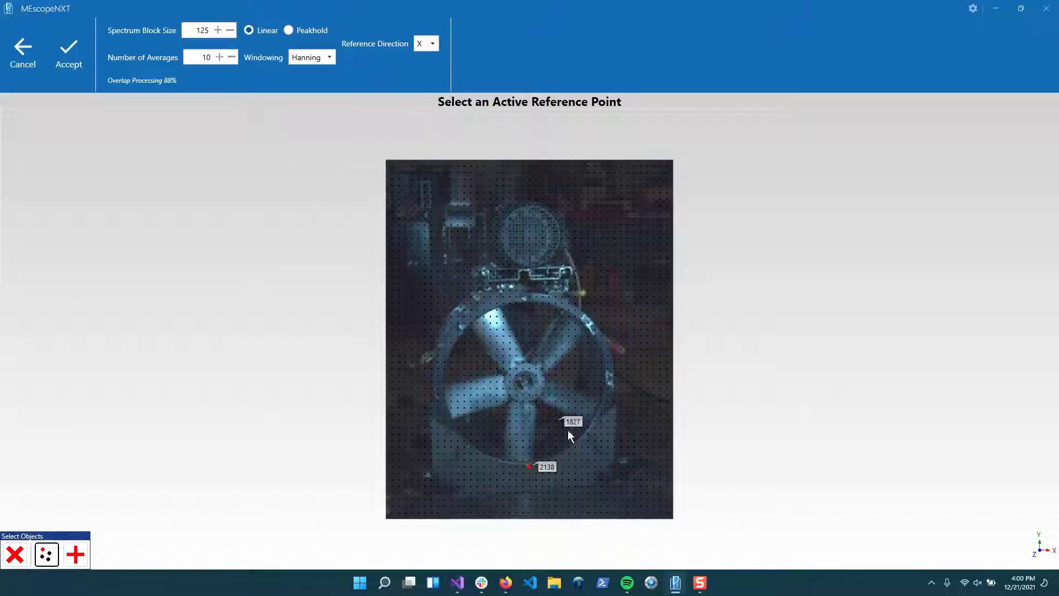
click(529, 466)
click(59, 55)
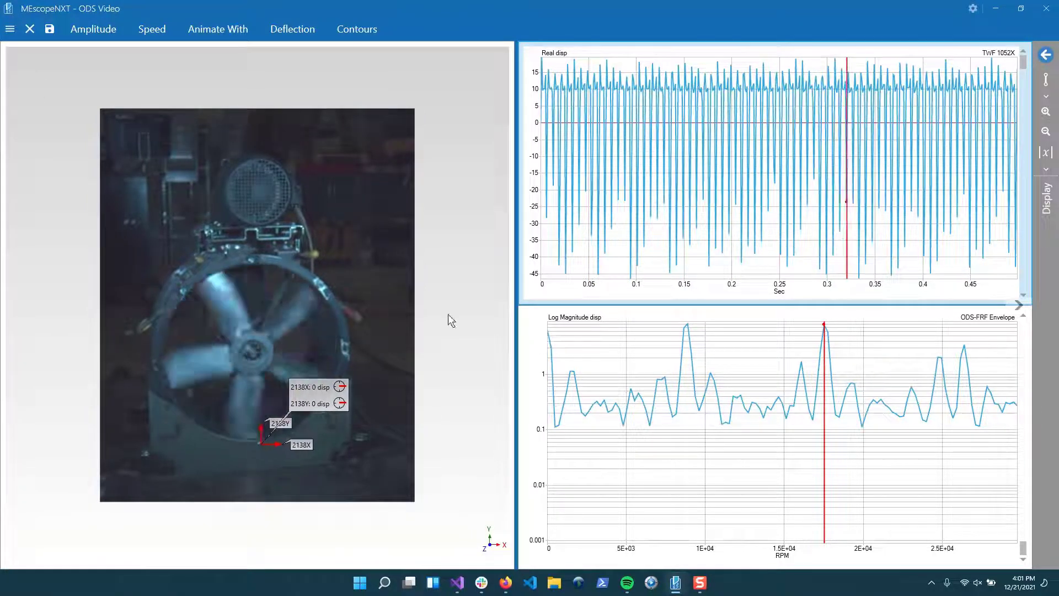
Step: Switch to the Original result set, and from there to the Remove Background Motion result set
click(10, 29)
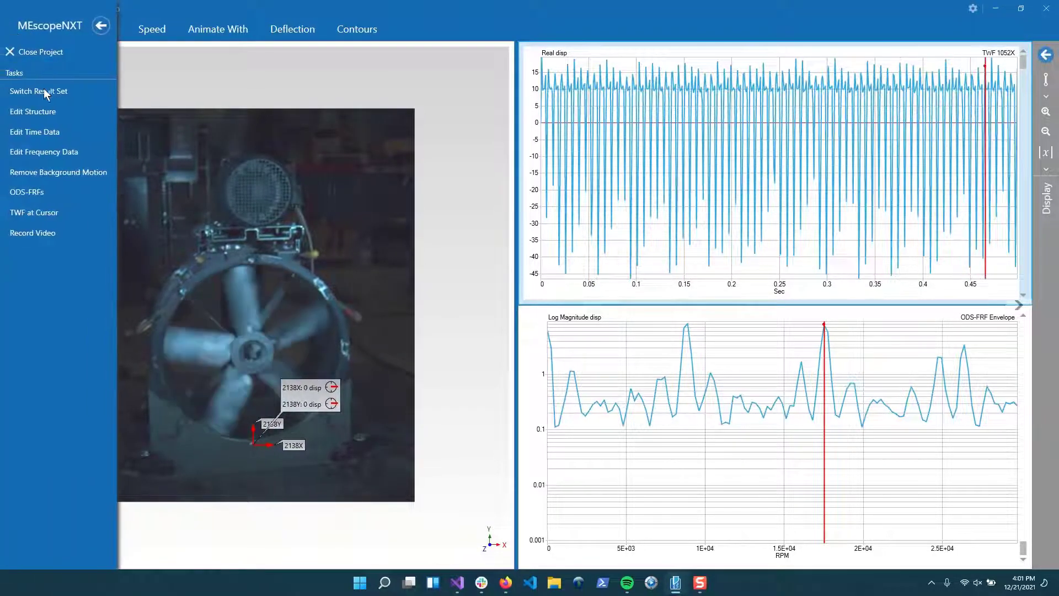
click(44, 89)
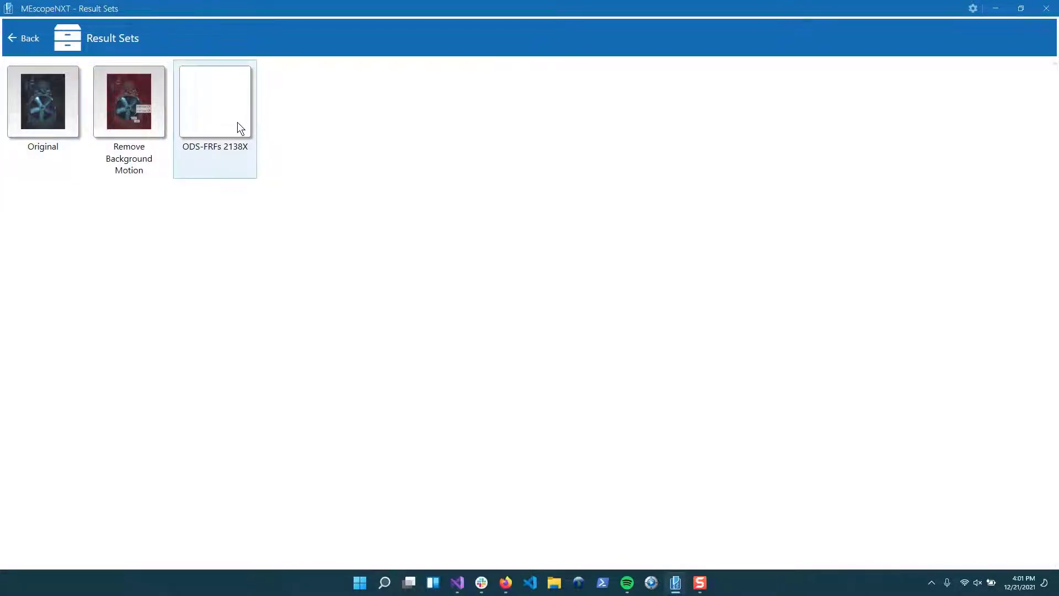
click(36, 108)
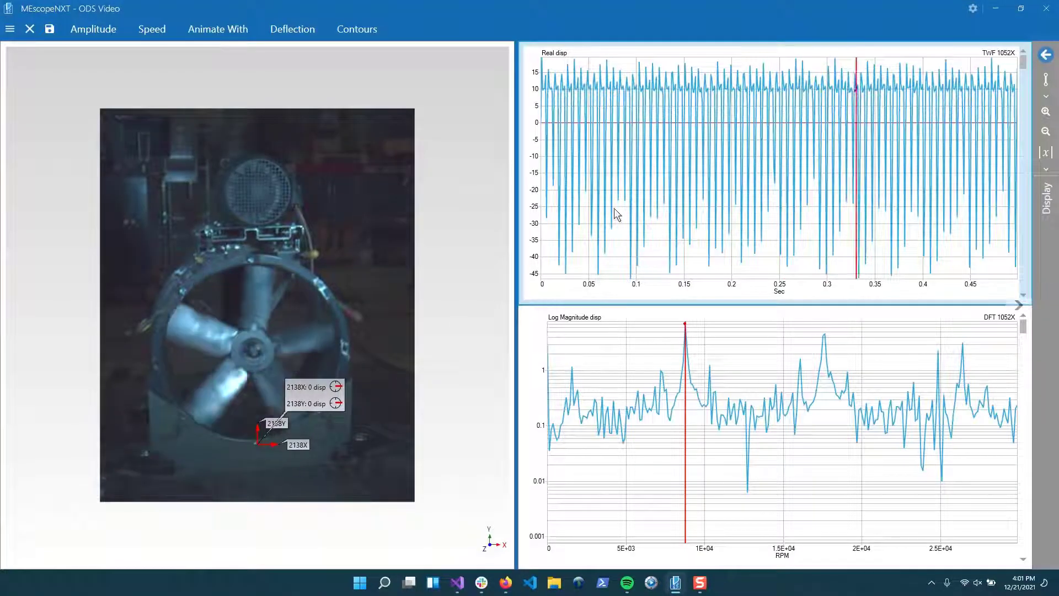
click(10, 28)
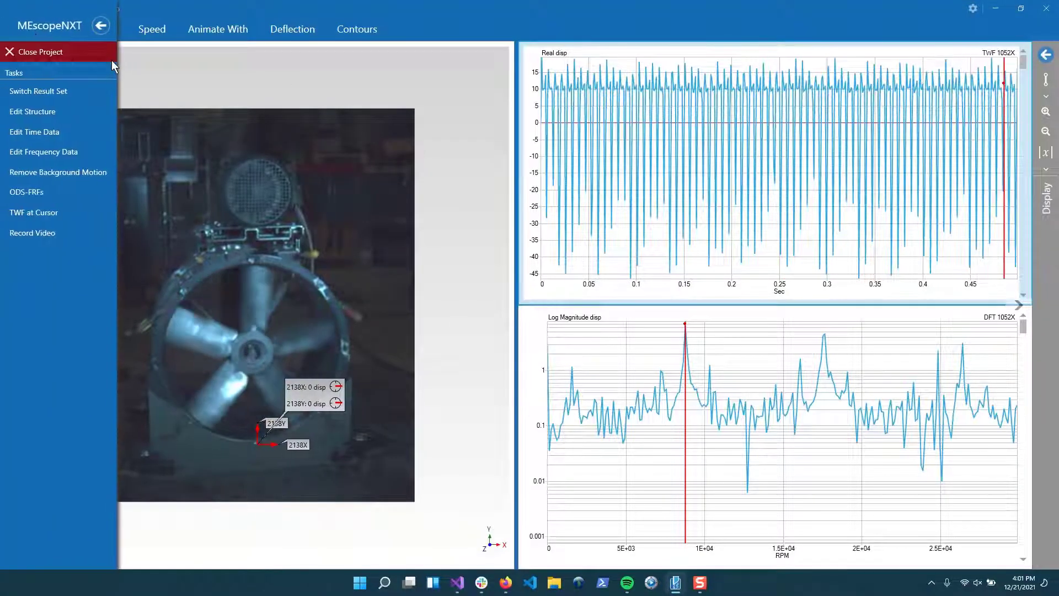
click(69, 94)
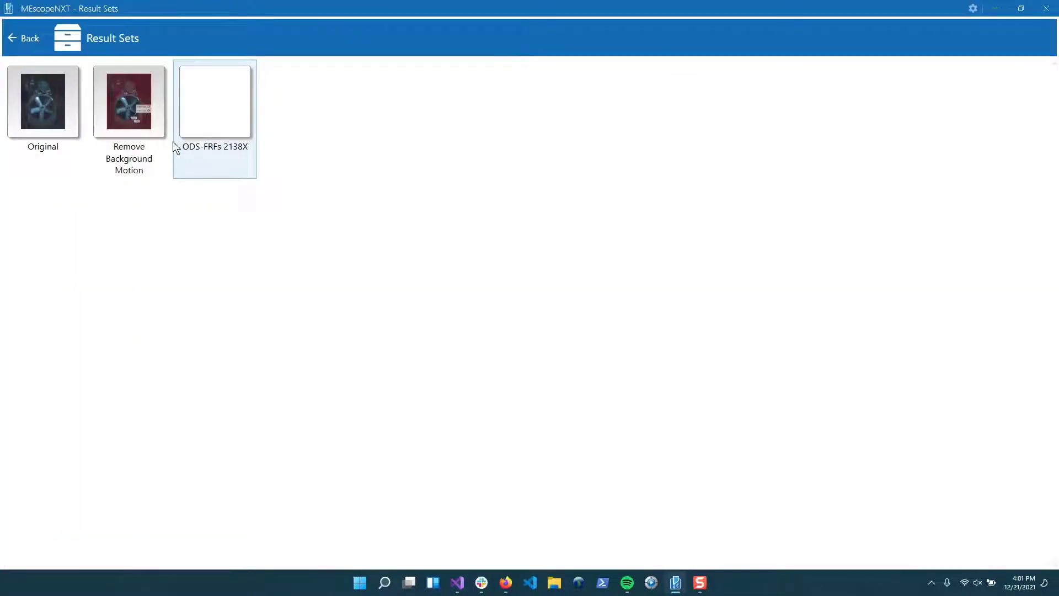
click(118, 125)
Step: Start TWF at Cursor and place the line cursor on the DFT envelope's tallest peak, just below 9,000 RPM
click(7, 34)
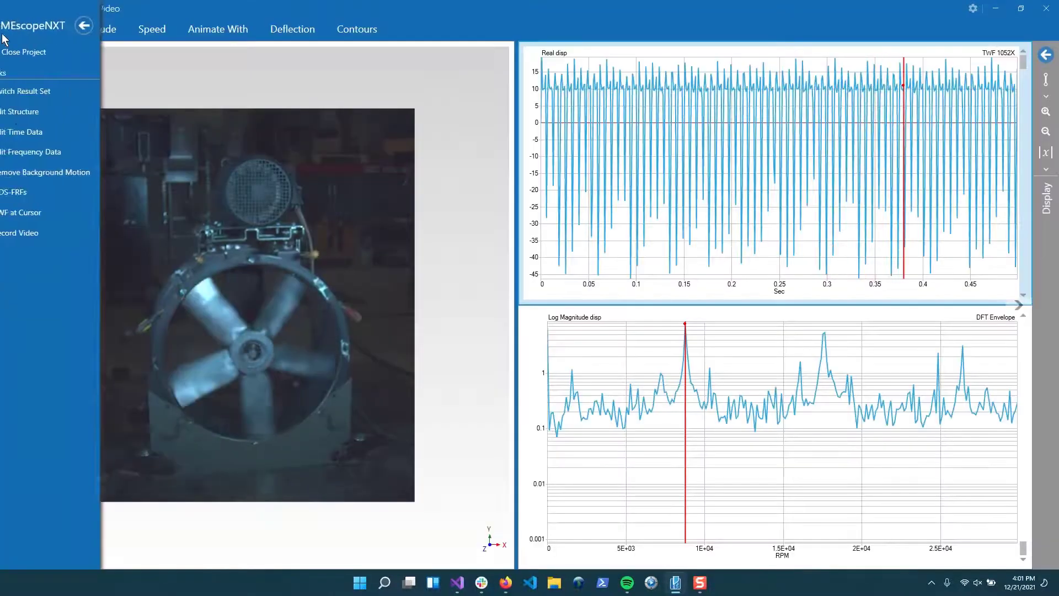
click(59, 211)
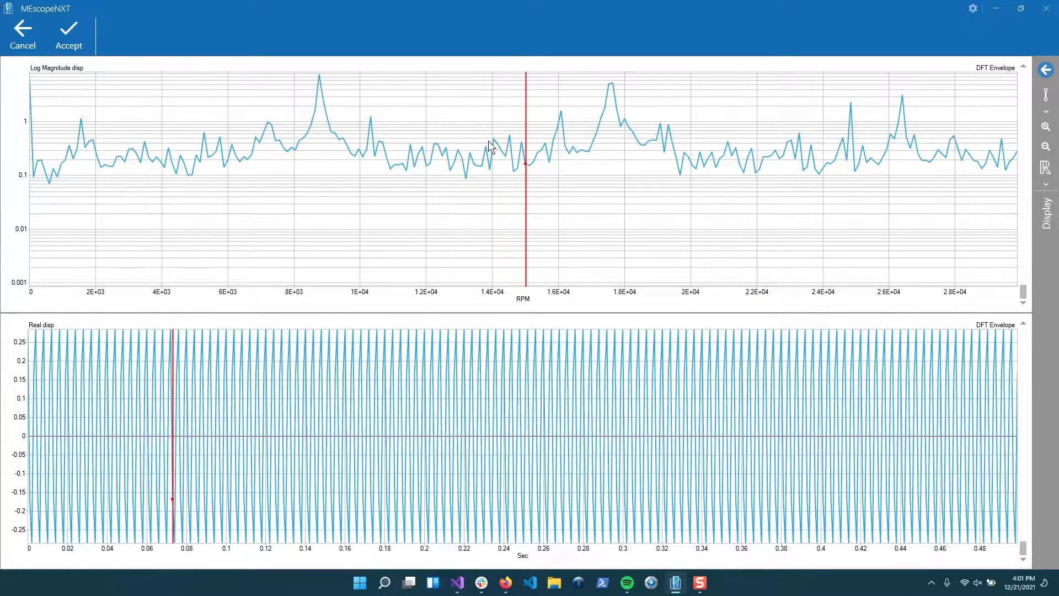
click(316, 113)
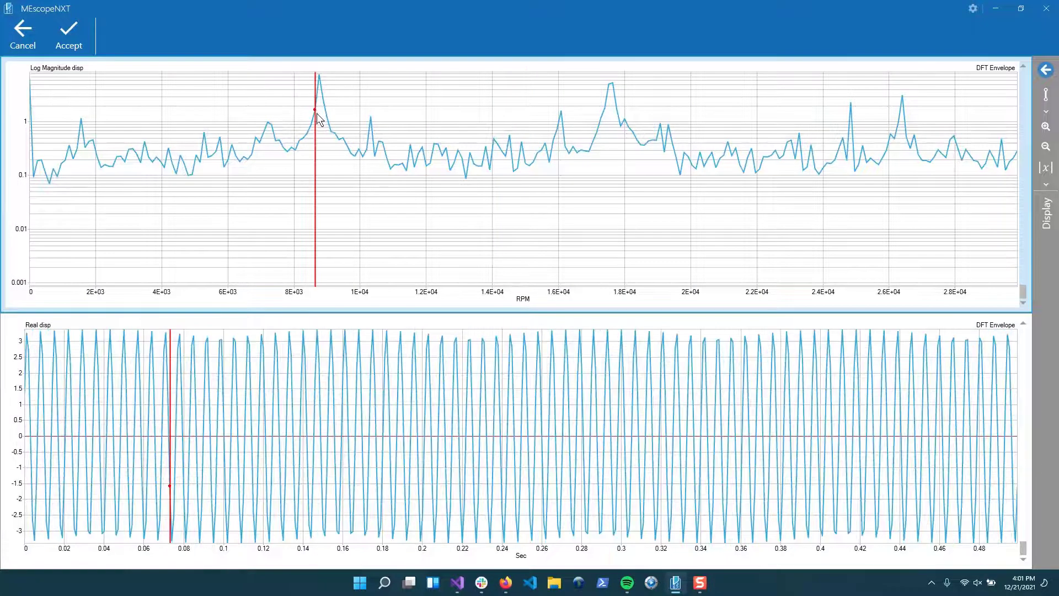
click(321, 124)
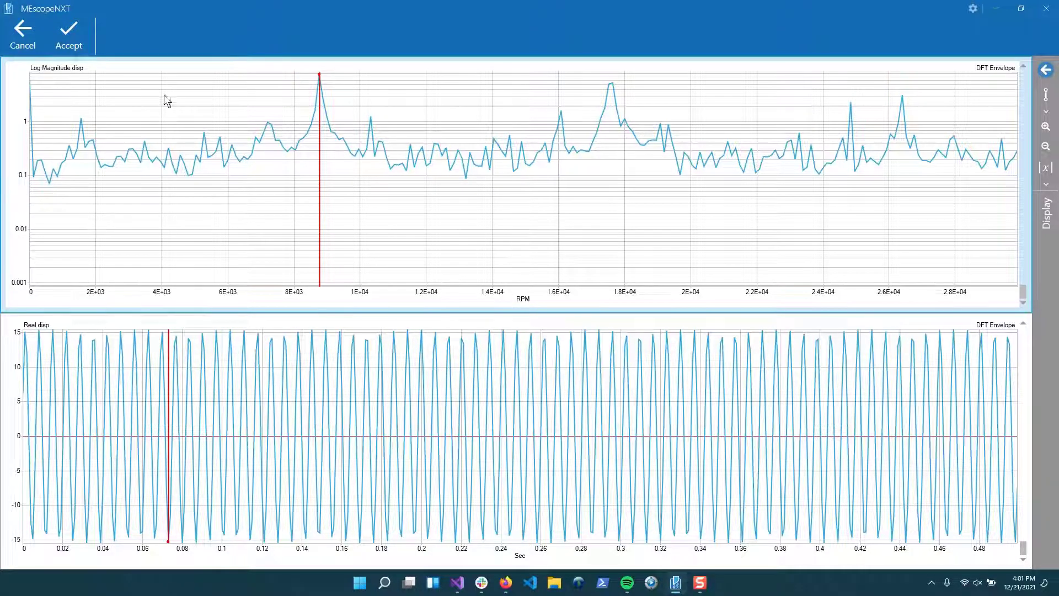
Step: Switch to a band cursor, widen it on both sides of the peak, and accept the resulting time waveform
click(1053, 103)
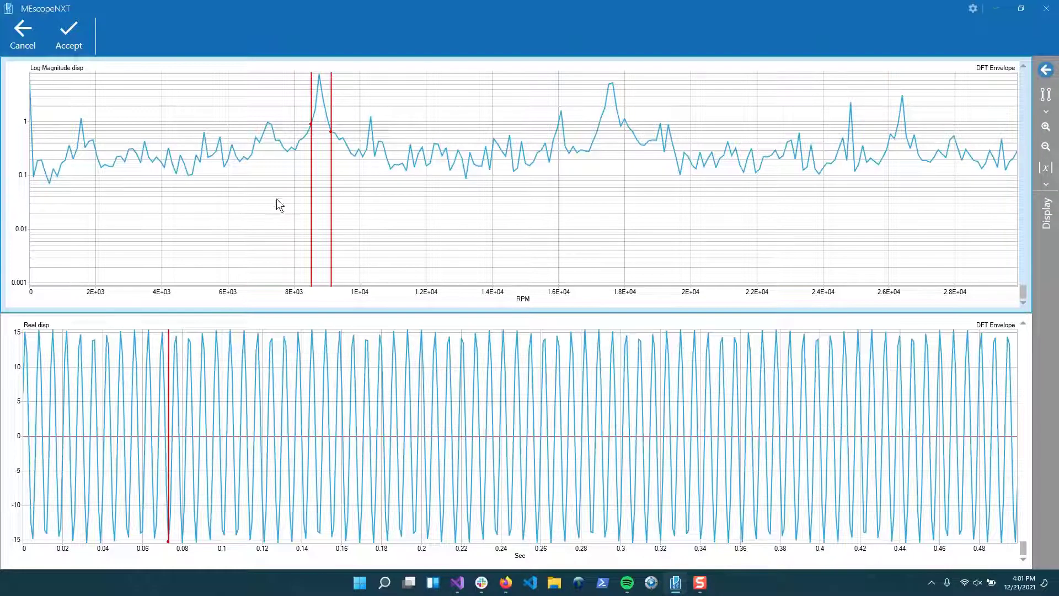
click(332, 183)
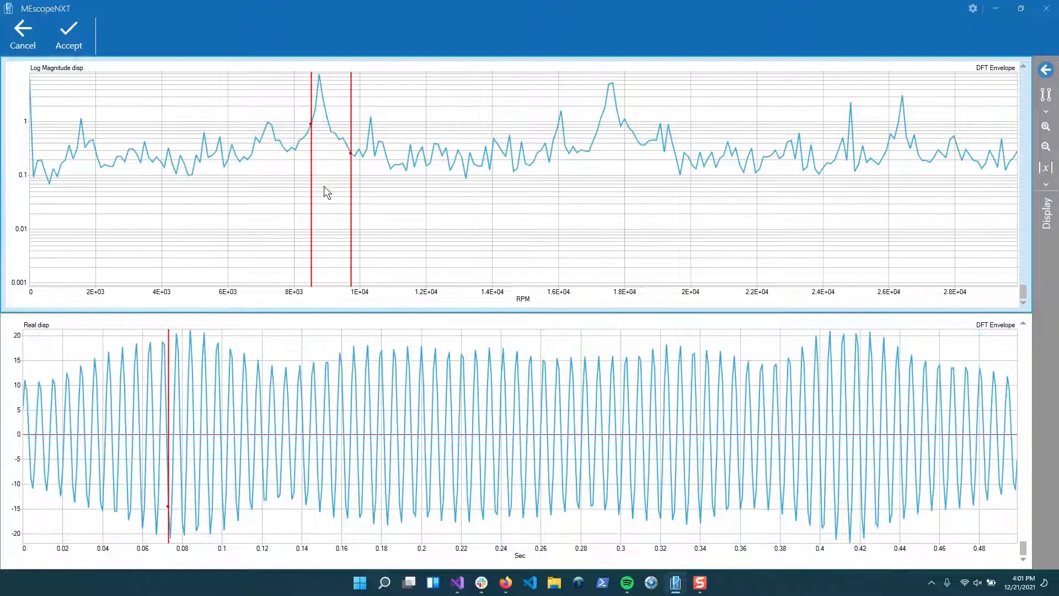
mouse_move(311, 189)
mouse_down()
mouse_move(303, 190)
mouse_move(333, 193)
mouse_move(304, 197)
mouse_up()
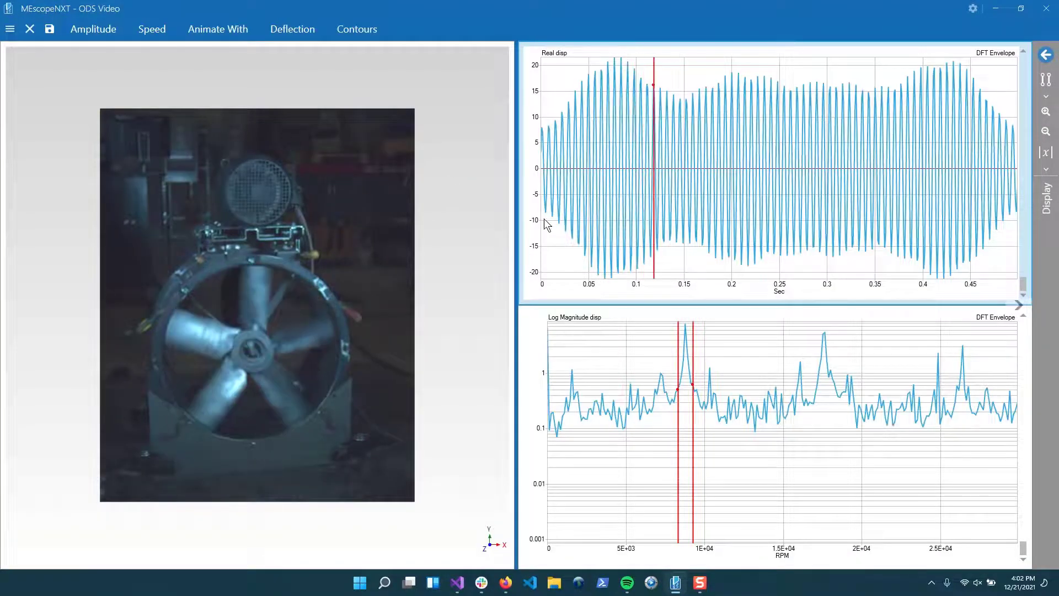
Step: Change the frequency chart back to a line cursor and animate the fan from the time waveform chart
click(686, 417)
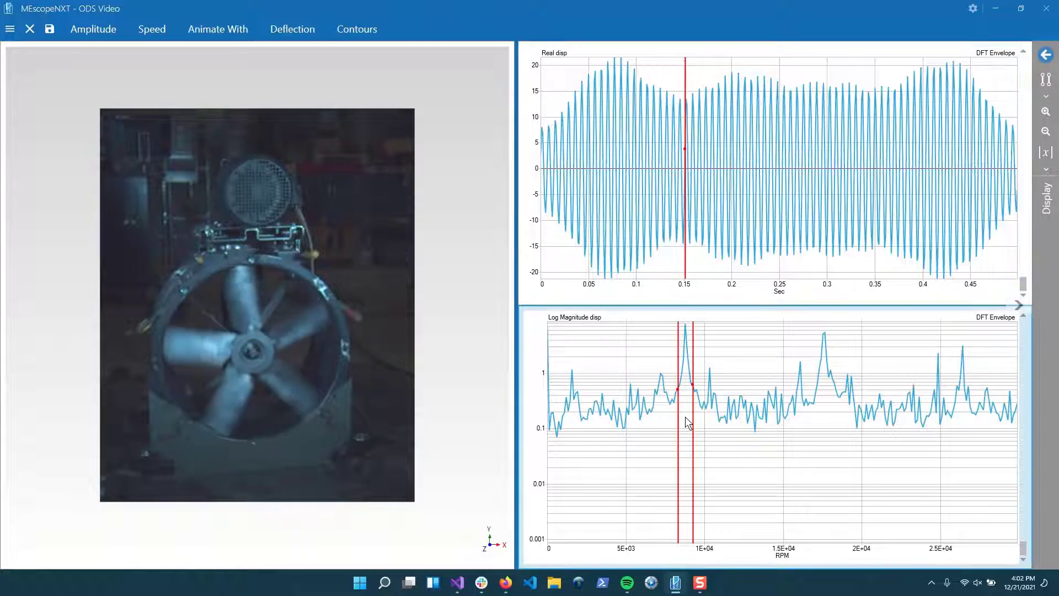
click(1045, 79)
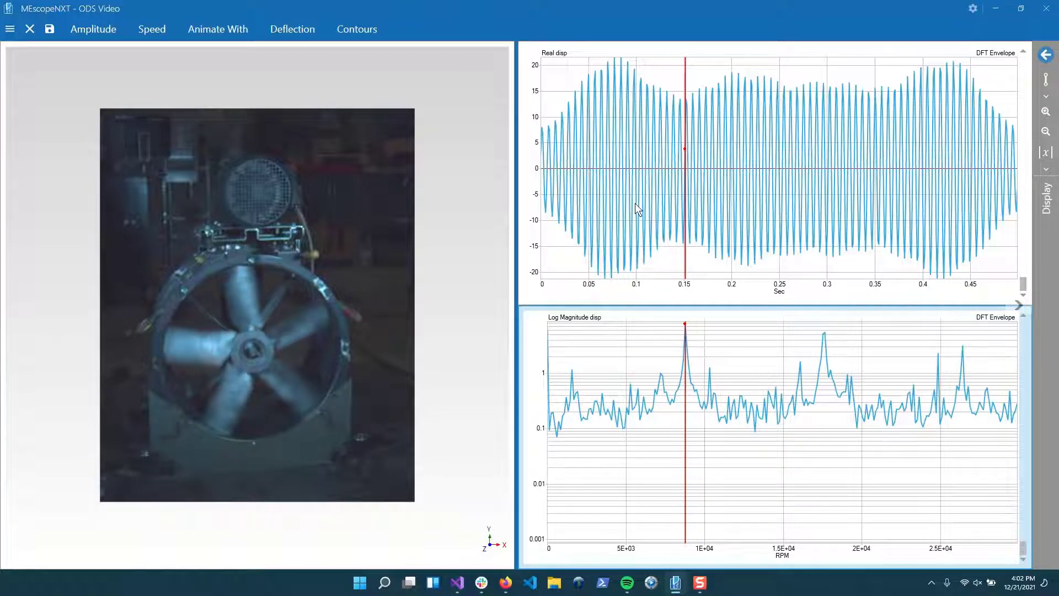
click(10, 33)
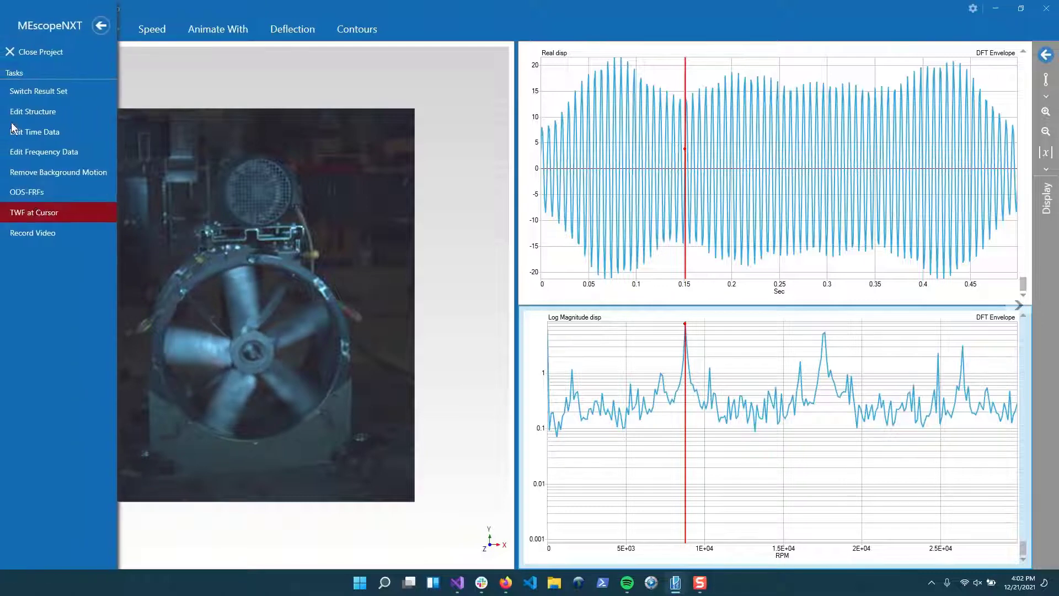
click(101, 27)
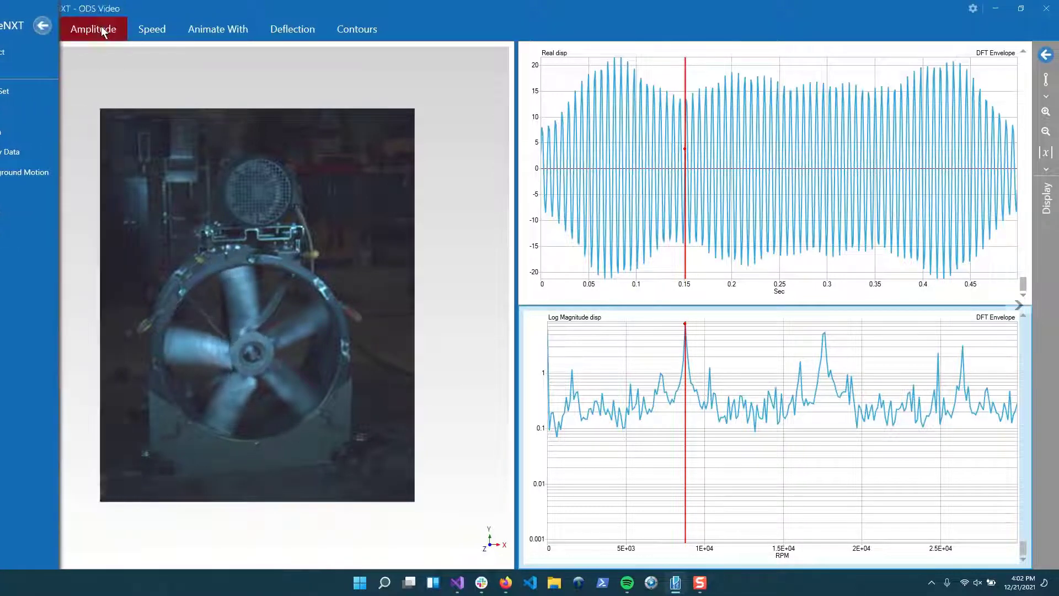
click(633, 186)
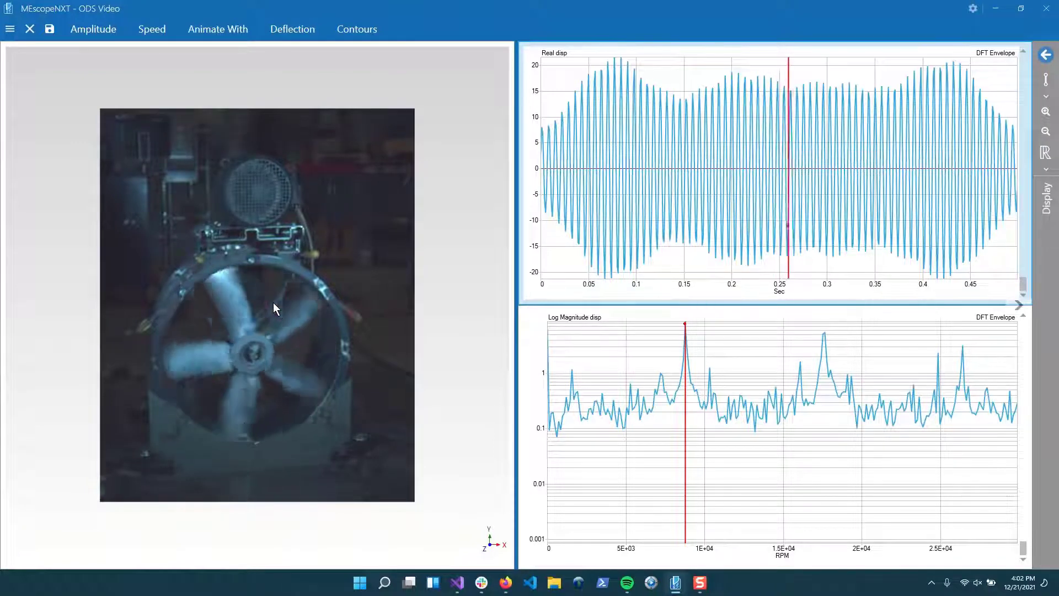
Step: Return to the Original result set from the result with background motion removed
click(10, 29)
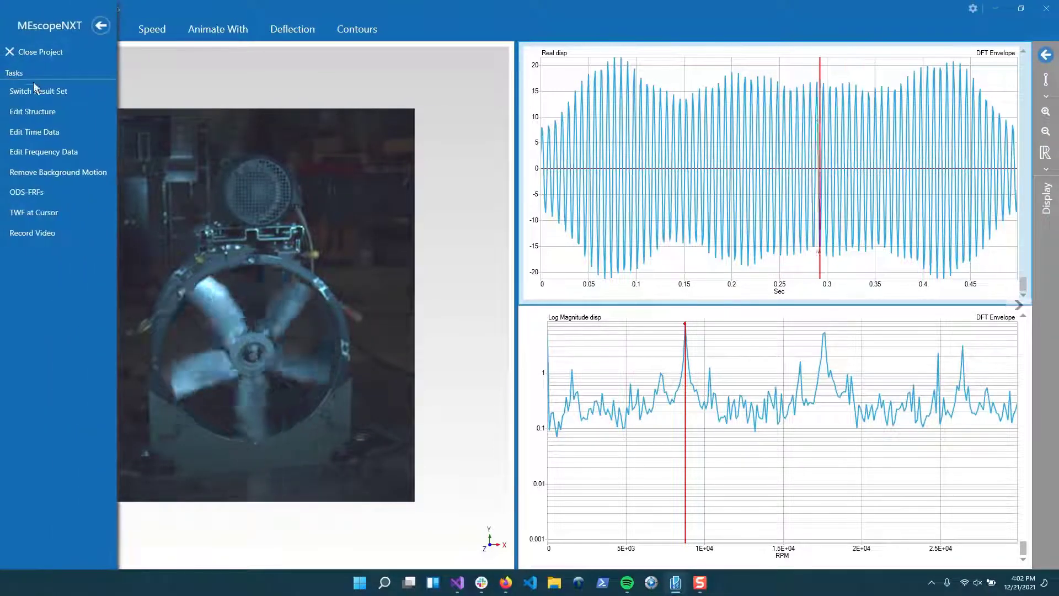
click(34, 86)
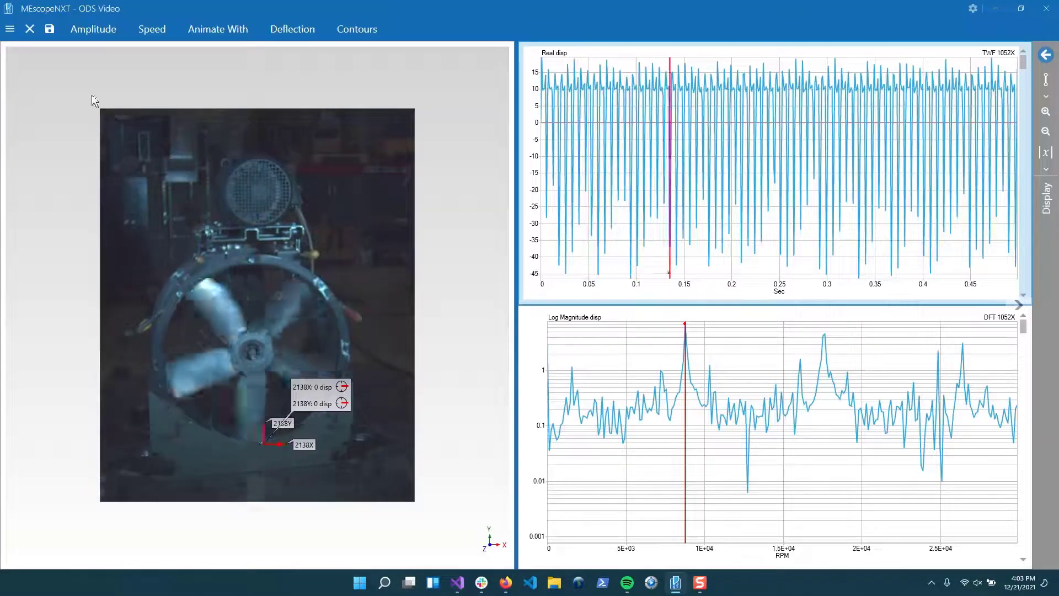
Step: Open Record Video to examine its microphone and recording controls, and close it without recording
click(10, 28)
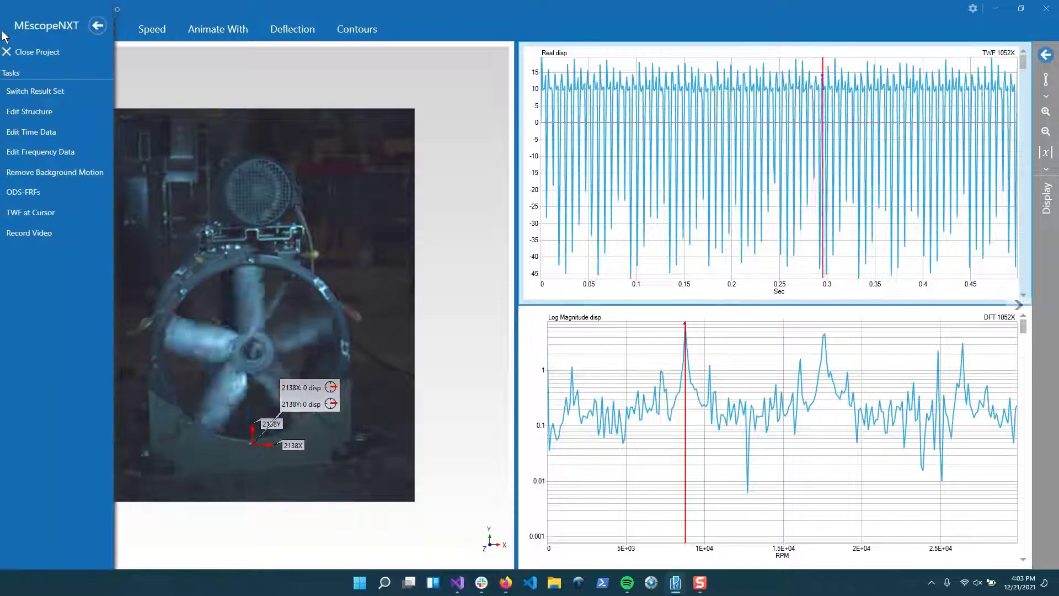
click(29, 233)
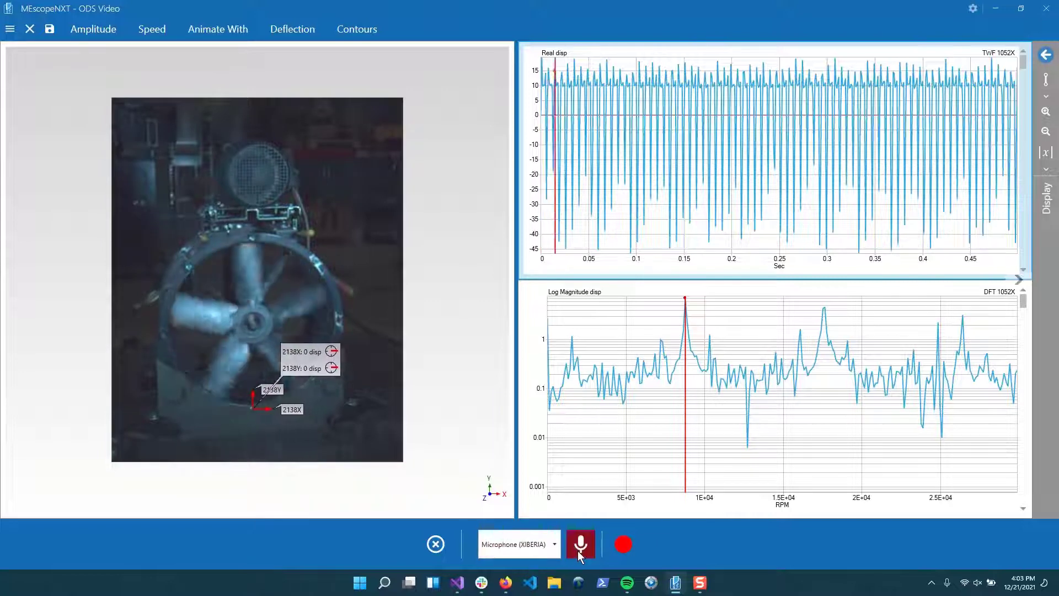
click(435, 545)
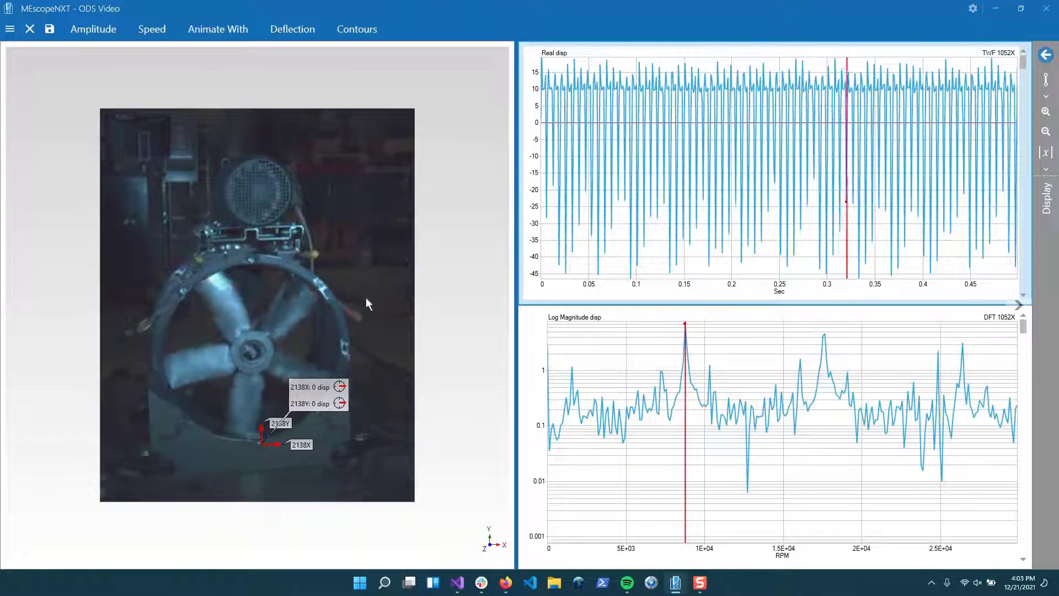
click(11, 31)
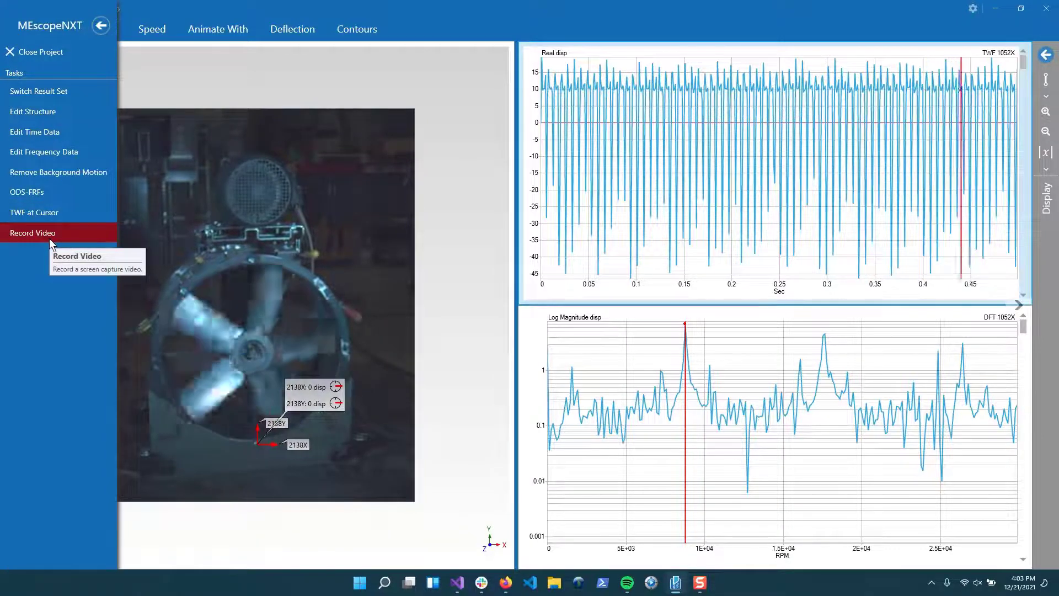
click(102, 27)
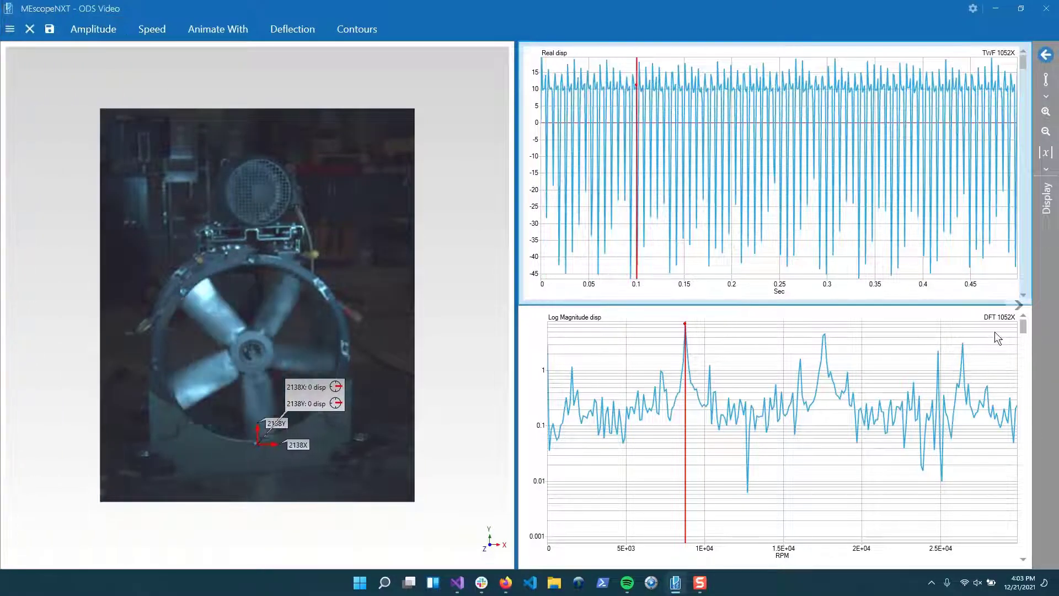
Step: Cycle through the stacked, video-only and charts-only layouts, and return to the fan video beside the two charts
click(1019, 307)
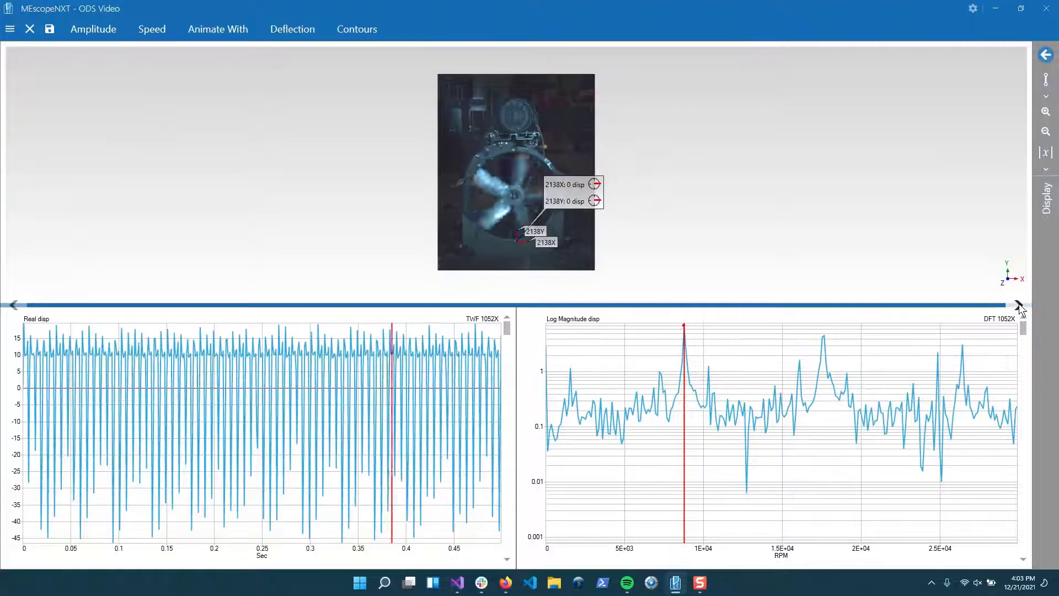
click(1019, 307)
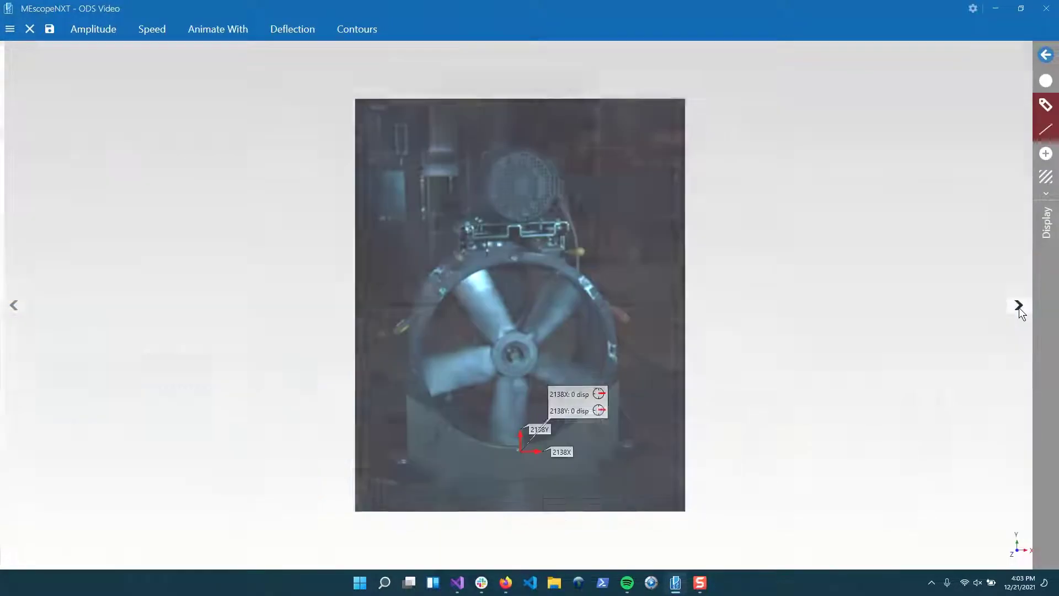
click(1019, 307)
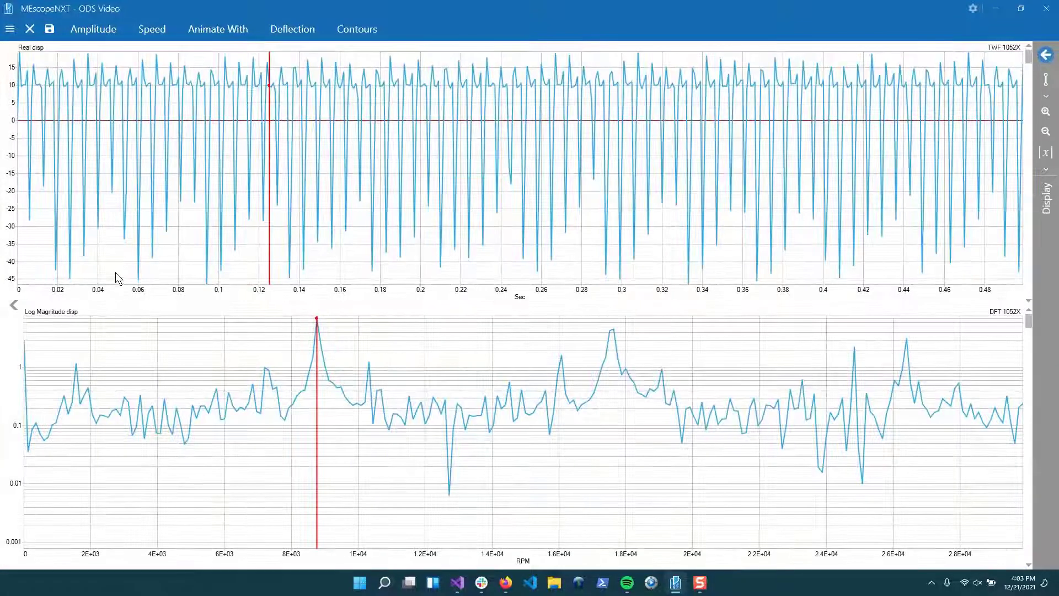
click(16, 305)
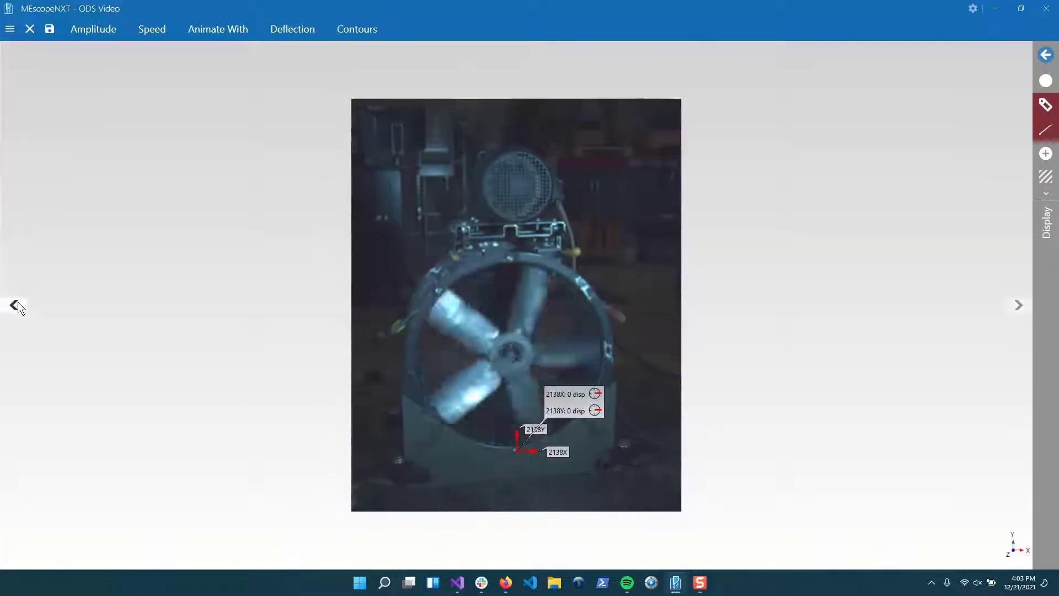
click(15, 305)
click(15, 305)
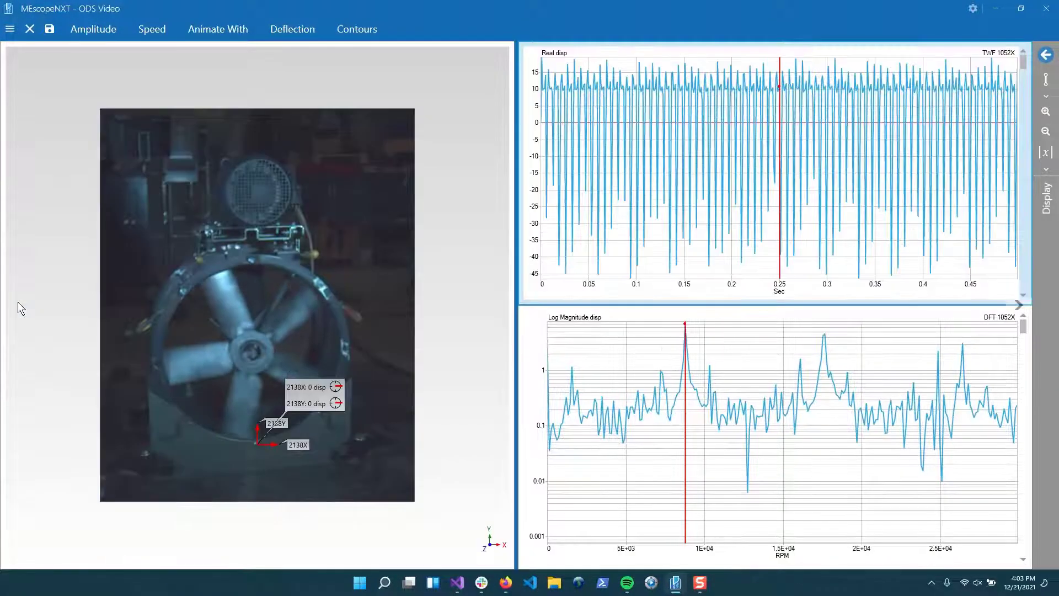
Step: Turn the magnitude and phase labels on the fan video off and back on, and close the deflection options
click(291, 30)
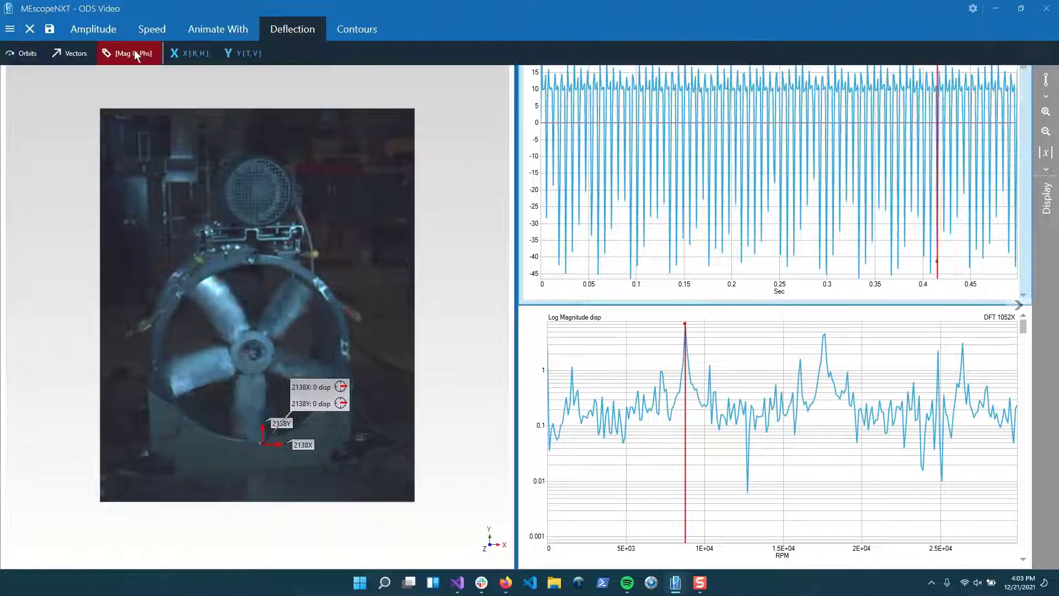
click(135, 55)
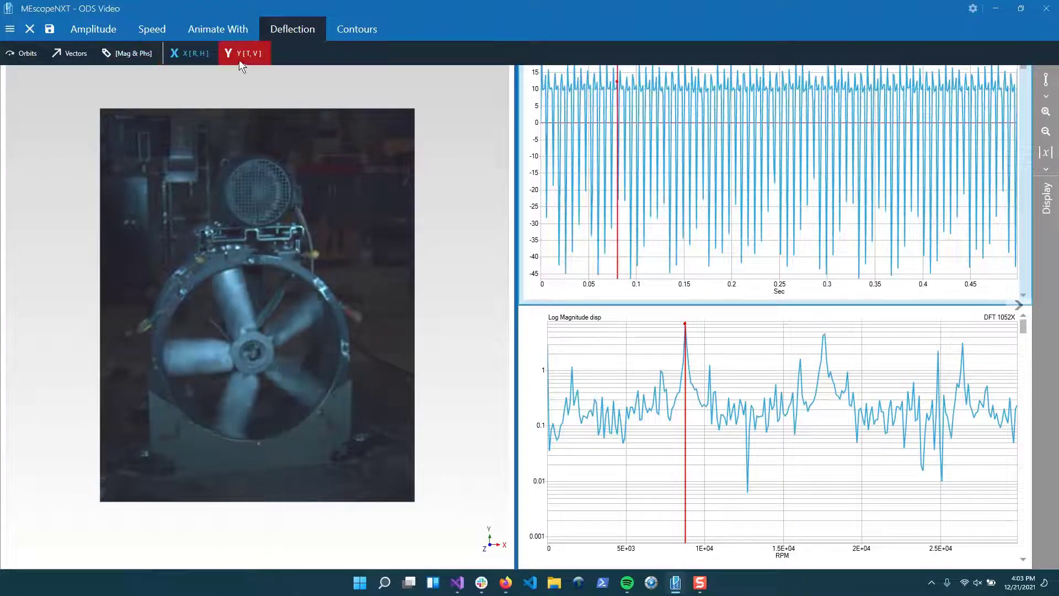
click(128, 52)
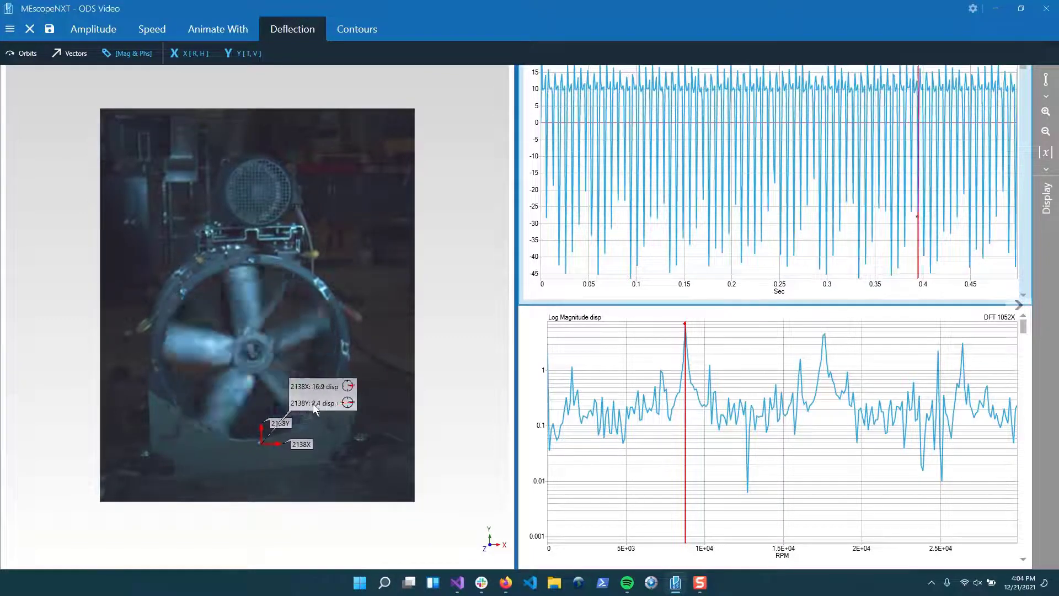
click(284, 32)
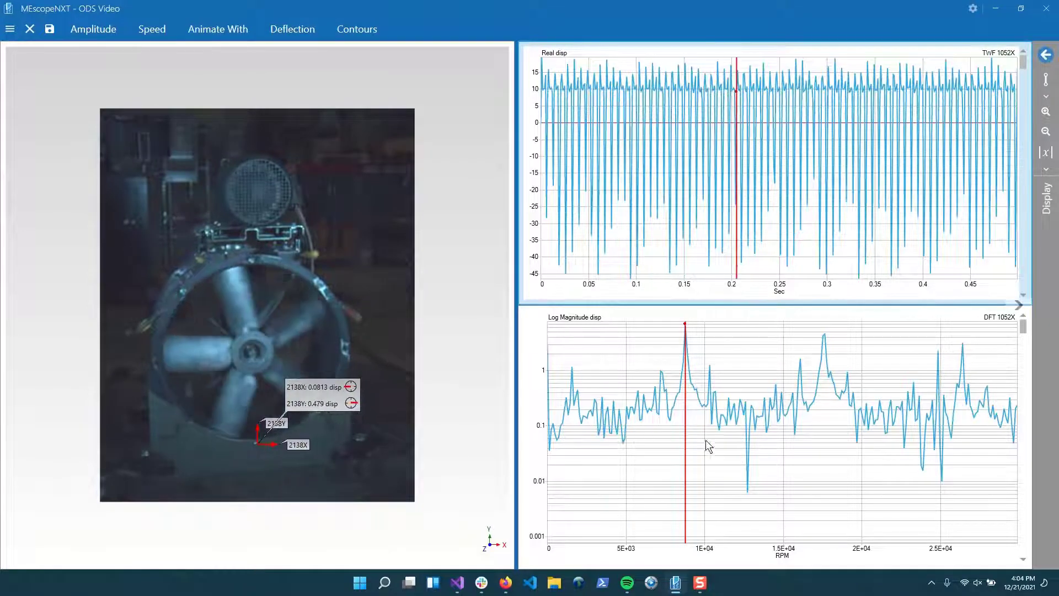
Step: View the fan video alone, look over the project task list and the charts-only layout, and restore the side-by-side layout
click(1019, 306)
click(1018, 305)
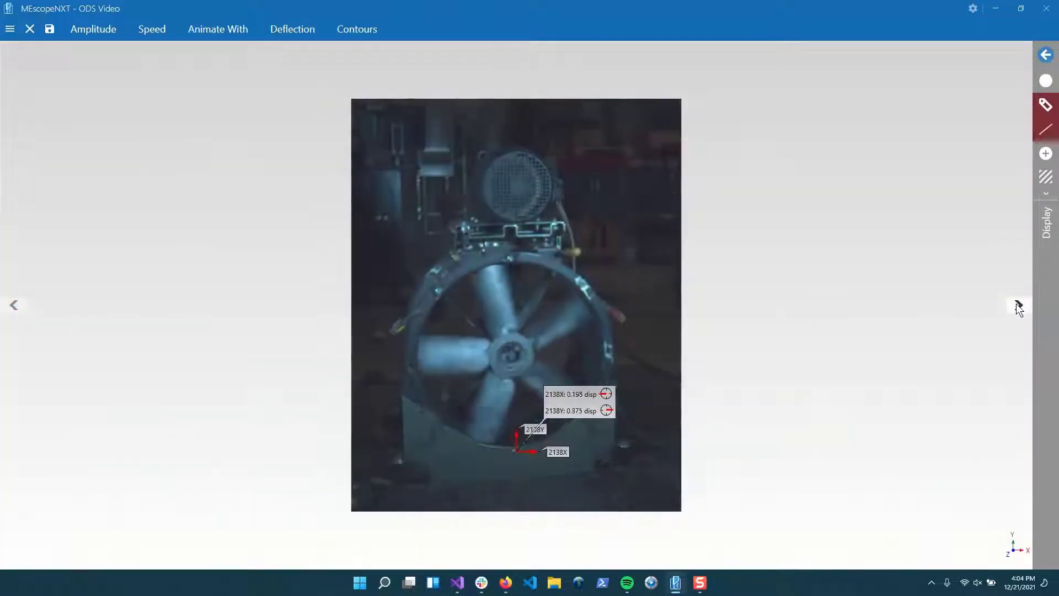
click(10, 29)
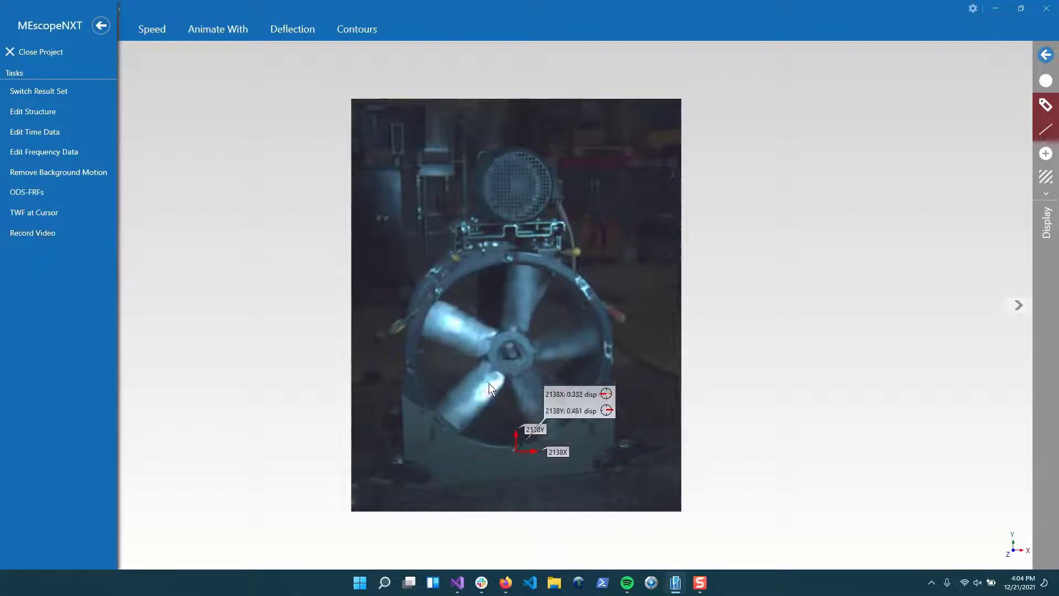
click(101, 26)
click(1018, 305)
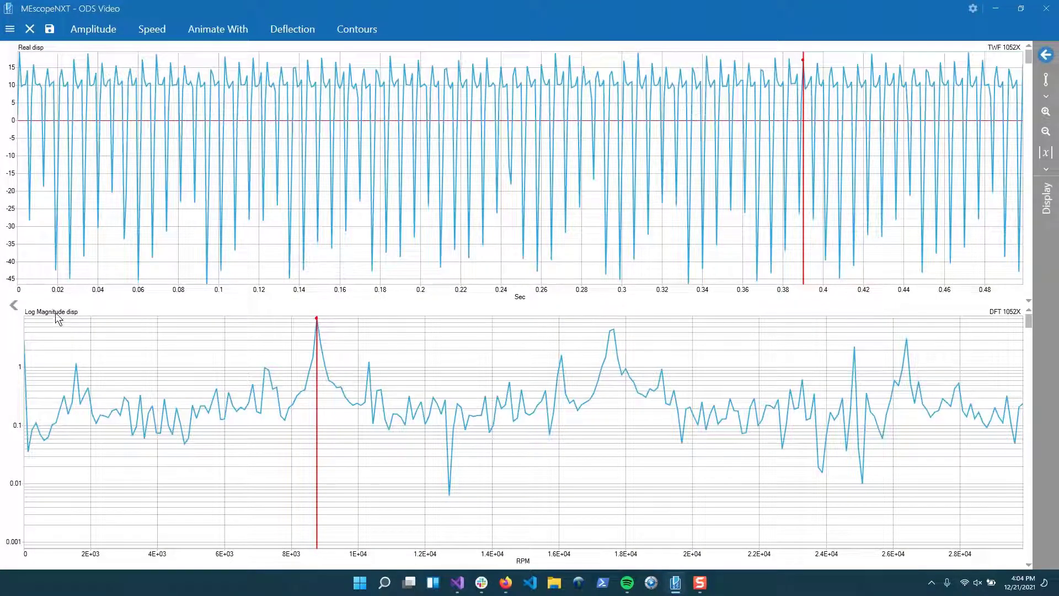
click(12, 307)
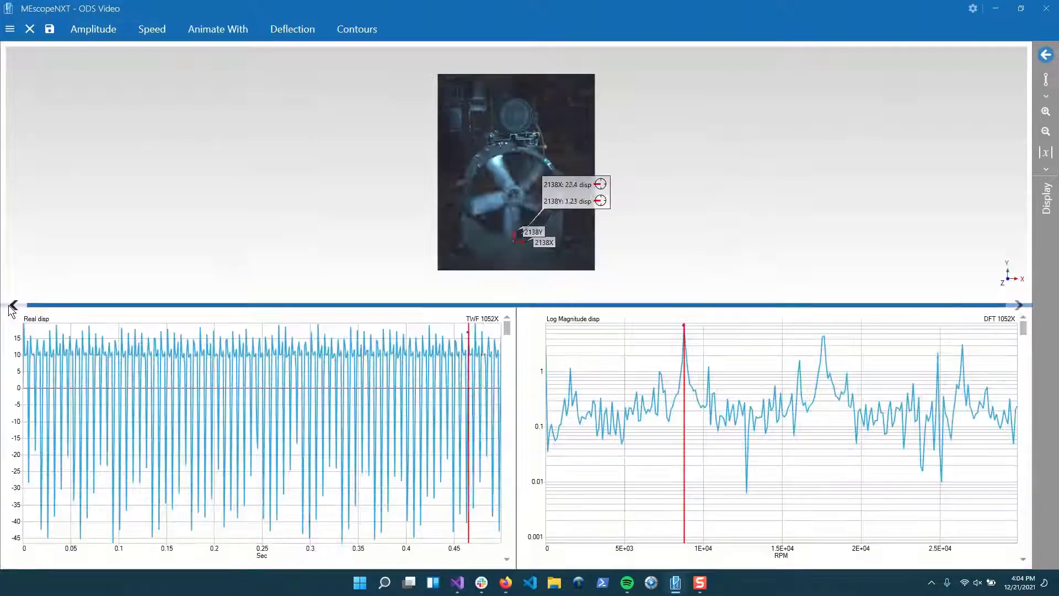
click(13, 306)
click(12, 307)
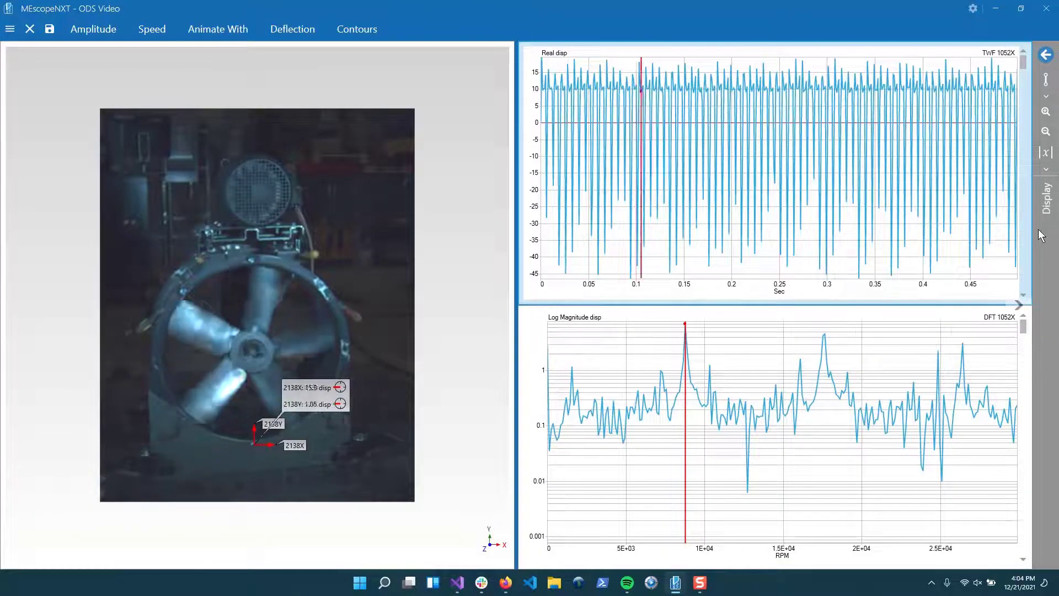